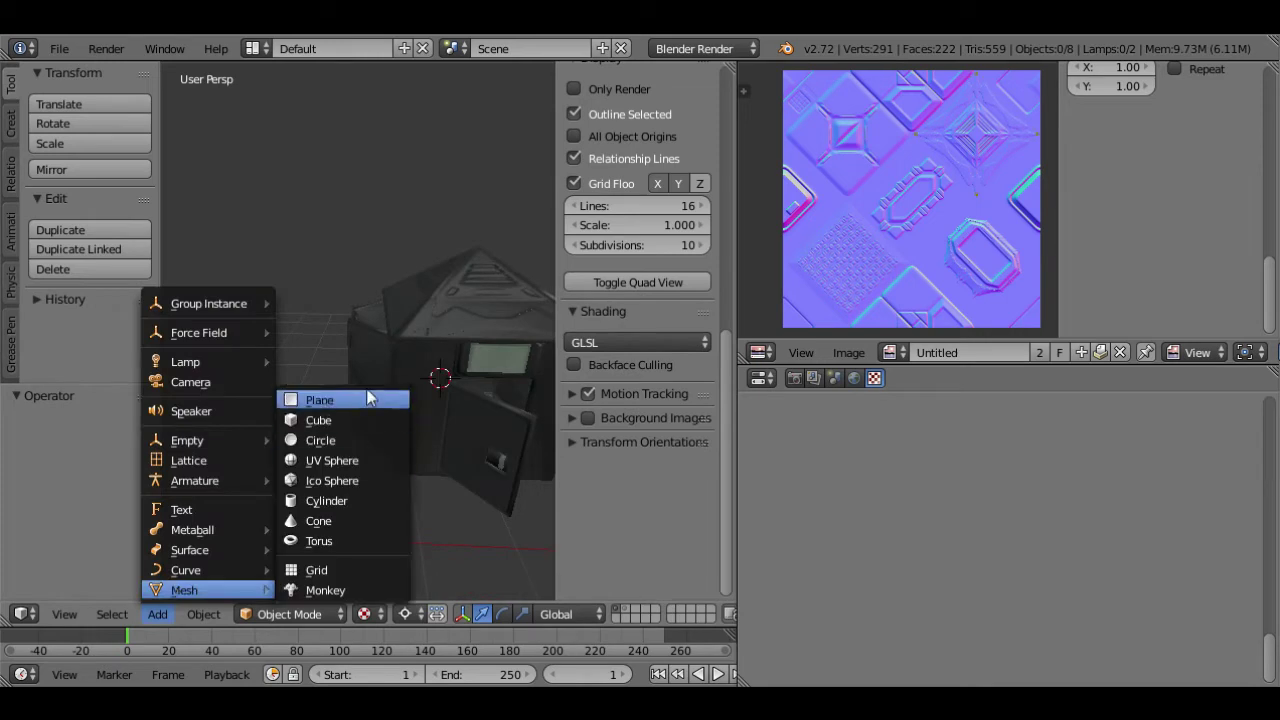
- Add a cube and move it about 4.94 units along the X axis, clear of the building
{"action": "left_click", "coordinate": [320, 421]}
{"action": "key", "text": "g"}
{"action": "key", "text": "x"}
{"action": "left_click", "coordinate": [176, 446]}
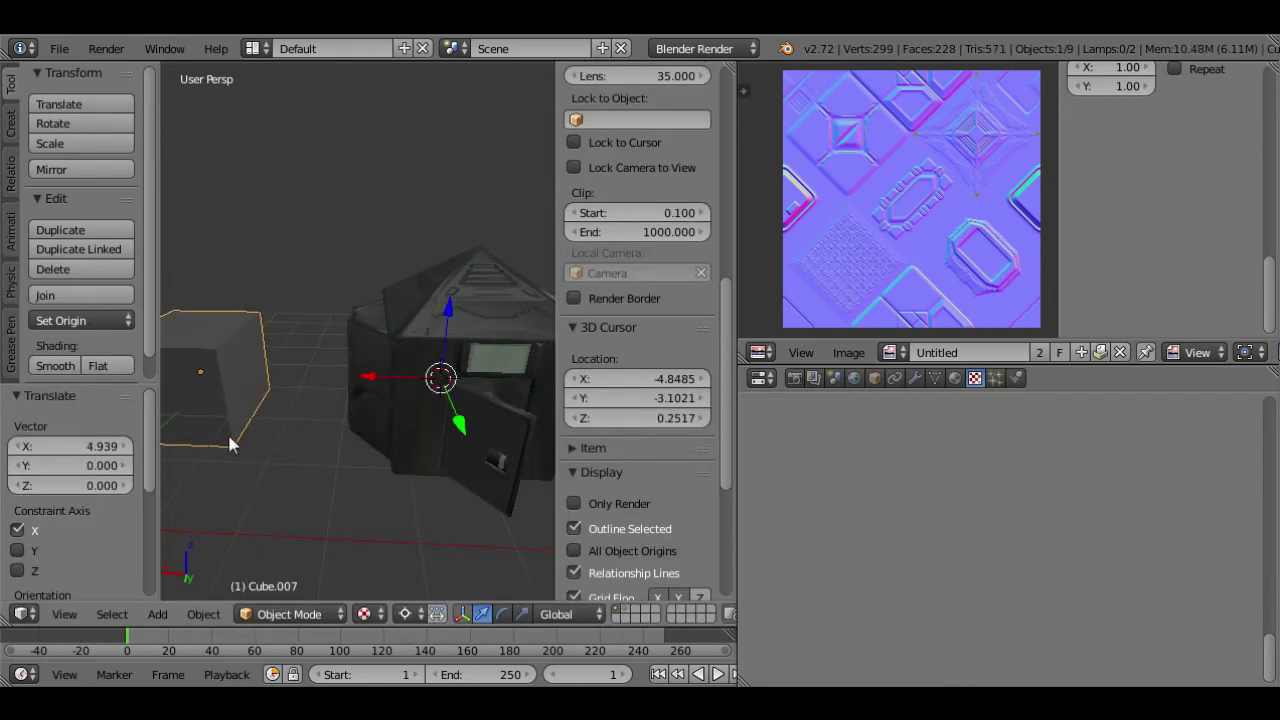
- Snap the 3D cursor to the new cube and centre the view on the cursor
{"action": "middle_click_drag", "start_coordinate": [229, 441], "coordinate": [367, 438]}
{"action": "key", "text": "shift+s"}
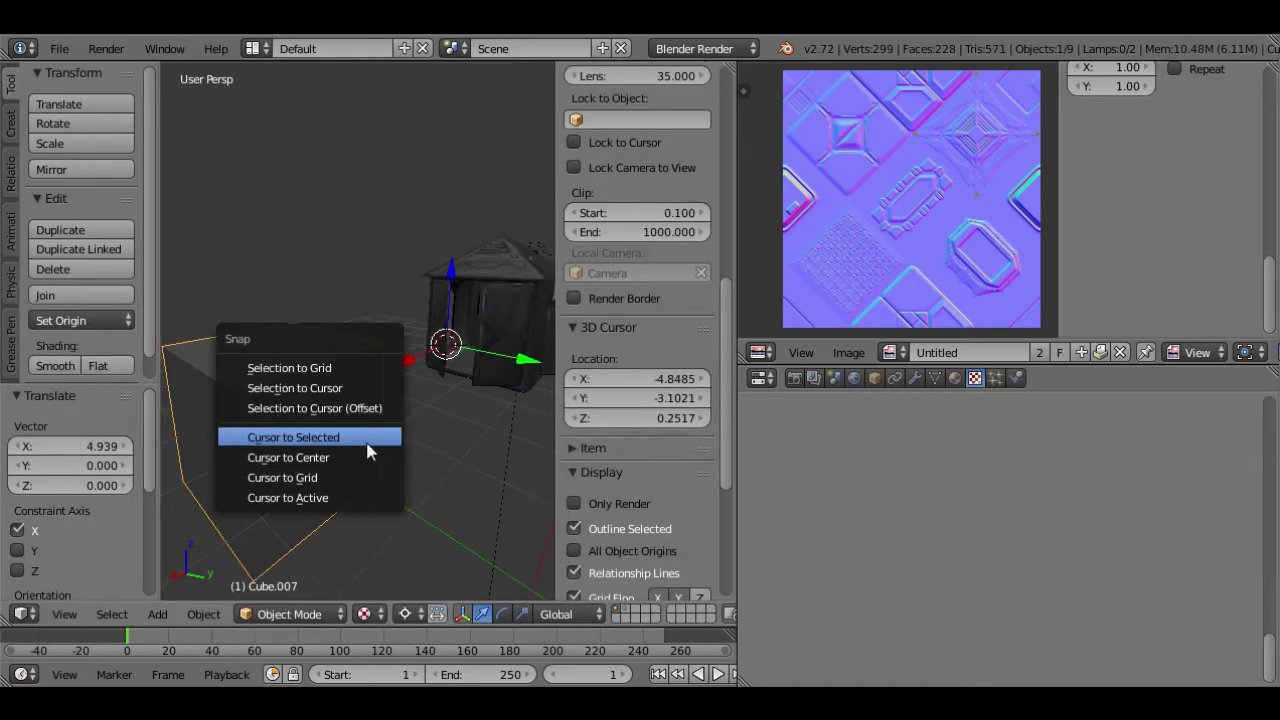
{"action": "left_click", "coordinate": [330, 436]}
{"action": "left_click", "coordinate": [64, 614]}
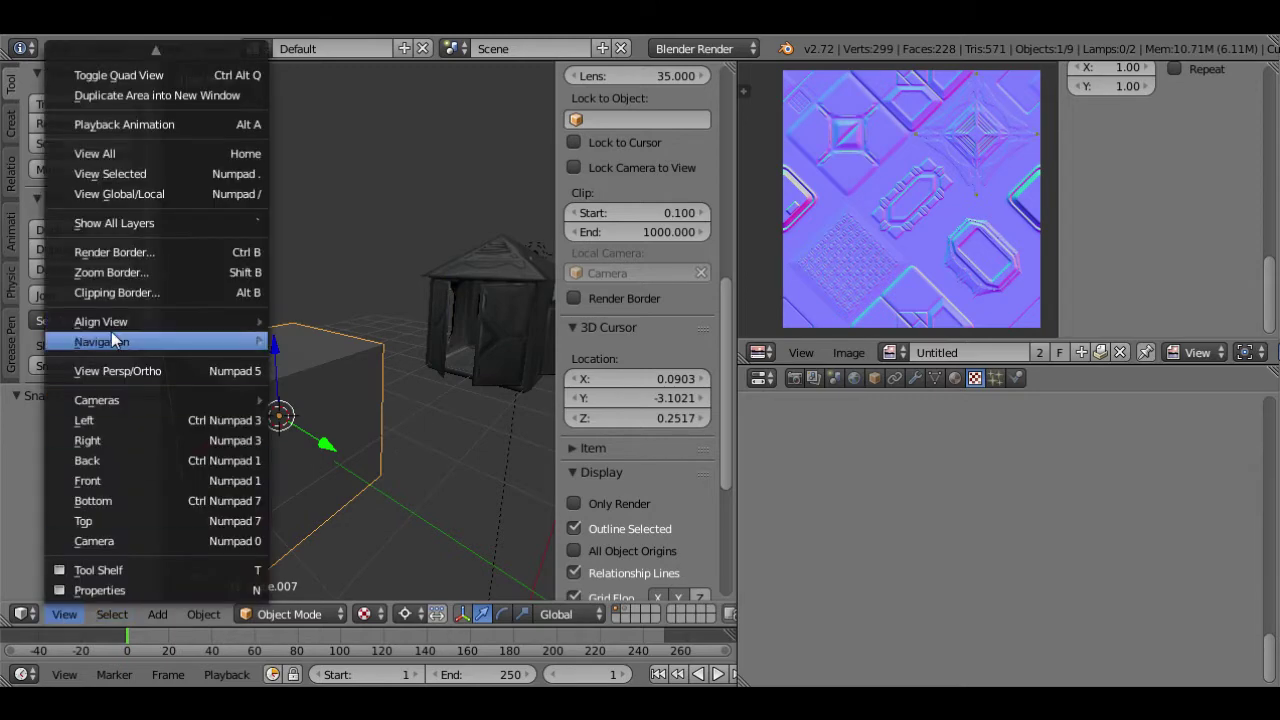
{"action": "mouse_move", "coordinate": [105, 321]}
{"action": "left_click", "coordinate": [390, 430]}
{"action": "middle_click_drag", "start_coordinate": [377, 412], "coordinate": [360, 388]}
- Extrude the cube's bottom face in place and set the viewport shading to Texture
{"action": "key", "text": "Tab"}
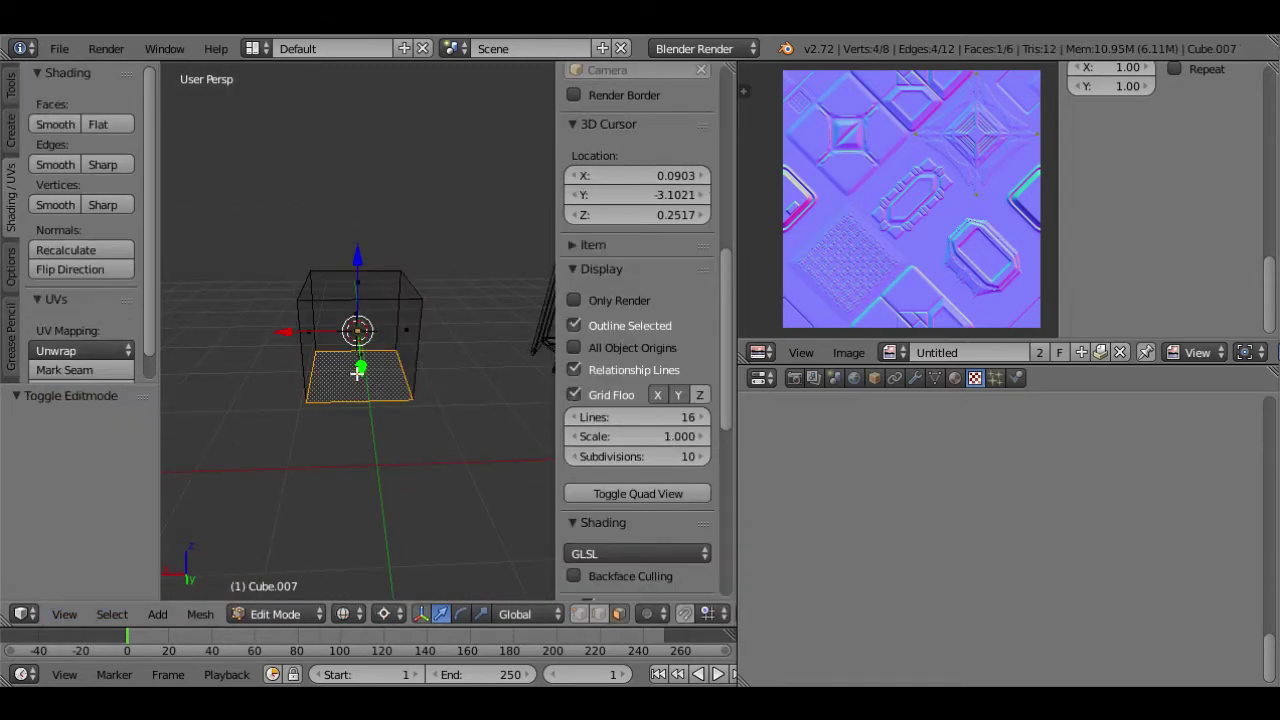
{"action": "key", "text": "a"}
{"action": "key", "text": "shift+z"}
{"action": "key", "text": "0"}
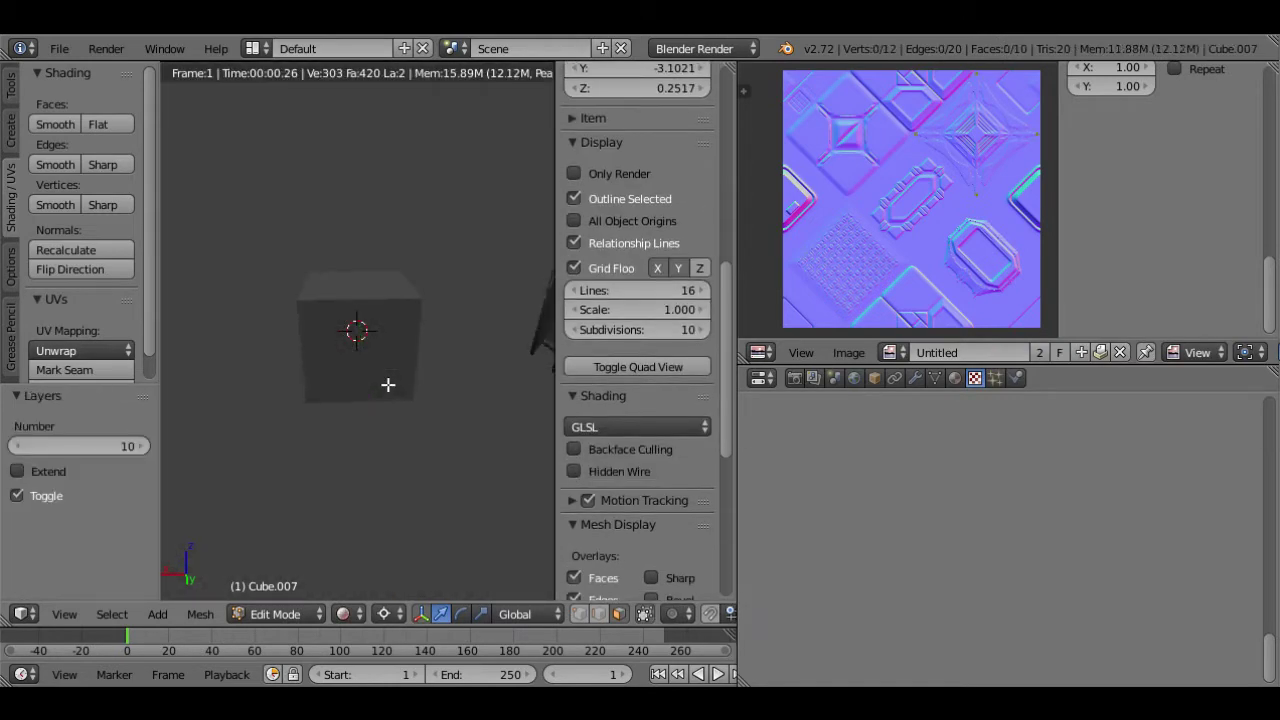
{"action": "left_click", "coordinate": [352, 616]}
{"action": "left_click", "coordinate": [366, 524]}
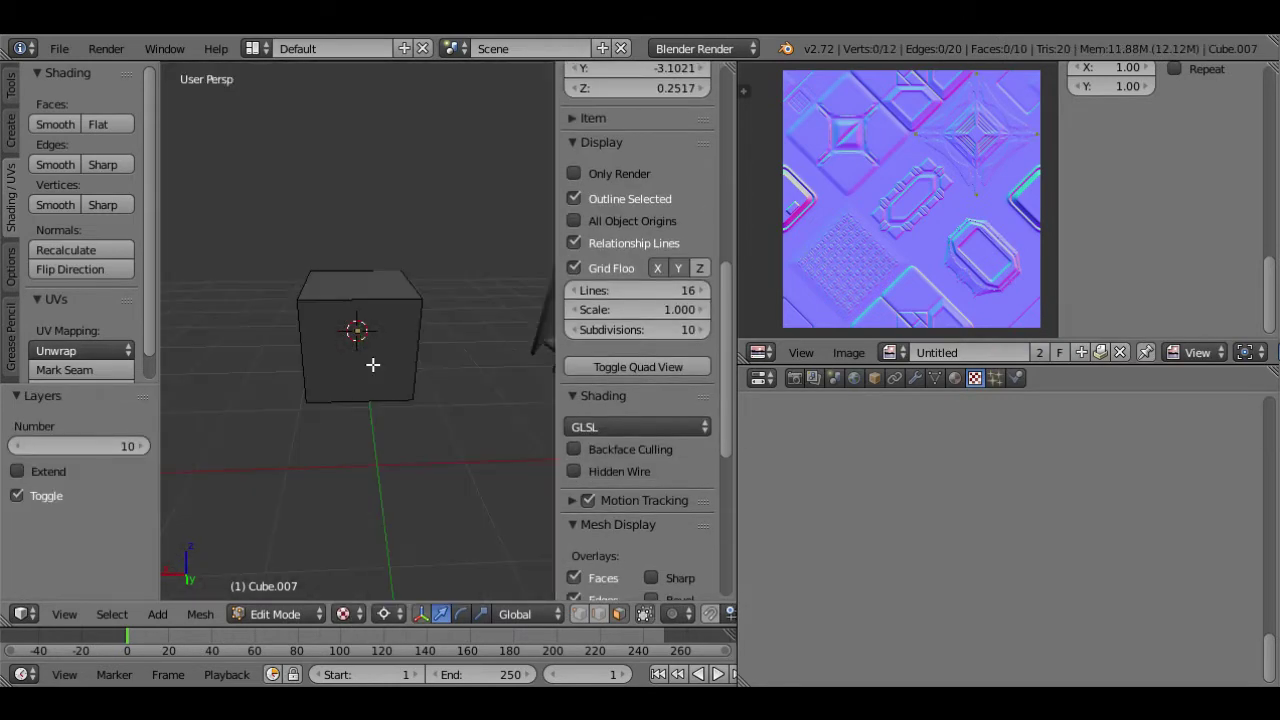
- In wireframe shading, select the extruded bottom face and scale it to 0 in X and Y, leaving Z unscaled
{"action": "key", "text": "Tab"}
{"action": "key", "text": "z"}
{"action": "key", "text": "Tab"}
{"action": "right_click", "coordinate": [370, 374]}
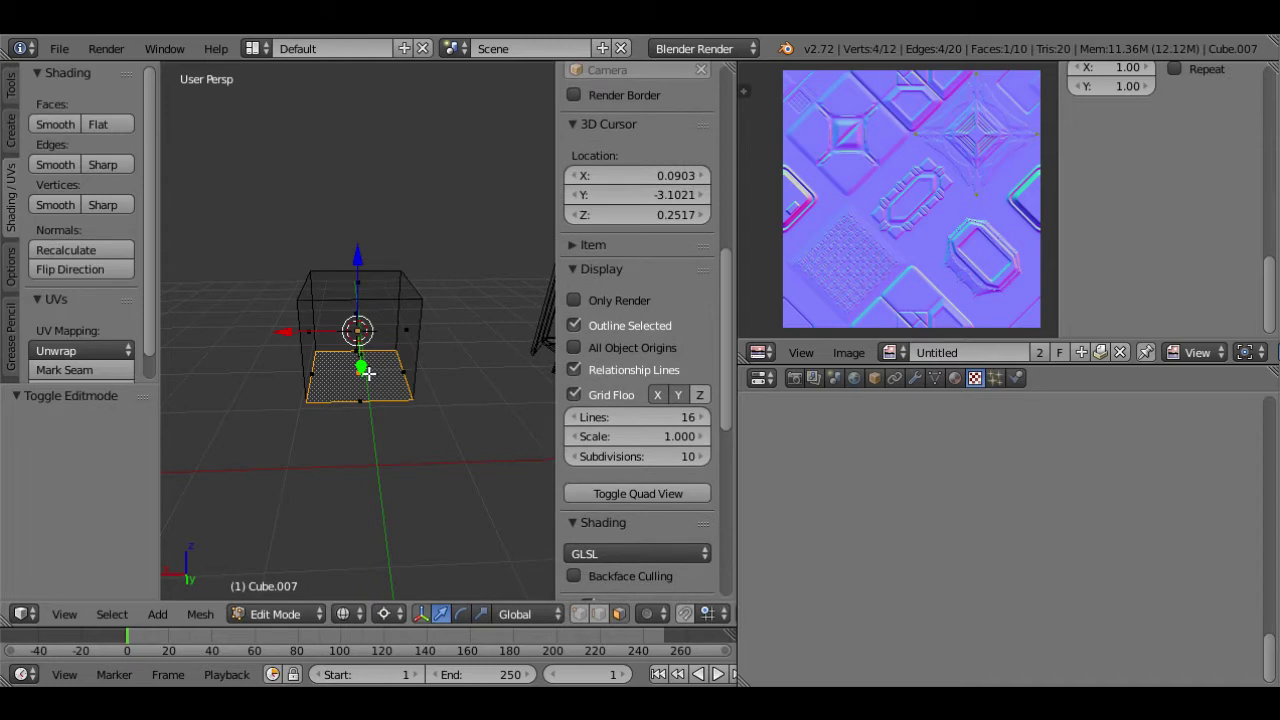
{"action": "key", "text": "s"}
{"action": "key", "text": "shift+z"}
{"action": "key", "text": "0"}
{"action": "key", "text": "Return"}
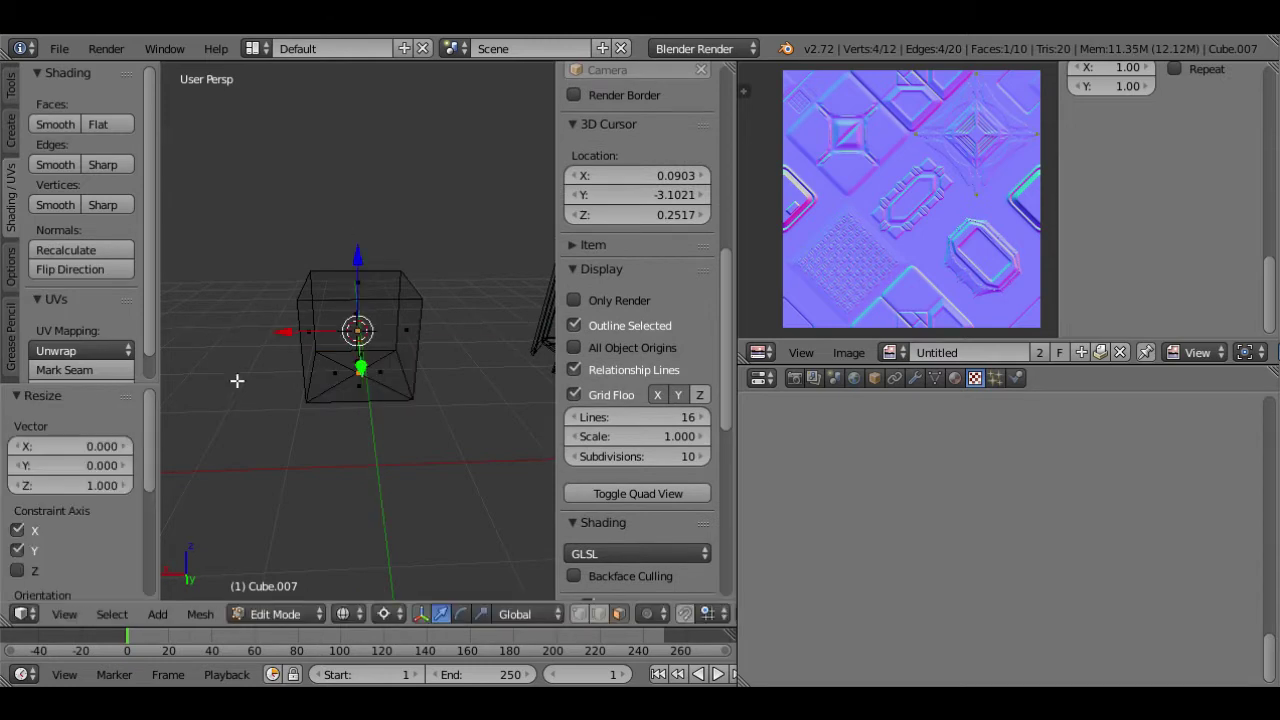
- Remove the doubled vertices at the collapsed centre of the cube's bottom
{"action": "left_click", "coordinate": [10, 270]}
{"action": "left_click", "coordinate": [11, 88]}
{"action": "scroll", "coordinate": [84, 237], "scroll_direction": "down", "scroll_amount": 7}
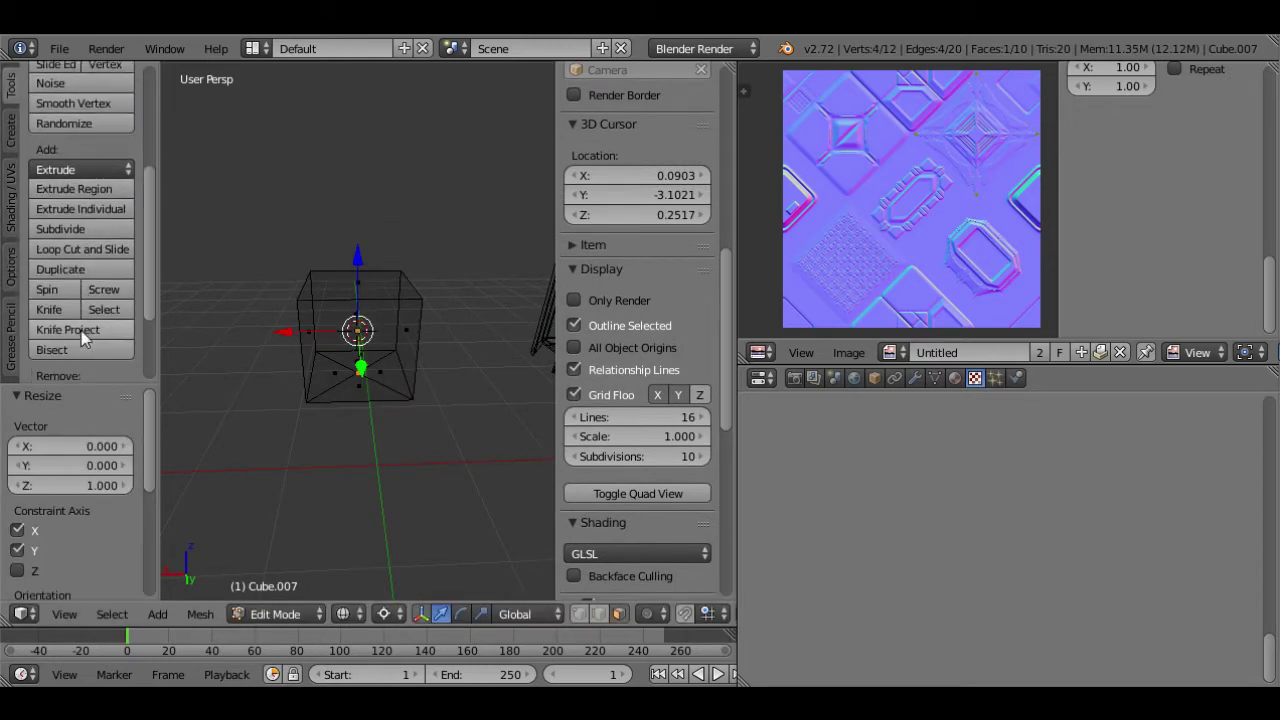
{"action": "scroll", "coordinate": [77, 336], "scroll_direction": "down", "scroll_amount": 3}
{"action": "left_click", "coordinate": [79, 317]}
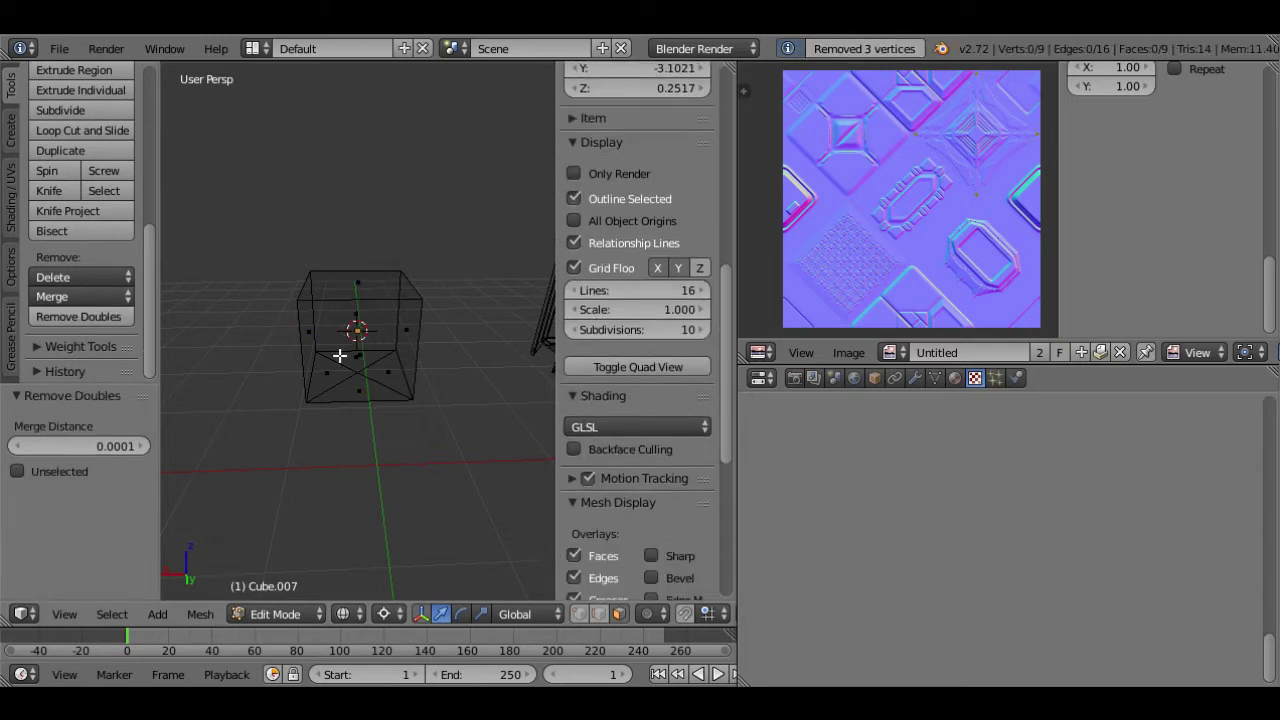
- Mark the cube's four vertical edges and the four diagonal edges of its bottom as seams
{"action": "key", "text": "a"}
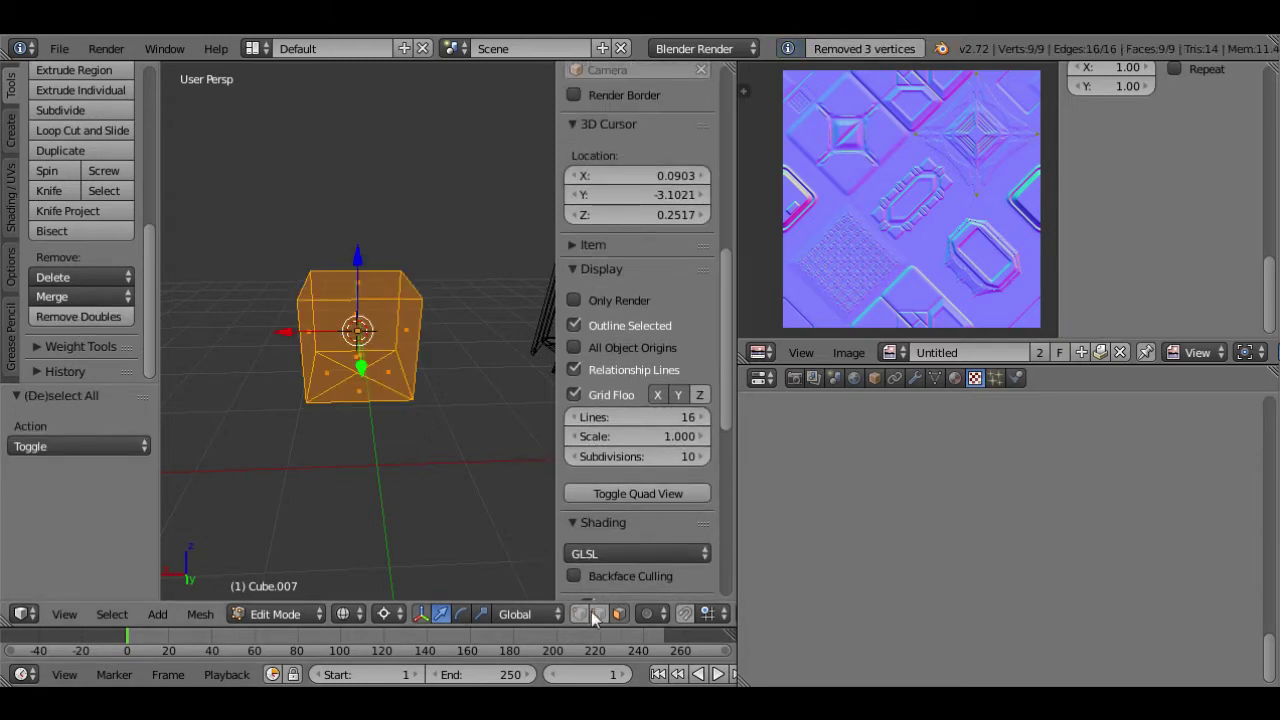
{"action": "key", "text": "a"}
{"action": "key", "text": "b"}
{"action": "left_click_drag", "start_coordinate": [375, 385], "coordinate": [334, 362]}
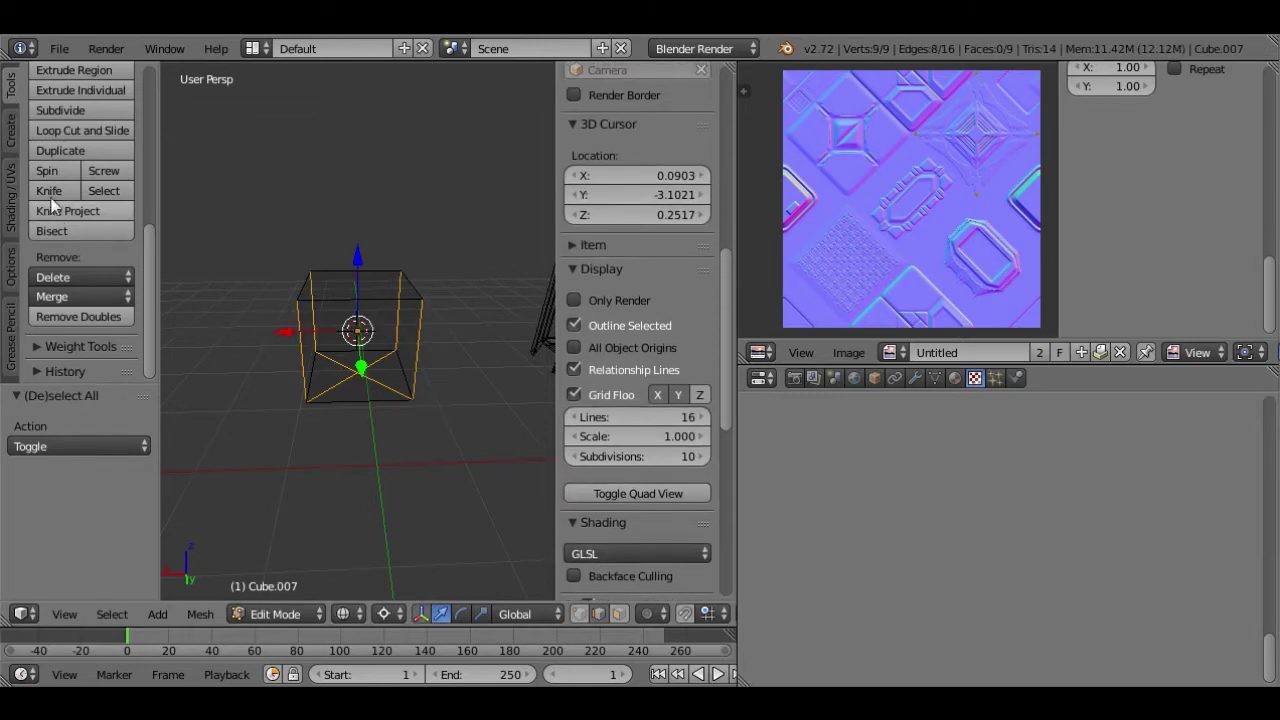
{"action": "left_click", "coordinate": [12, 200]}
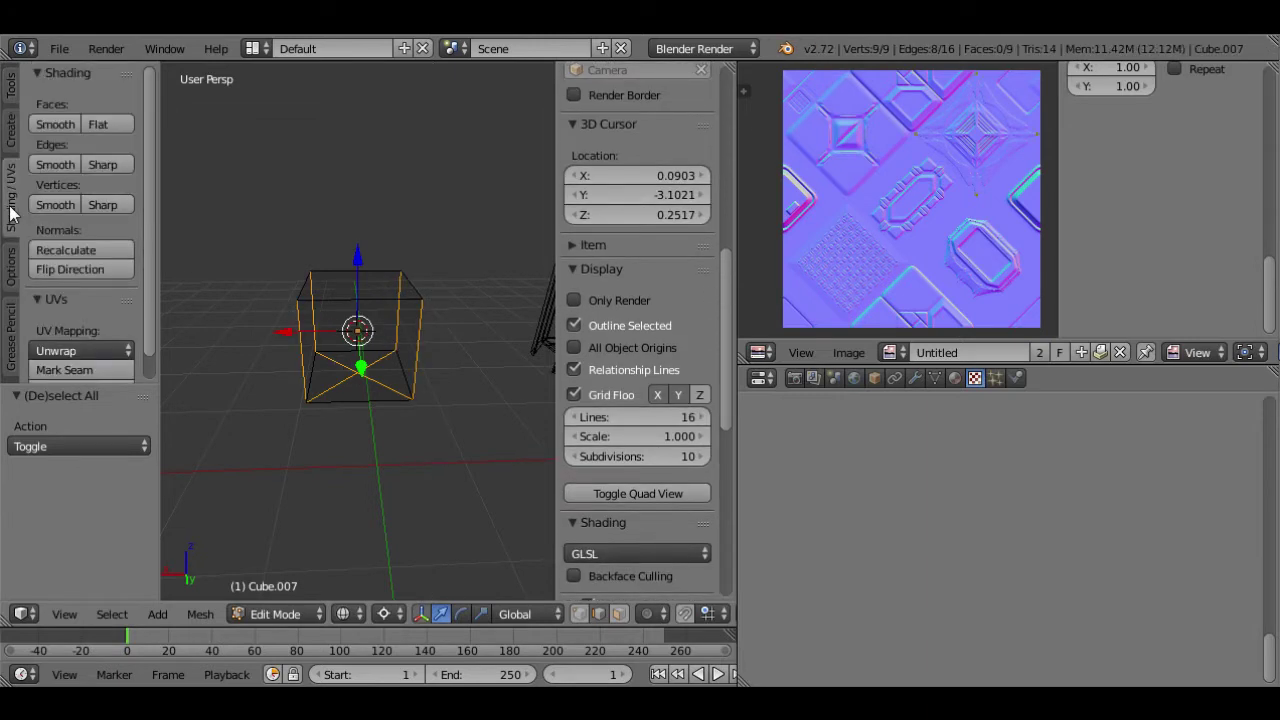
{"action": "left_click", "coordinate": [80, 368]}
- Select the whole cube mesh and unwrap its UVs
{"action": "key", "text": "a"}
{"action": "key", "text": "a"}
{"action": "left_click", "coordinate": [60, 352]}
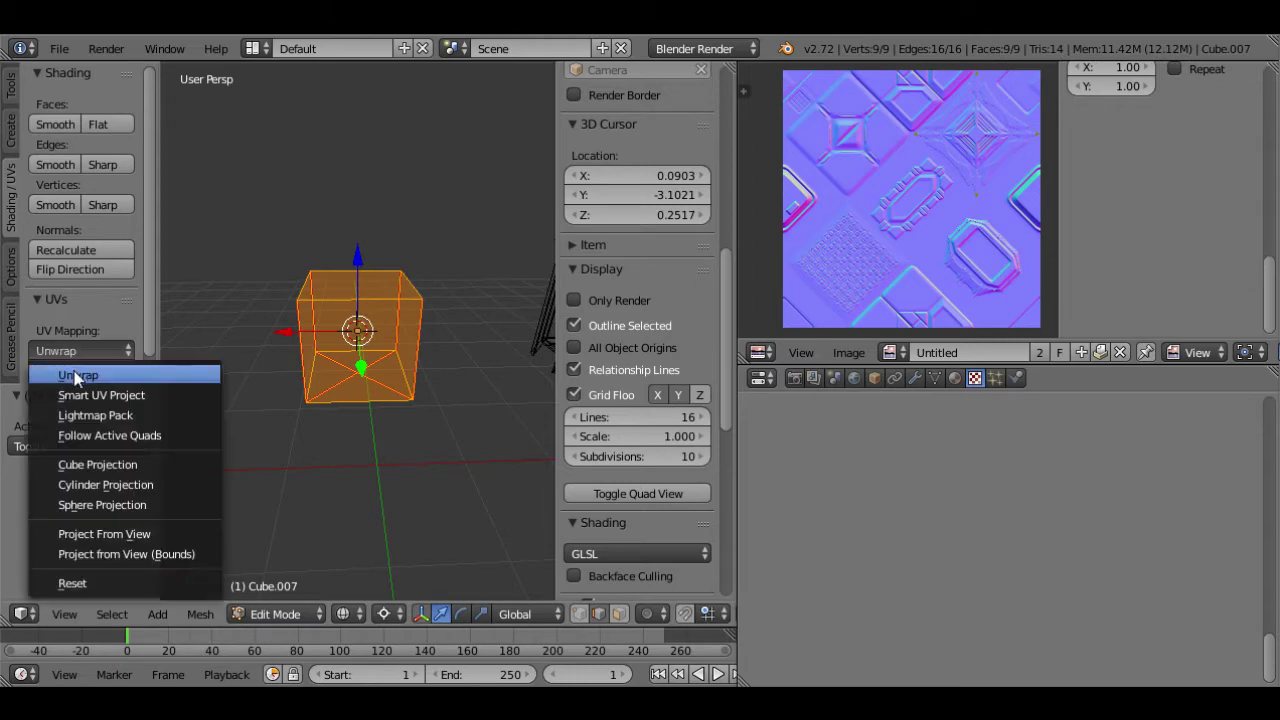
{"action": "left_click", "coordinate": [65, 371]}
- Subdivide all faces of the unwrapped cube twice with one cut each
{"action": "key", "text": "Tab"}
{"action": "scroll", "coordinate": [403, 375], "scroll_direction": "up", "scroll_amount": 4}
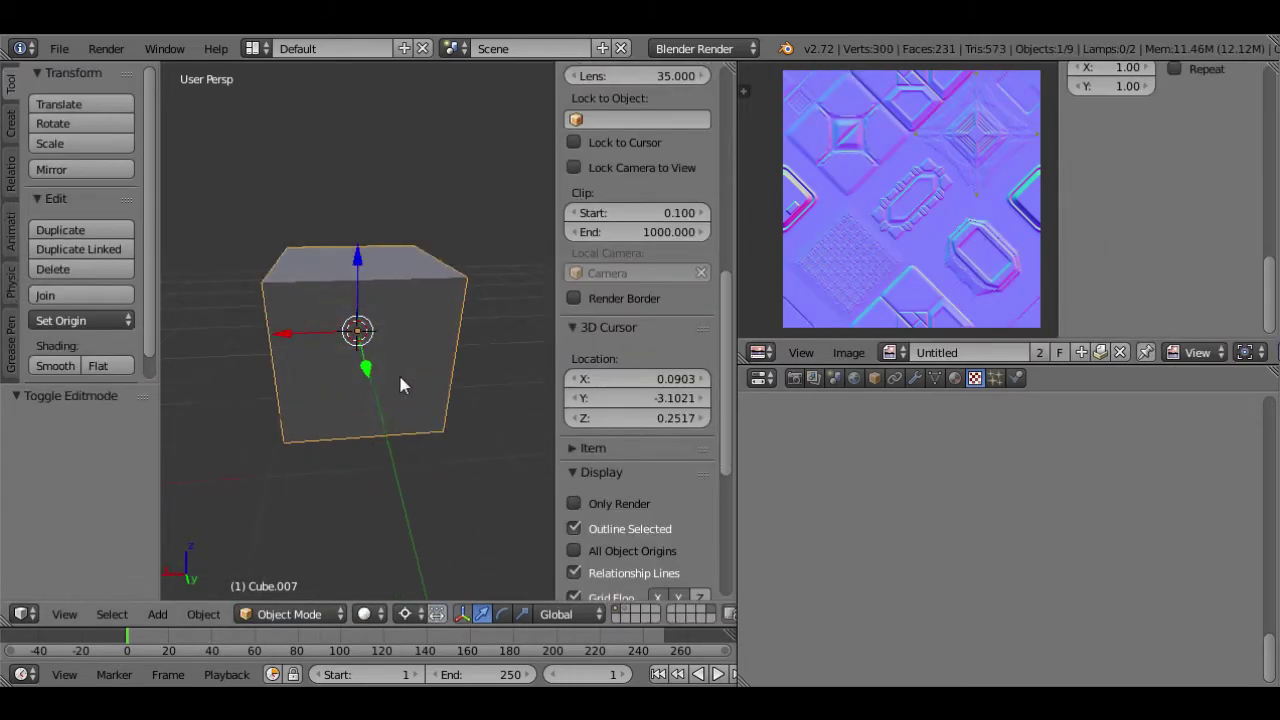
{"action": "key", "text": "Tab"}
{"action": "middle_click_drag", "start_coordinate": [414, 389], "coordinate": [446, 405]}
{"action": "left_click", "coordinate": [10, 88]}
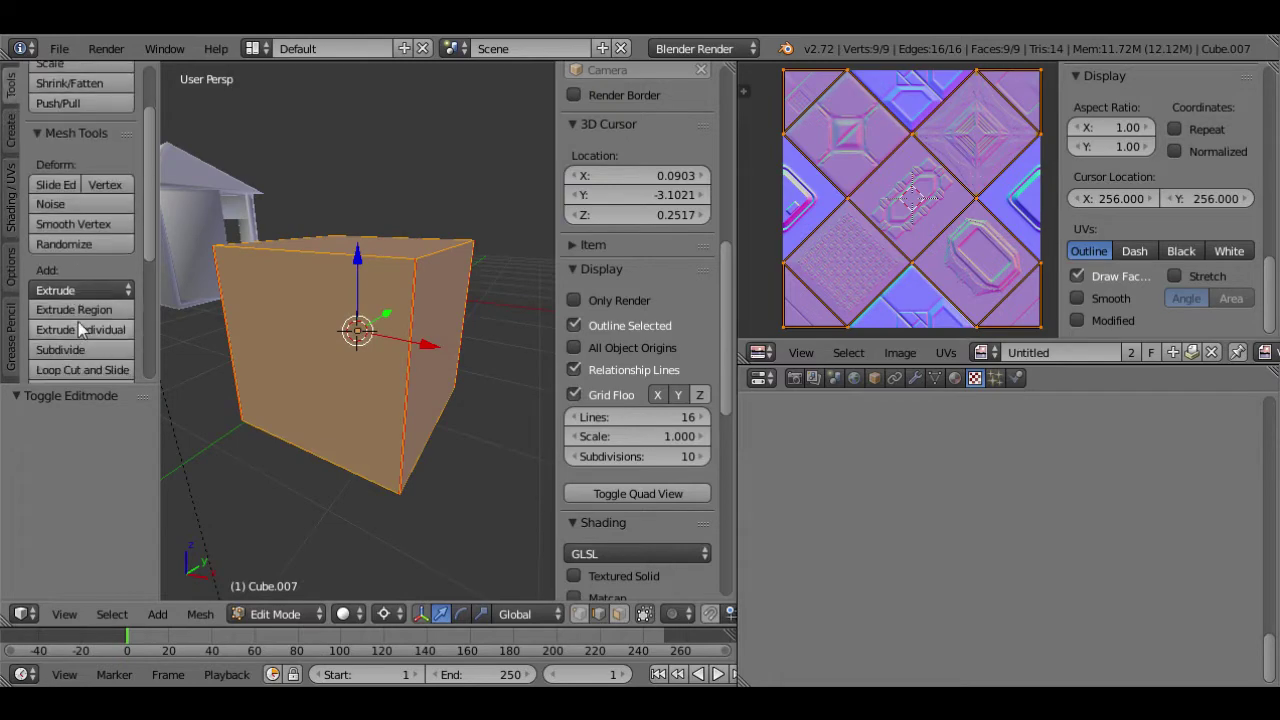
{"action": "left_click", "coordinate": [82, 349]}
{"action": "left_click", "coordinate": [82, 349]}
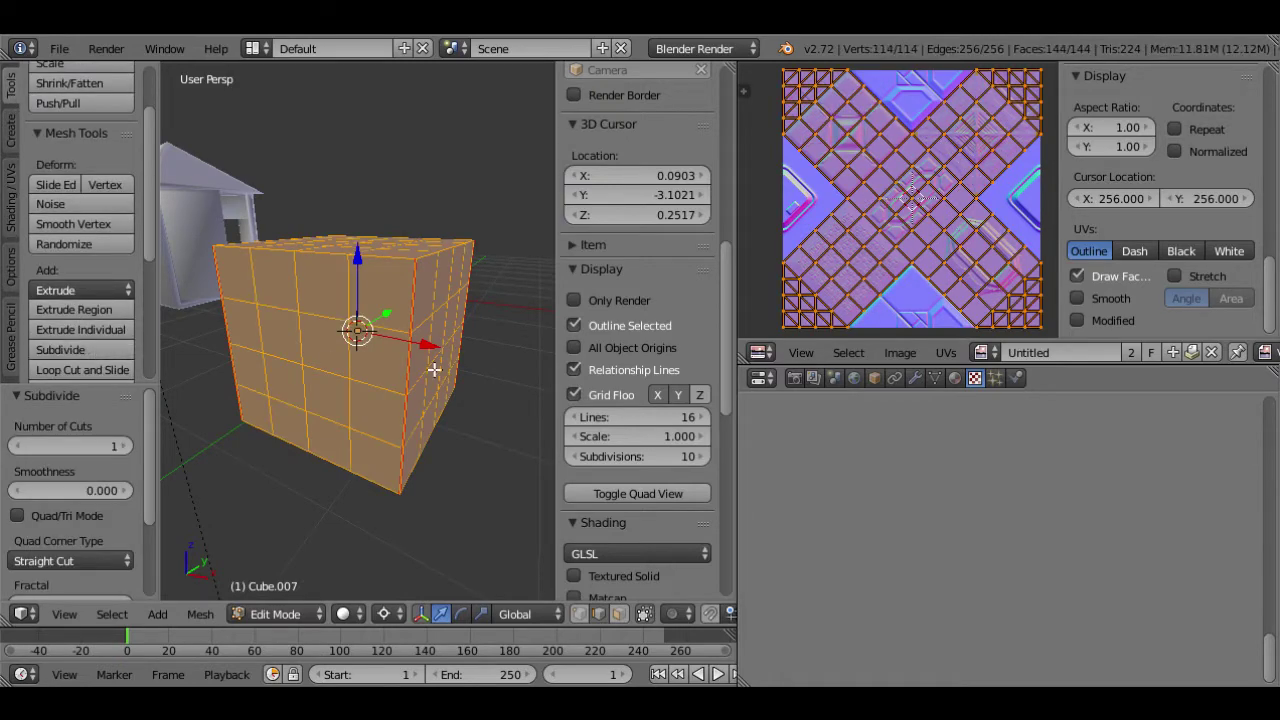
- Try Material viewport shading on the subdivided cube, switch to Texture shading and inspect the cube from several sides
{"action": "middle_click_drag", "start_coordinate": [421, 352], "coordinate": [443, 374]}
{"action": "left_click", "coordinate": [360, 612]}
{"action": "left_click", "coordinate": [385, 502]}
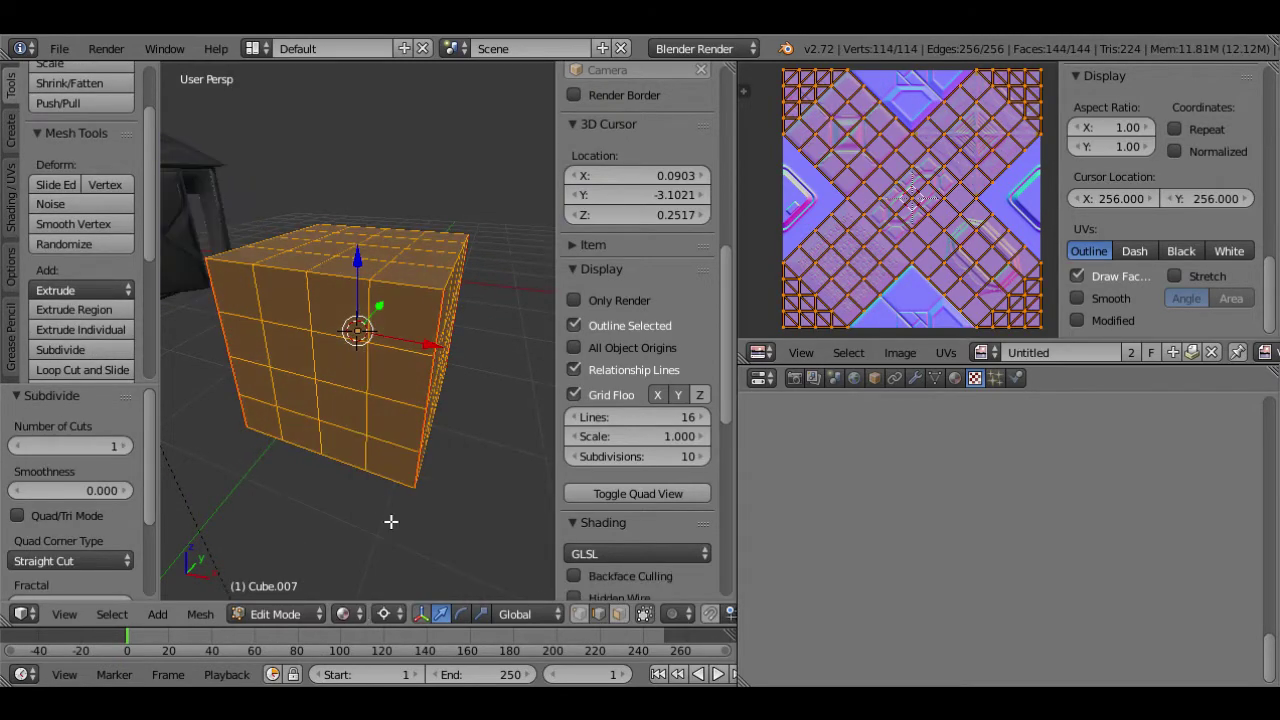
{"action": "middle_click_drag", "start_coordinate": [355, 540], "coordinate": [360, 220]}
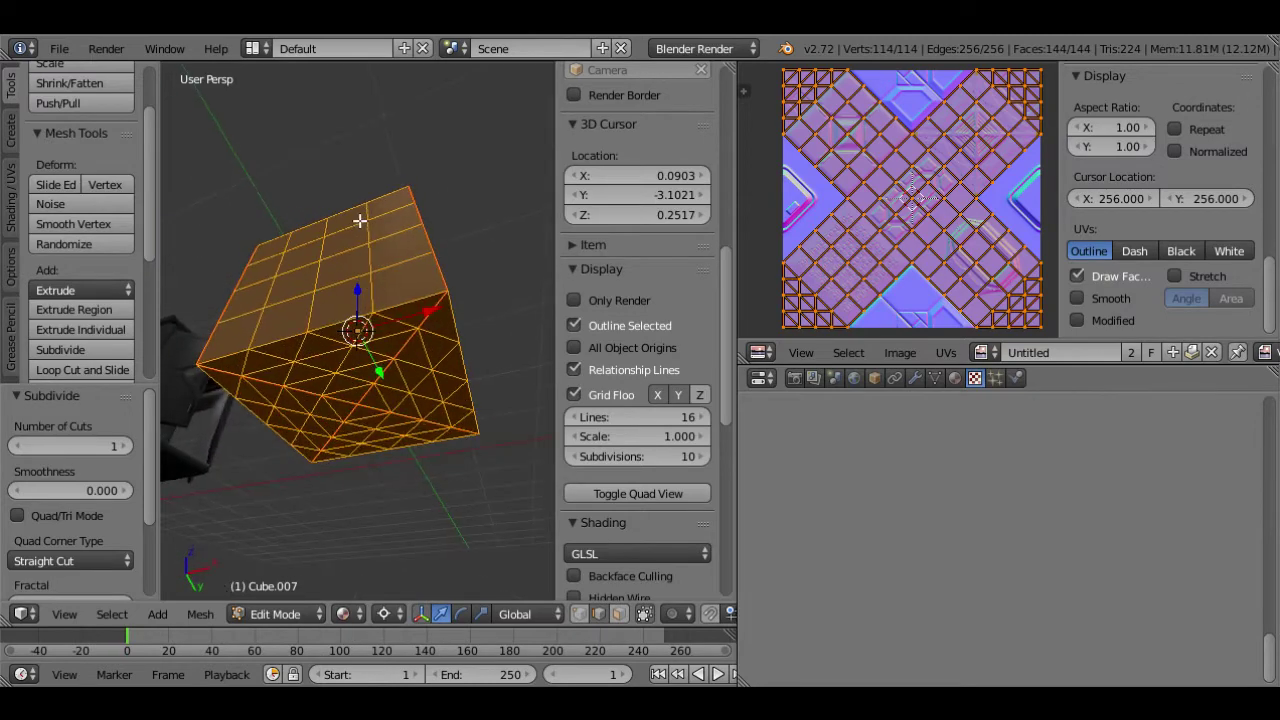
{"action": "left_click", "coordinate": [356, 615]}
{"action": "left_click", "coordinate": [365, 525]}
{"action": "middle_click_drag", "start_coordinate": [329, 300], "coordinate": [354, 503]}
{"action": "key", "text": "Tab"}
{"action": "mouse_move", "coordinate": [357, 250]}
{"action": "middle_mouse_down"}
{"action": "mouse_move", "coordinate": [363, 400]}
{"action": "mouse_move", "coordinate": [306, 360]}
{"action": "middle_mouse_up"}
{"action": "key", "text": "Tab"}
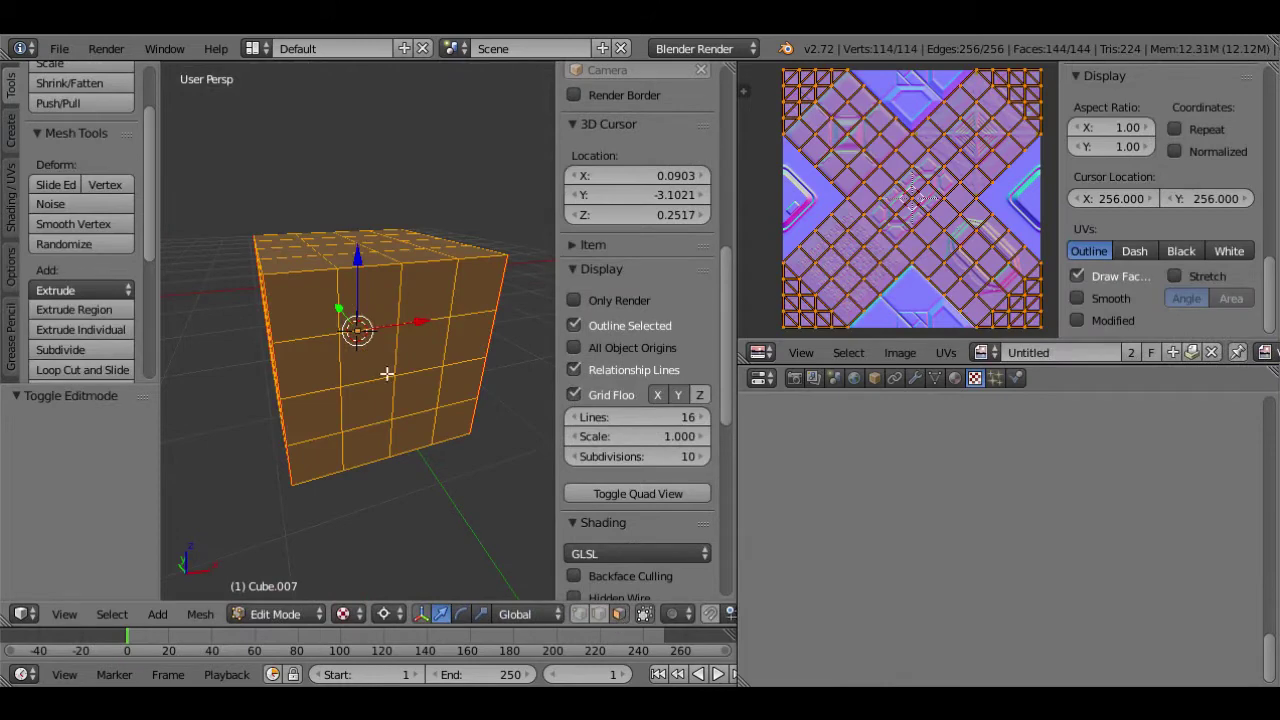
{"action": "middle_click_drag", "start_coordinate": [388, 362], "coordinate": [300, 355]}
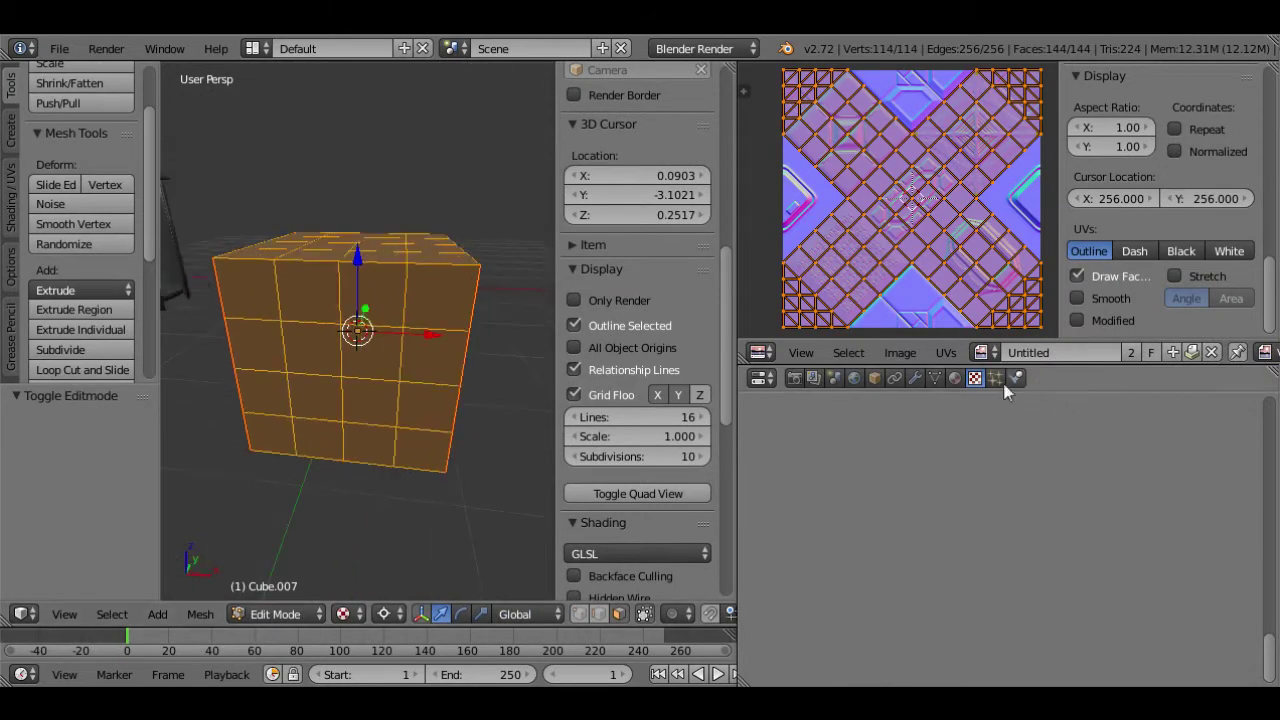
- Assign the existing Material.001 to the cube
{"action": "left_click", "coordinate": [955, 377]}
{"action": "left_click", "coordinate": [758, 536]}
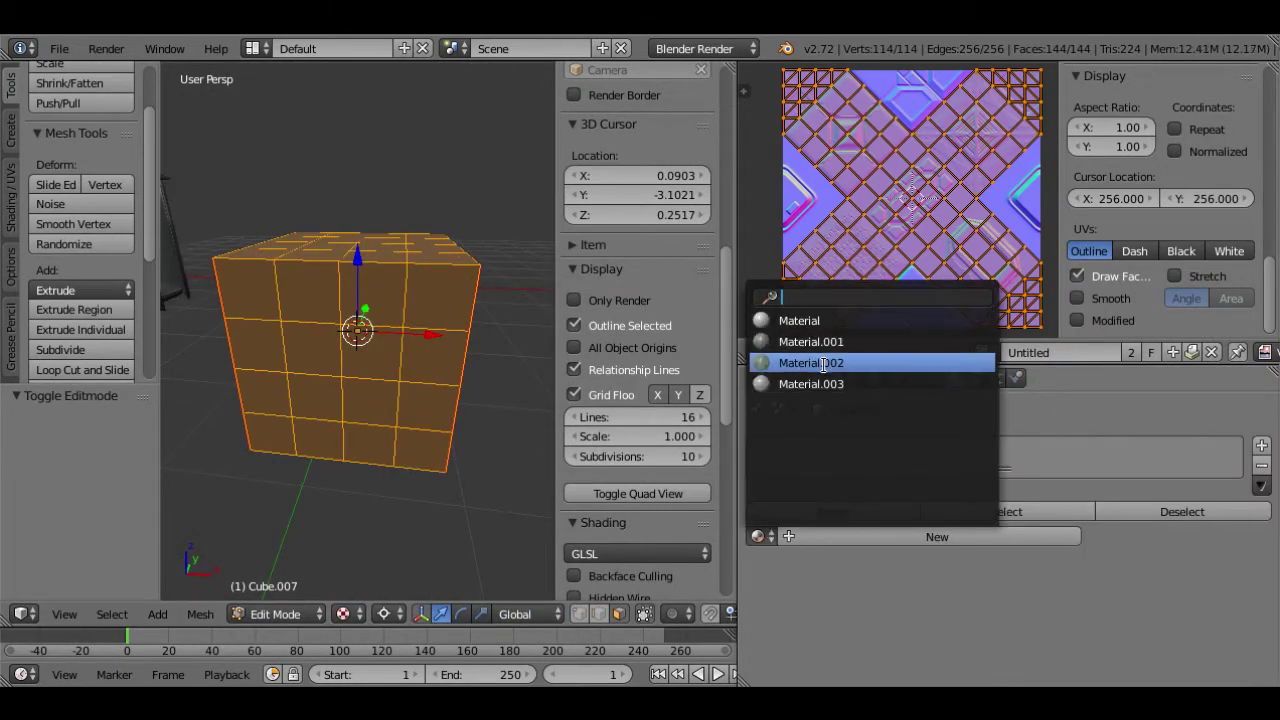
{"action": "left_click", "coordinate": [800, 337]}
- Add a second material slot with Material.002 and assign it to the two faces inside the side wall's raised frame
{"action": "key", "text": "Tab"}
{"action": "middle_click_drag", "start_coordinate": [400, 363], "coordinate": [240, 343]}
{"action": "key", "text": "Tab"}
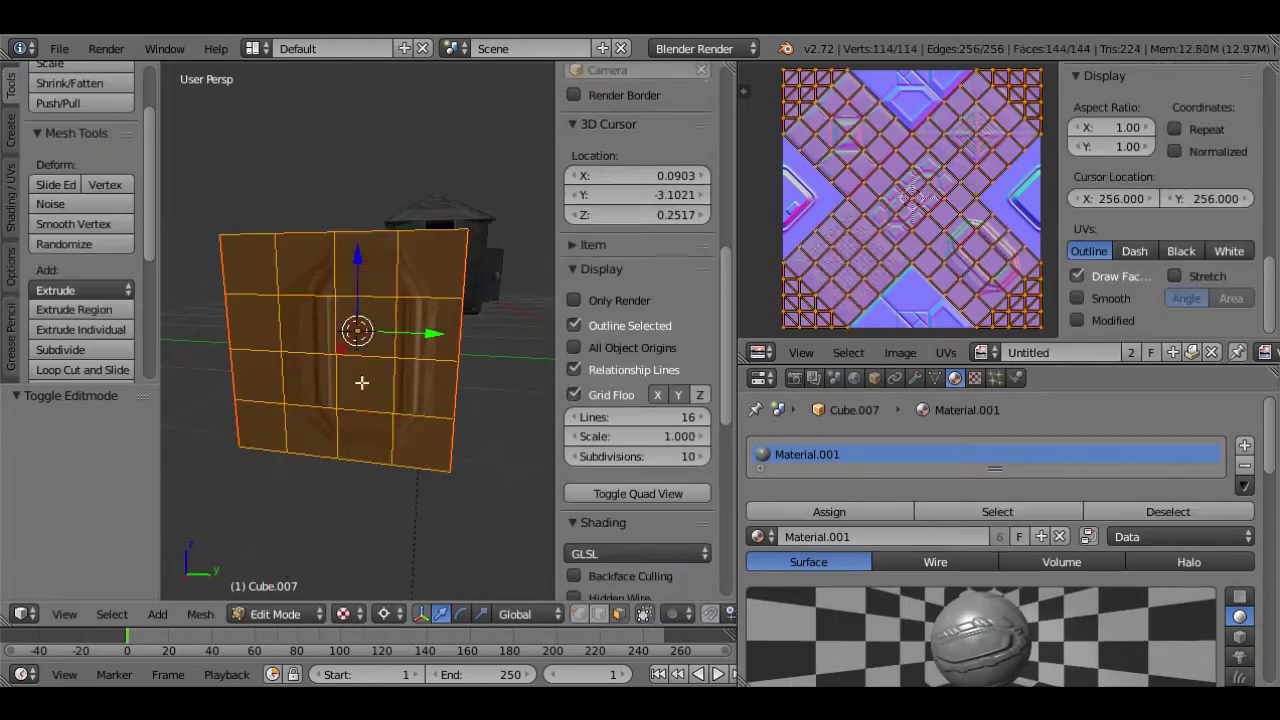
{"action": "right_click", "coordinate": [361, 373]}
{"action": "right_click", "coordinate": [374, 325], "text": "shift"}
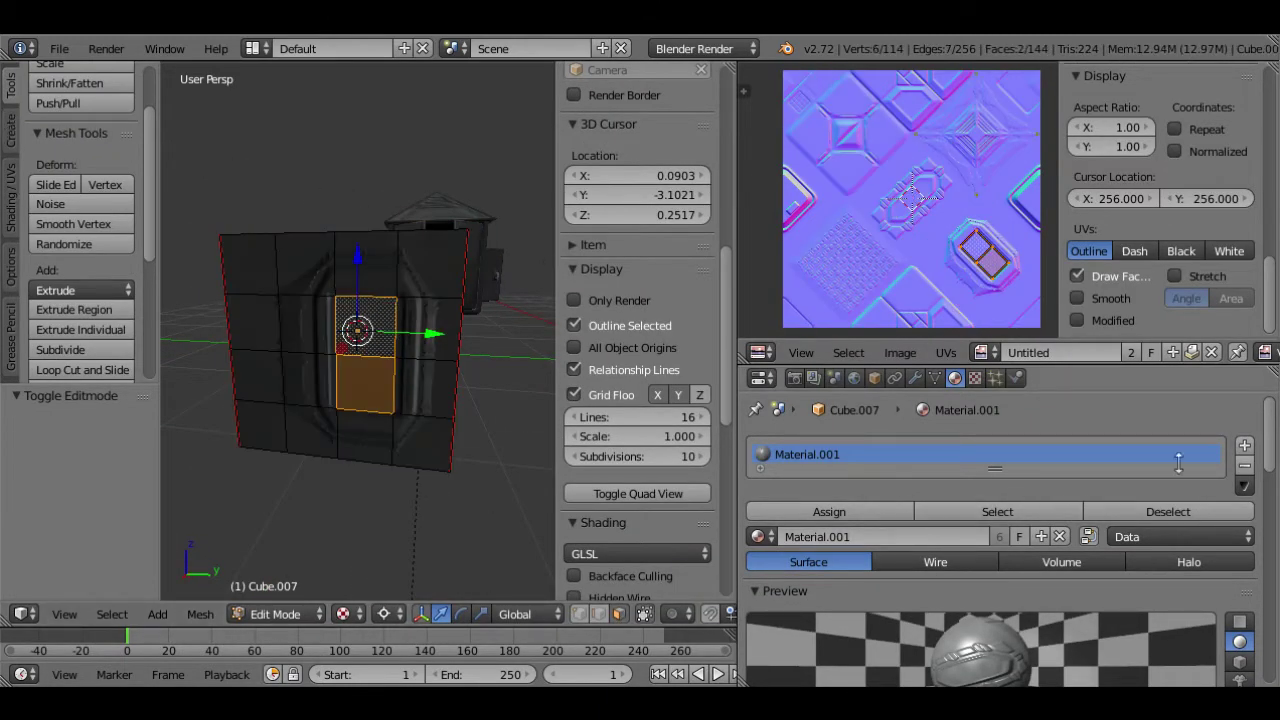
{"action": "left_click", "coordinate": [1244, 445]}
{"action": "left_click", "coordinate": [760, 540]}
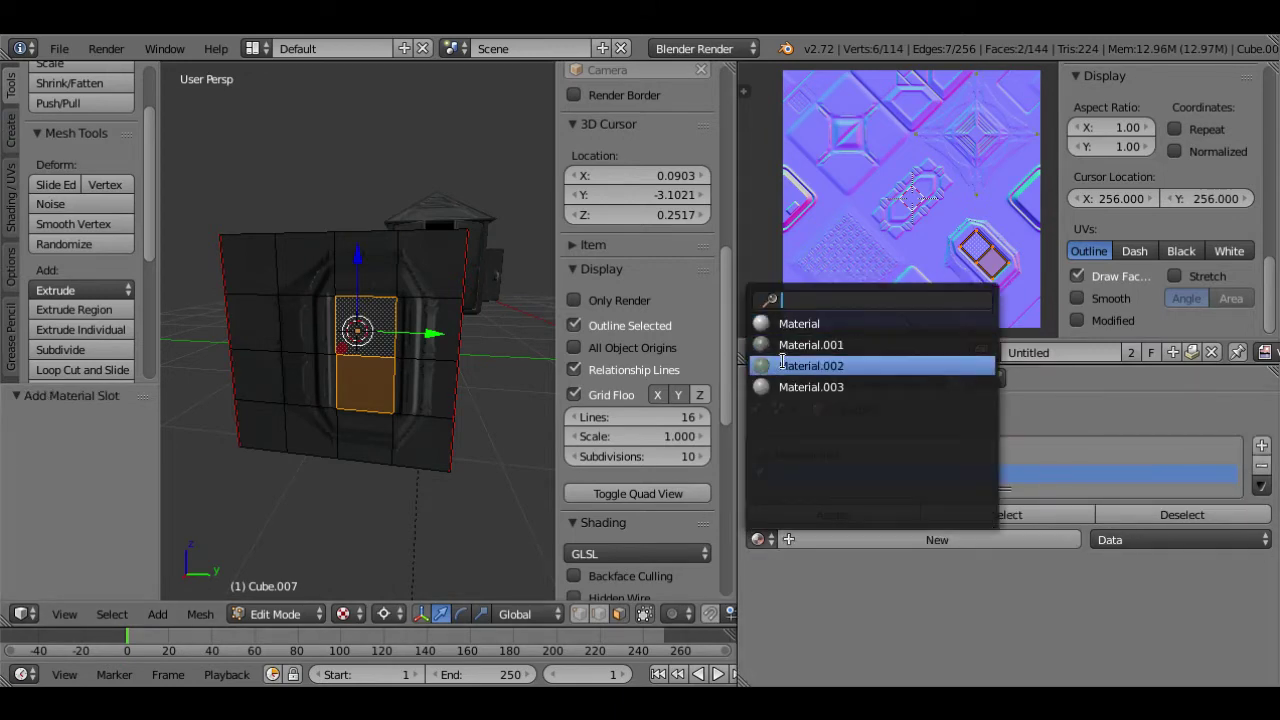
{"action": "left_click", "coordinate": [811, 365]}
{"action": "left_click", "coordinate": [830, 515]}
{"action": "key", "text": "Tab"}
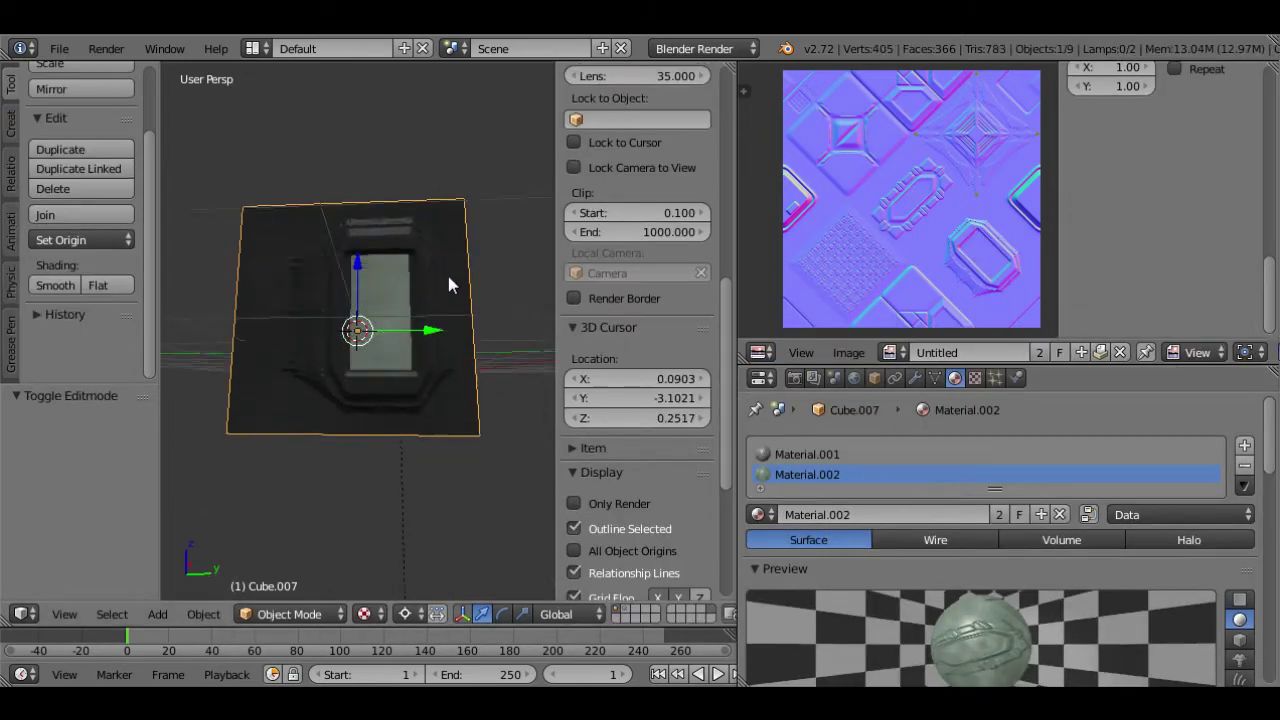
- Subdivide the eight edges crossing the elongated frame detail on the cube's top with one cut
{"action": "middle_click_drag", "start_coordinate": [448, 276], "coordinate": [380, 383]}
{"action": "scroll", "coordinate": [460, 322], "scroll_direction": "up", "scroll_amount": 4}
{"action": "key", "text": "Tab"}
{"action": "right_click", "coordinate": [407, 305]}
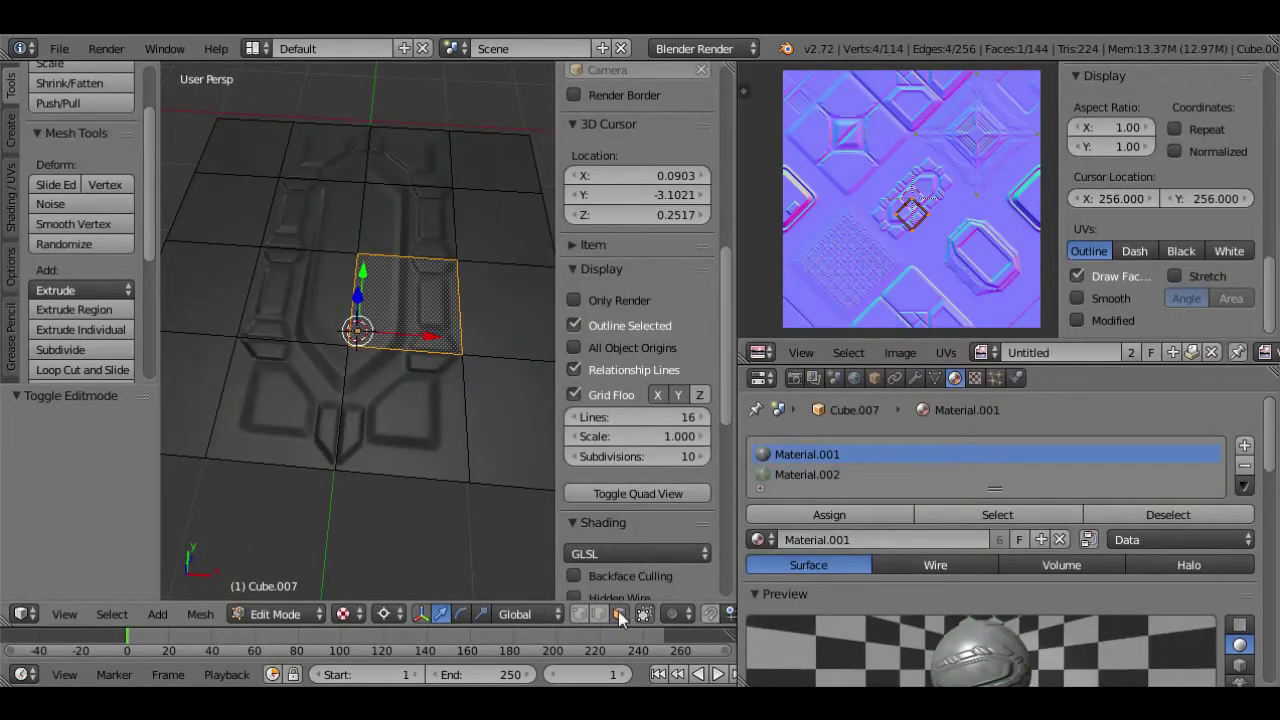
{"action": "right_click", "coordinate": [380, 336]}
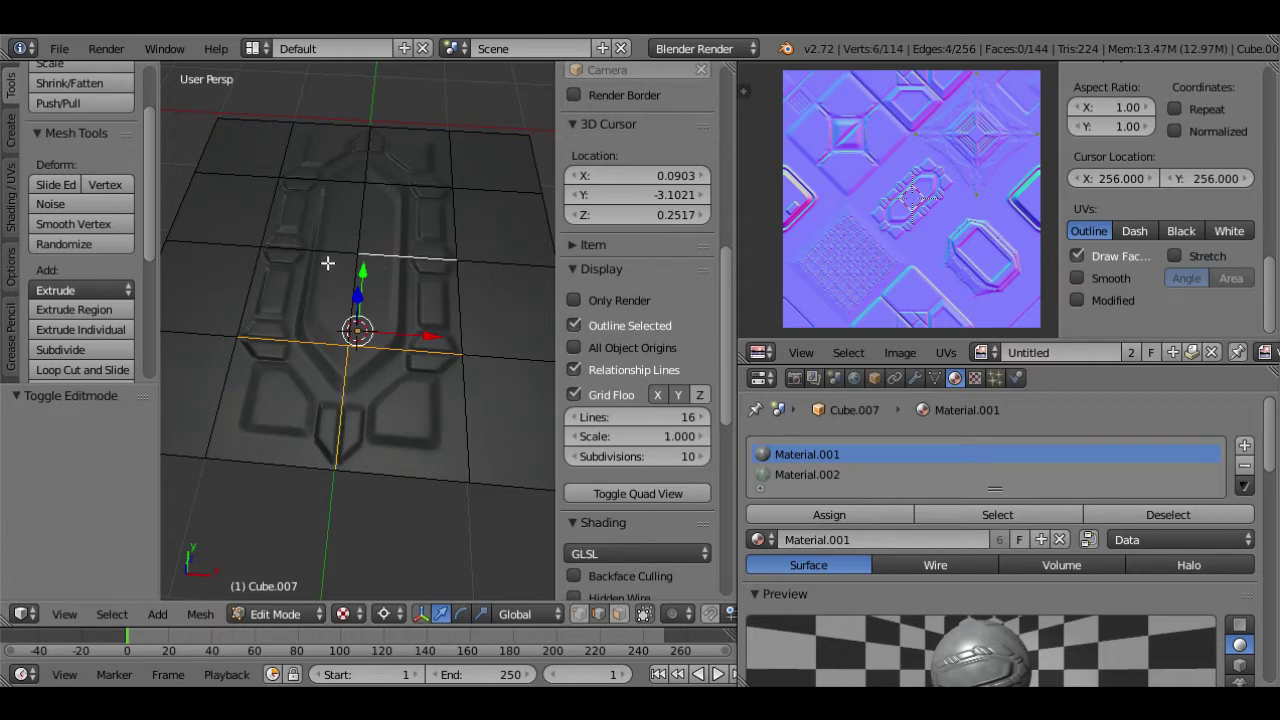
{"action": "right_click", "coordinate": [380, 157], "text": "shift"}
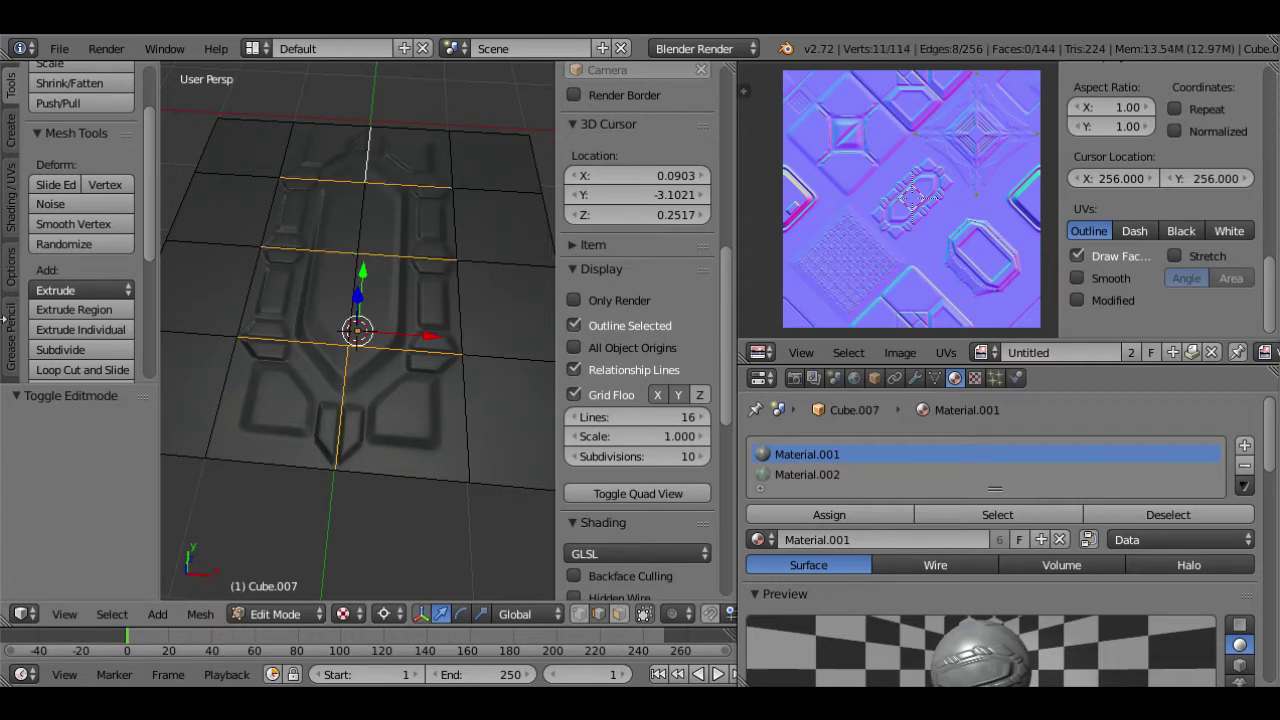
{"action": "left_click", "coordinate": [60, 349]}
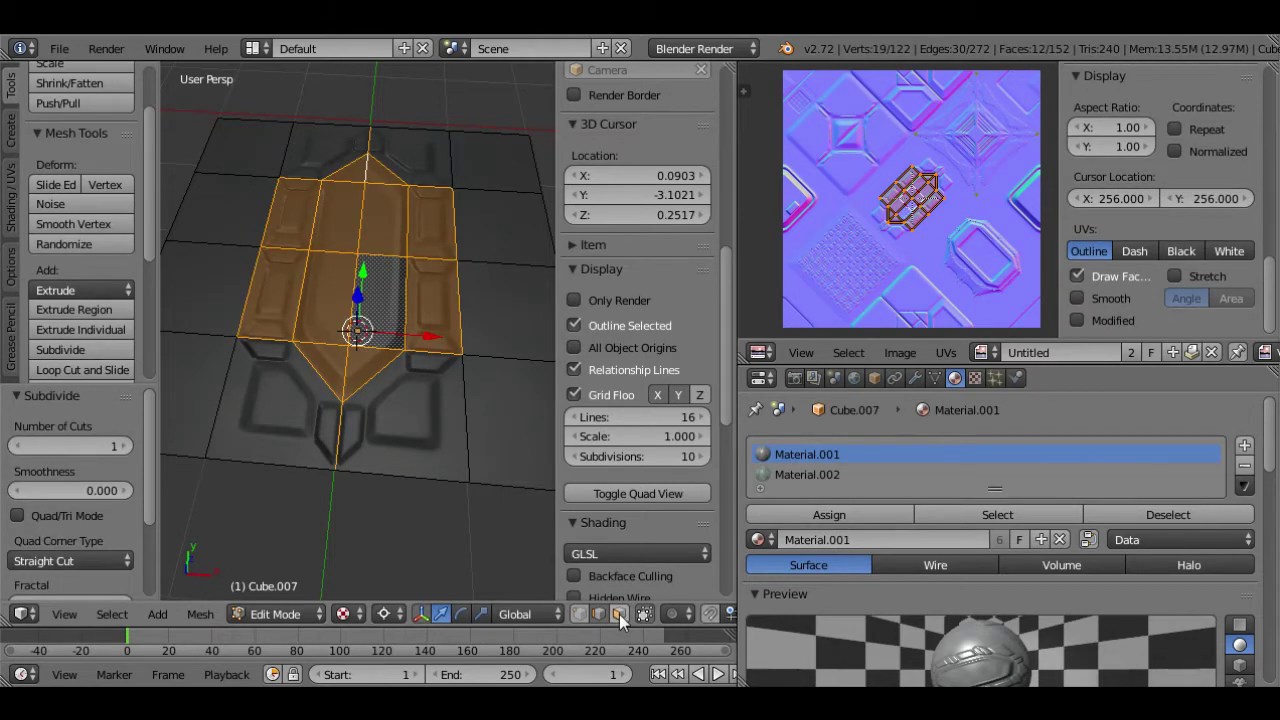
- Select the four central faces and the two triangles at the far end of the top frame and assign Material.002 to them
{"action": "key", "text": "a"}
{"action": "right_click", "coordinate": [382, 314]}
{"action": "right_click", "coordinate": [334, 292], "text": "shift"}
{"action": "right_click", "coordinate": [340, 220], "text": "shift"}
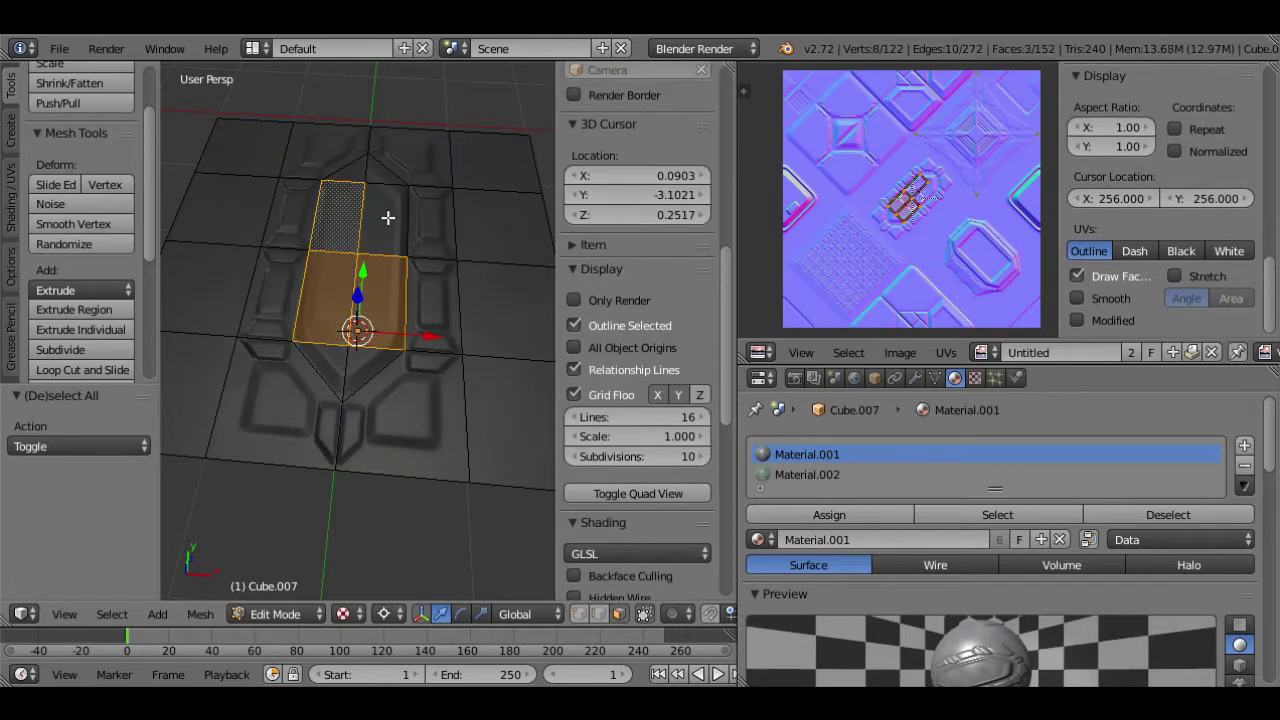
{"action": "right_click", "coordinate": [388, 218], "text": "shift"}
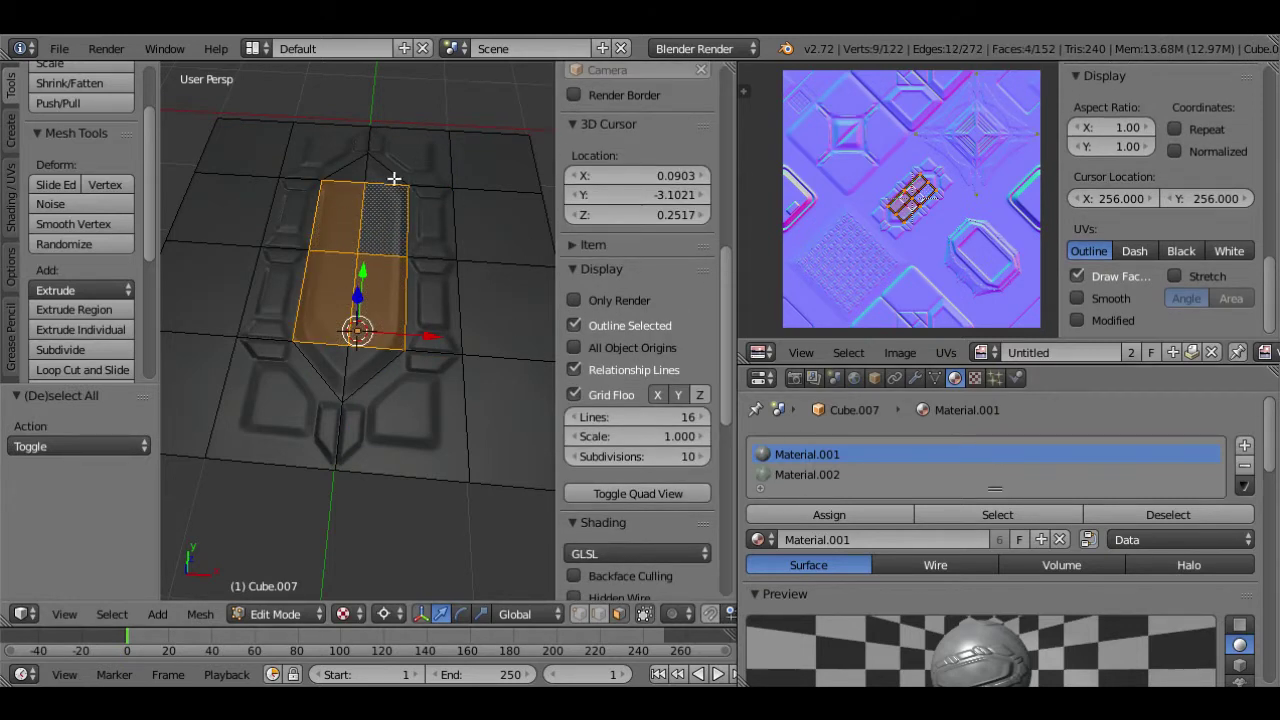
{"action": "right_click", "coordinate": [345, 172], "text": "shift"}
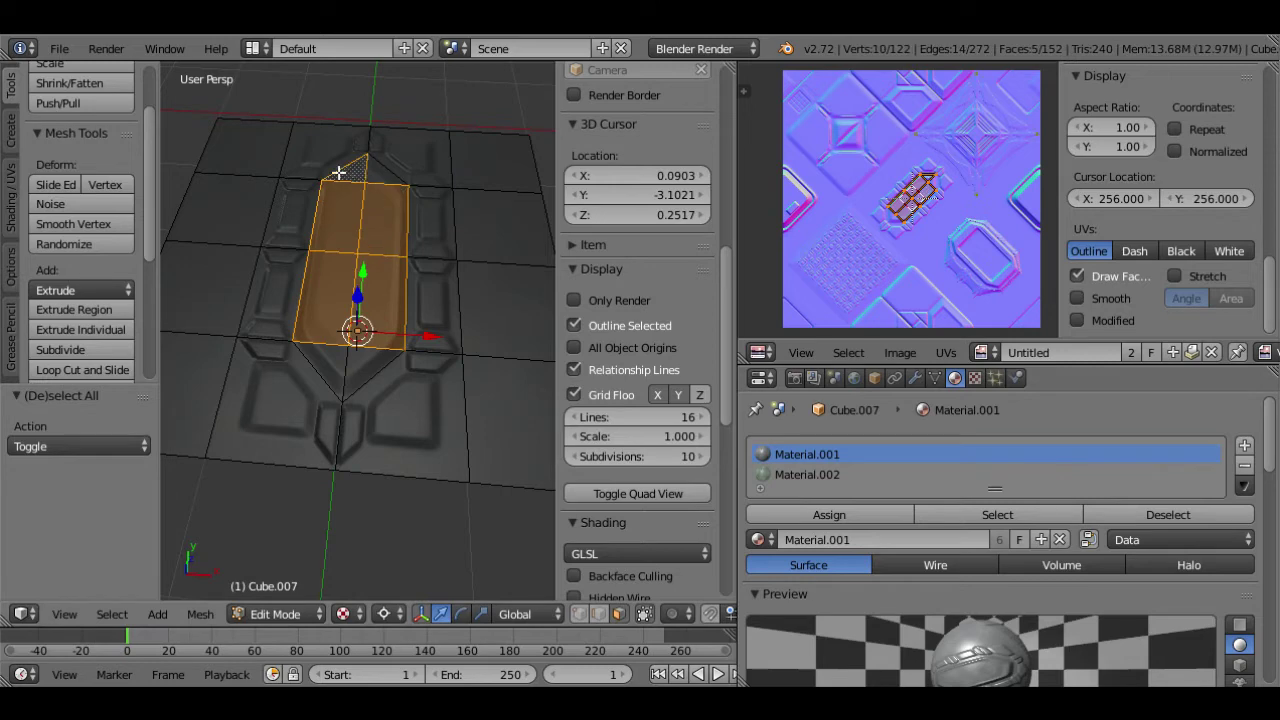
{"action": "left_click", "coordinate": [807, 474]}
{"action": "key", "text": "Tab"}
{"action": "key", "text": "Tab"}
{"action": "right_click", "coordinate": [371, 373]}
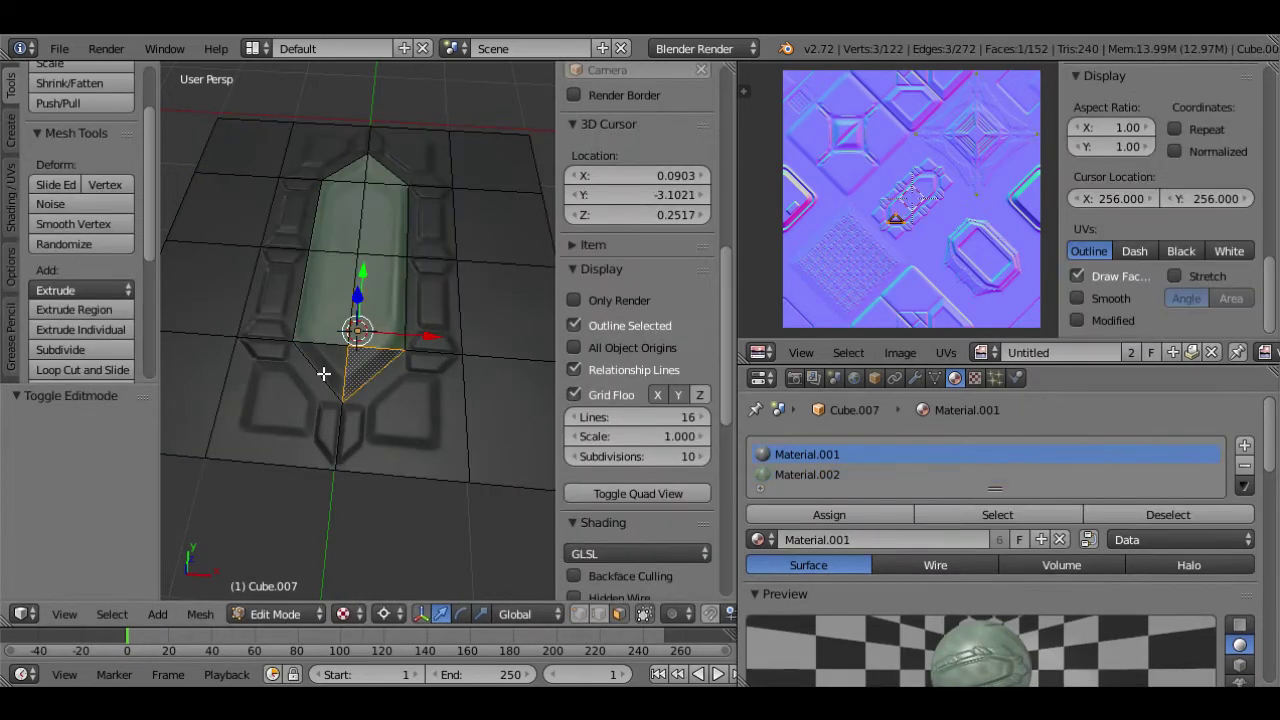
{"action": "right_click", "coordinate": [318, 376], "text": "shift"}
{"action": "right_click", "coordinate": [326, 358], "text": "shift"}
{"action": "key", "text": "ctrl+z"}
{"action": "key", "text": "ctrl+z"}
{"action": "key", "text": "ctrl+z"}
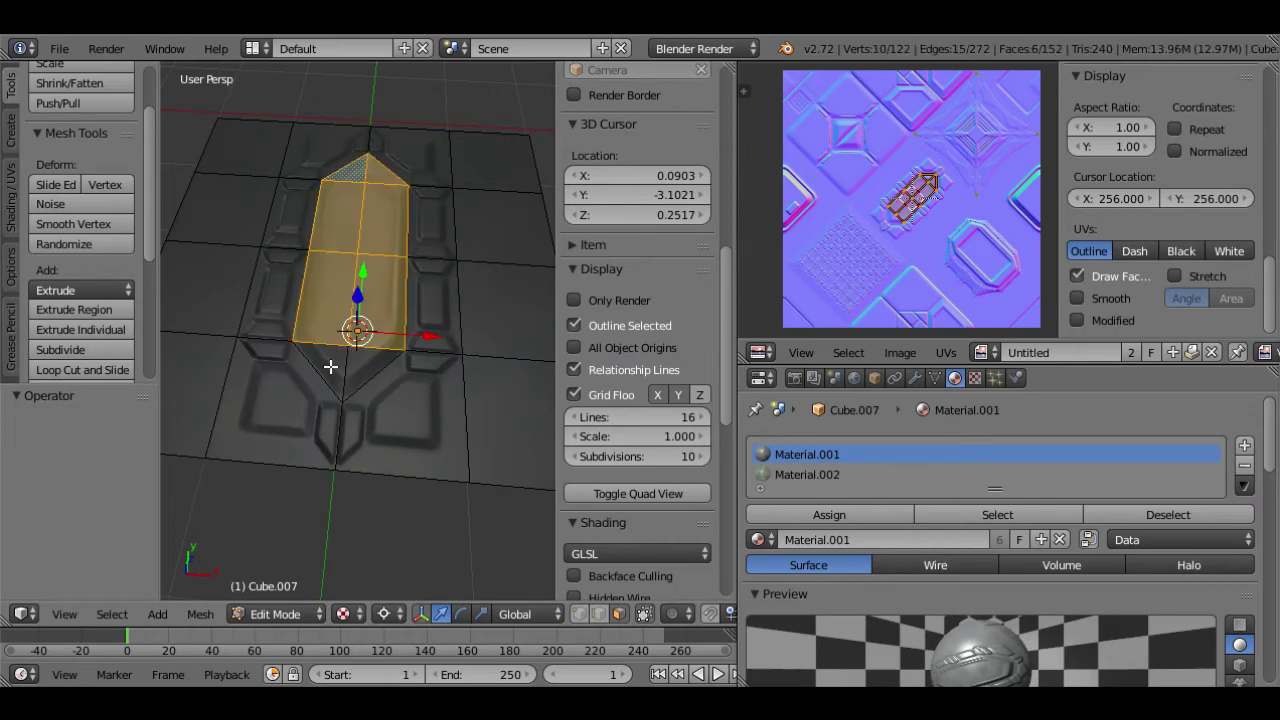
- Assign Material.002 to the two triangular faces at the near end of the cube's top frame
{"action": "key", "text": "a"}
{"action": "right_click", "coordinate": [358, 366]}
{"action": "left_click", "coordinate": [810, 477]}
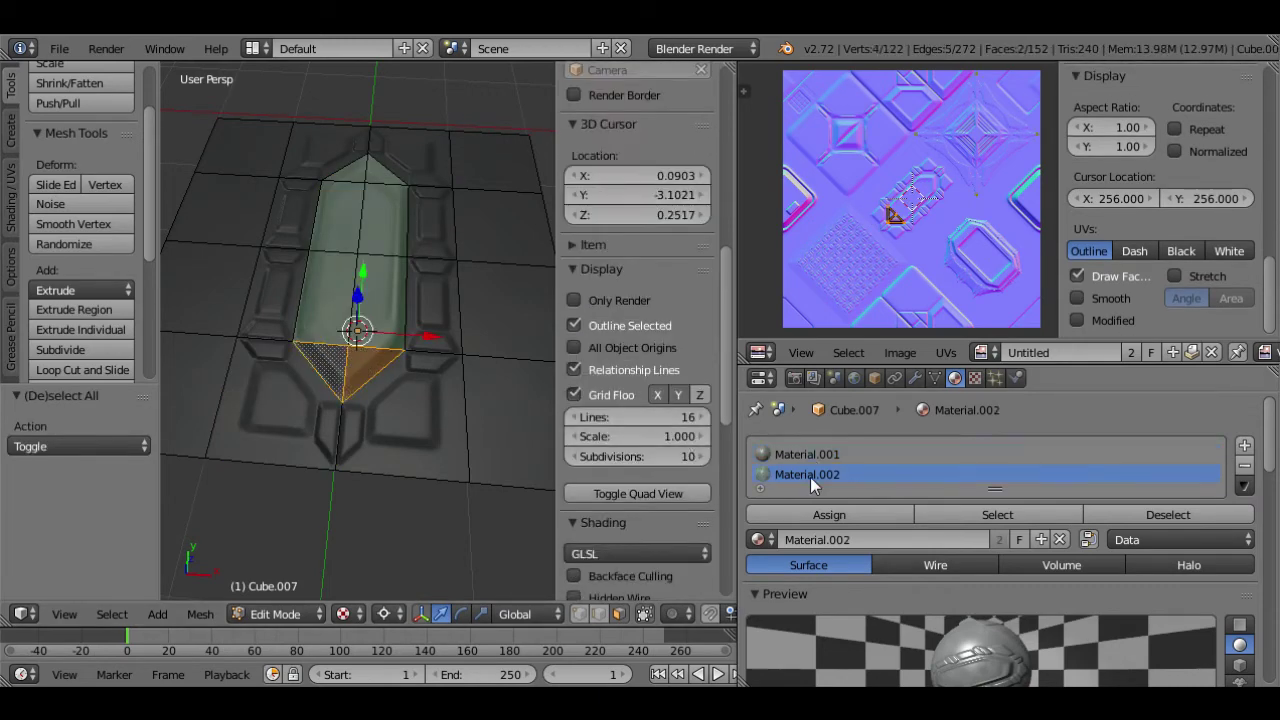
{"action": "left_click", "coordinate": [829, 514]}
{"action": "key", "text": "Tab"}
{"action": "middle_click_drag", "start_coordinate": [400, 334], "coordinate": [280, 313]}
- Select all eight faces inside the top frame and extrude them outward by 0.025
{"action": "key", "text": "Tab"}
{"action": "right_click", "coordinate": [383, 271], "text": "shift"}
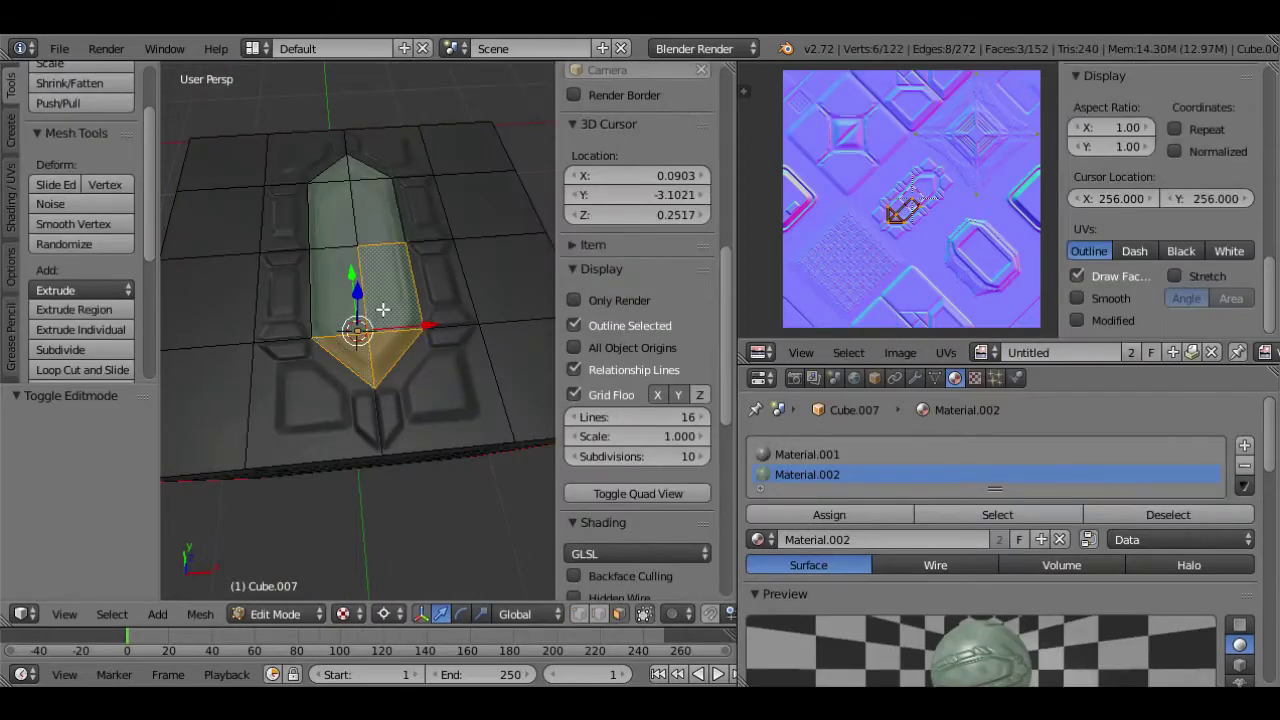
{"action": "right_click", "coordinate": [337, 257], "text": "shift"}
{"action": "right_click", "coordinate": [335, 220], "text": "shift"}
{"action": "right_click", "coordinate": [374, 197], "text": "shift"}
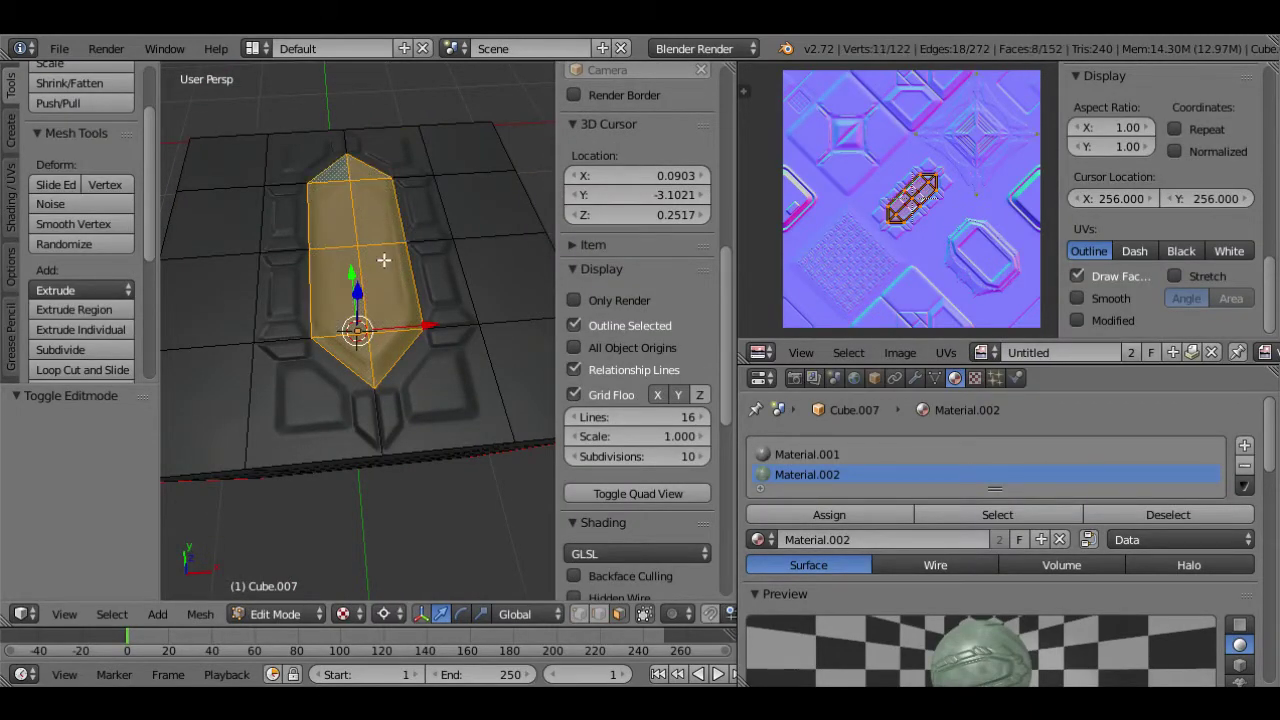
{"action": "type", "text": "e.2"}
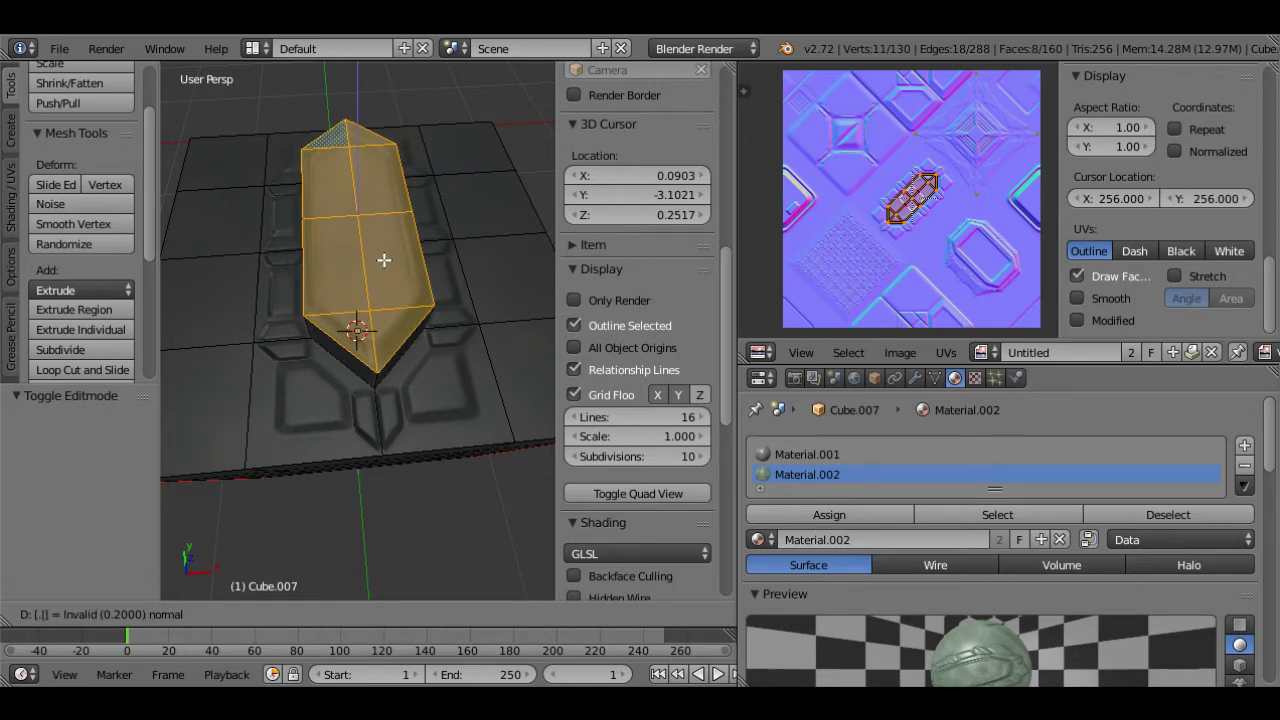
{"action": "type", "text": "025"}
{"action": "key", "text": "Return"}
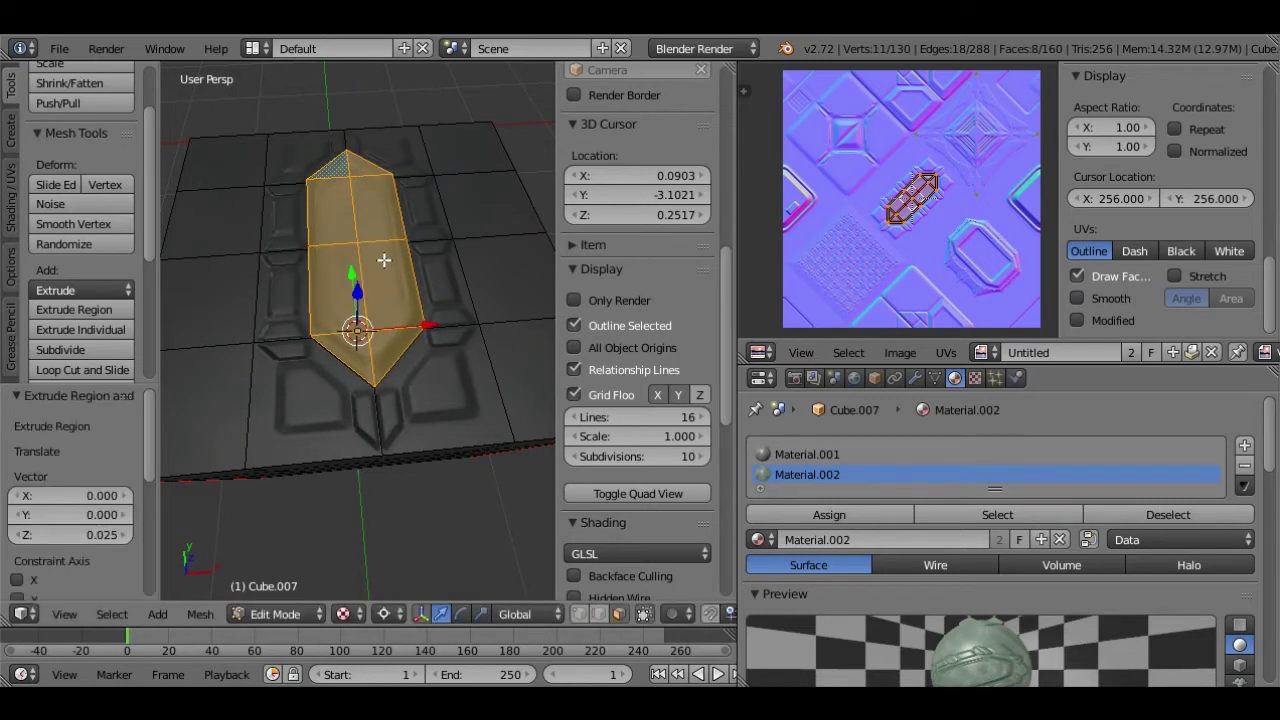
{"action": "type", "text": "s/.95"}
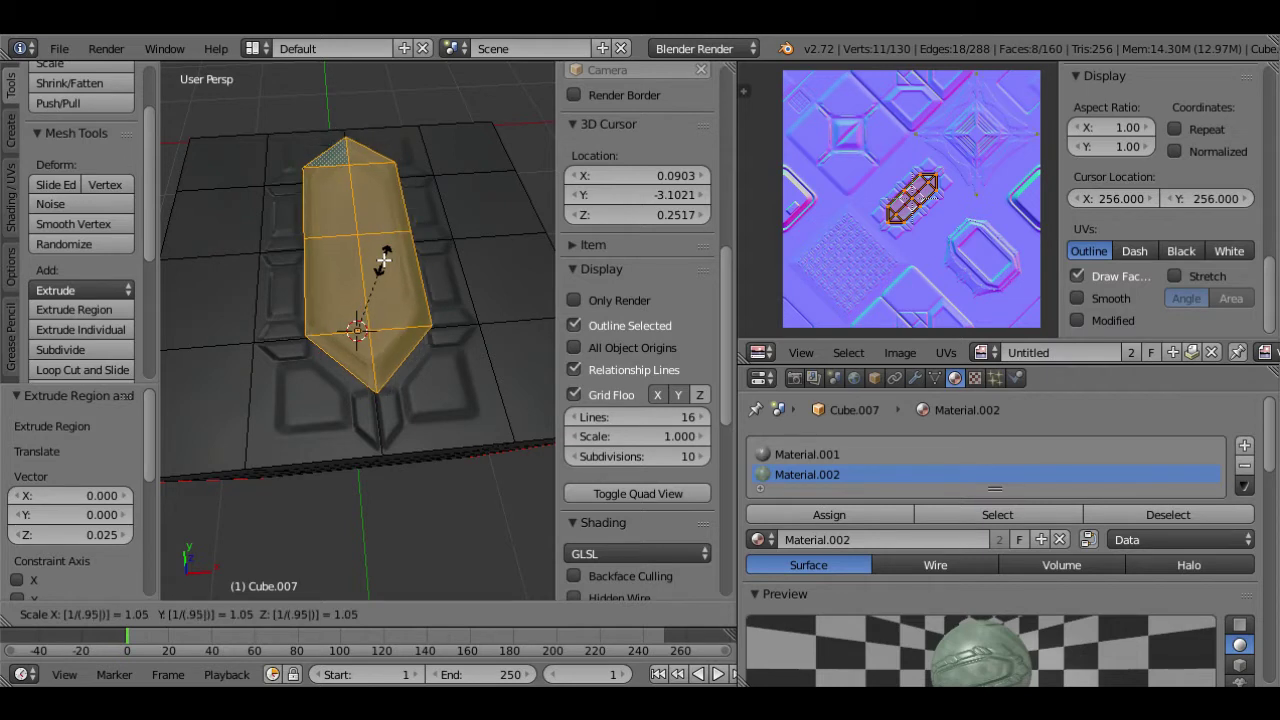
{"action": "key", "text": "shift+z"}
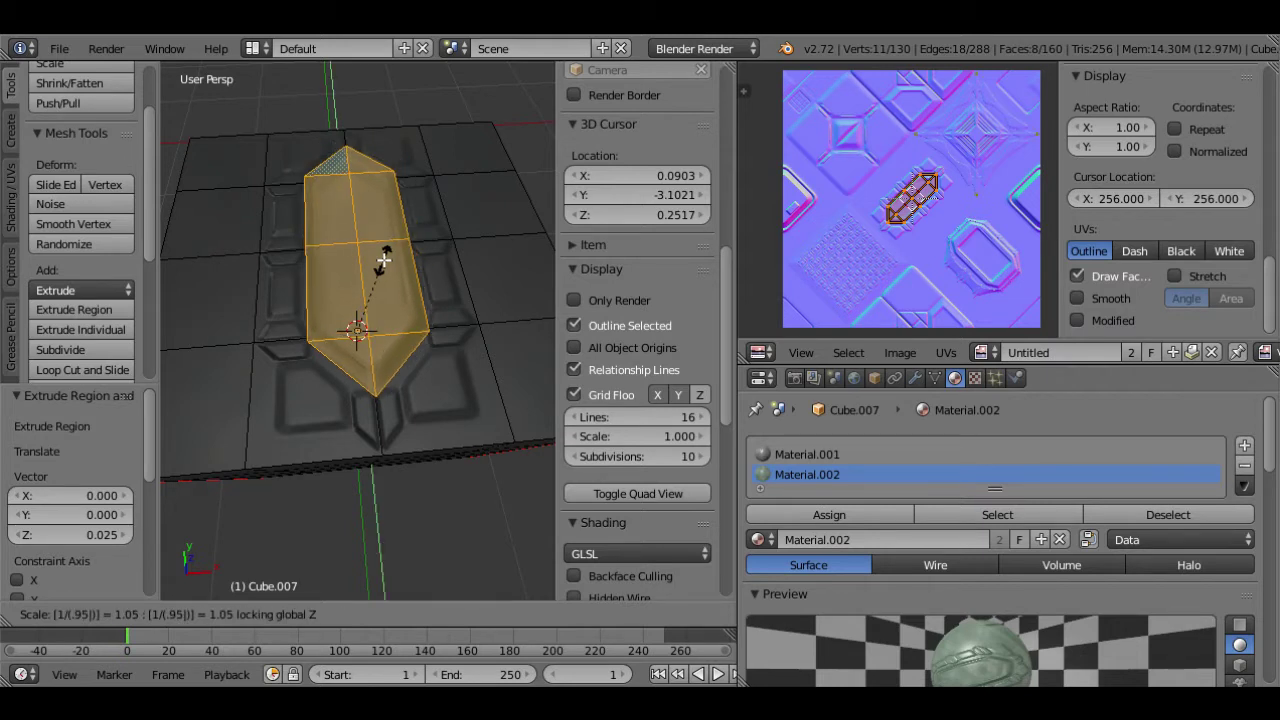
{"action": "key", "text": "Return"}
- Scale the extruded top window faces to 0.9 with the global Z axis locked
{"action": "key", "text": "s"}
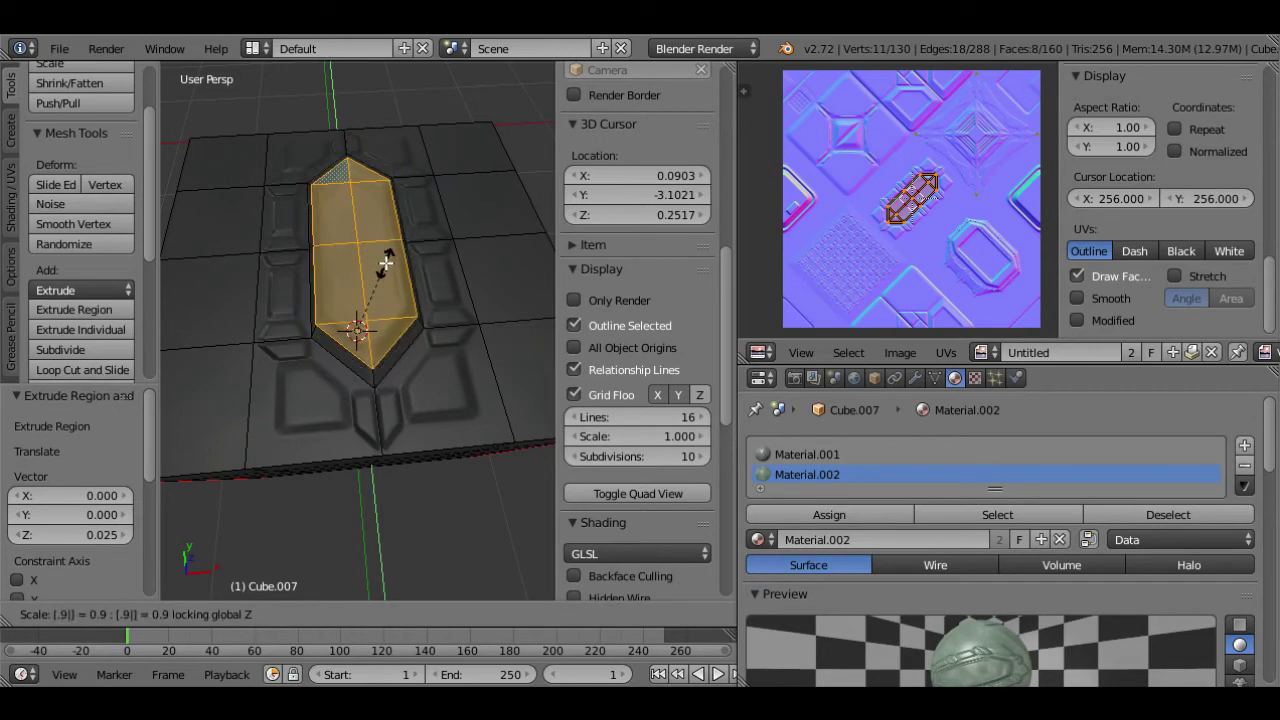
{"action": "key", "text": "Return"}
{"action": "key", "text": "Tab"}
{"action": "mouse_move", "coordinate": [393, 273]}
{"action": "middle_mouse_down"}
{"action": "mouse_move", "coordinate": [441, 263]}
{"action": "mouse_move", "coordinate": [257, 226]}
{"action": "mouse_move", "coordinate": [530, 241]}
{"action": "mouse_move", "coordinate": [500, 200]}
{"action": "mouse_move", "coordinate": [514, 220]}
{"action": "middle_mouse_up"}
{"action": "key", "text": "Tab"}
{"action": "key", "text": "Tab"}
{"action": "middle_click_drag", "start_coordinate": [381, 220], "coordinate": [404, 256]}
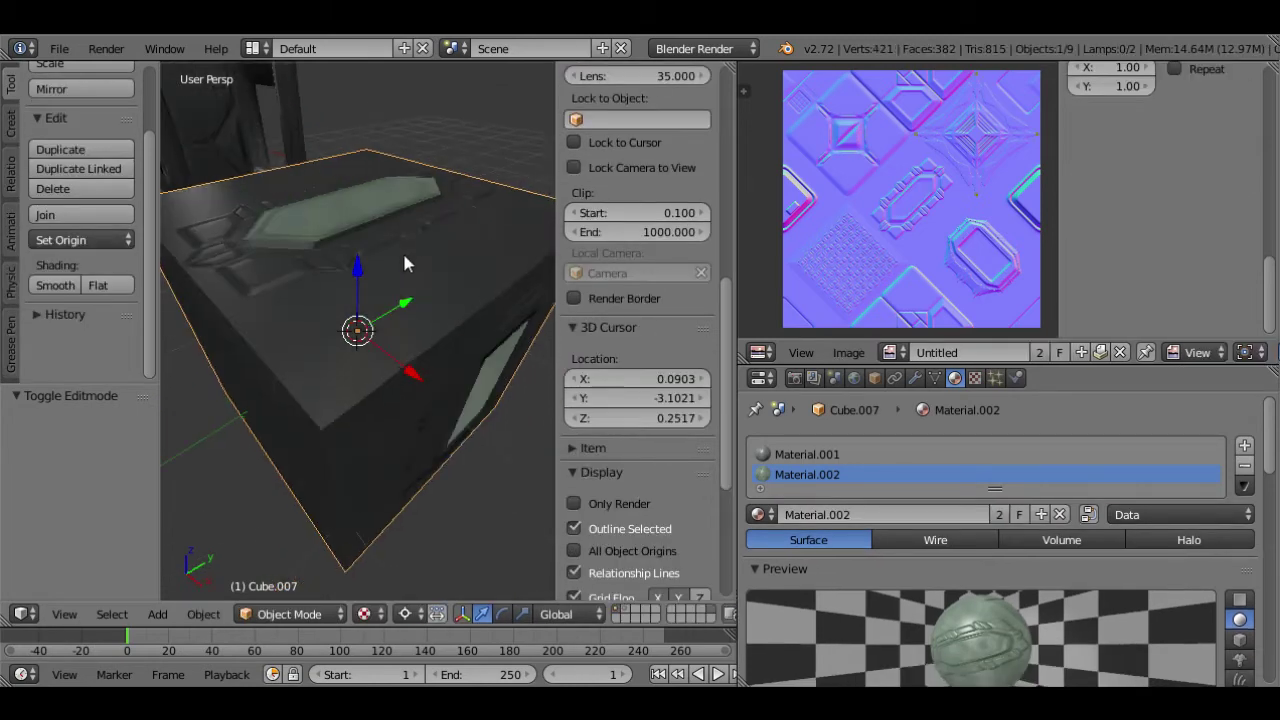
- Select the narrow ring of side faces around the raised top window and assign Material.002 to it
{"action": "key", "text": "Tab"}
{"action": "key", "text": "a"}
{"action": "right_click", "coordinate": [311, 246], "text": "alt"}
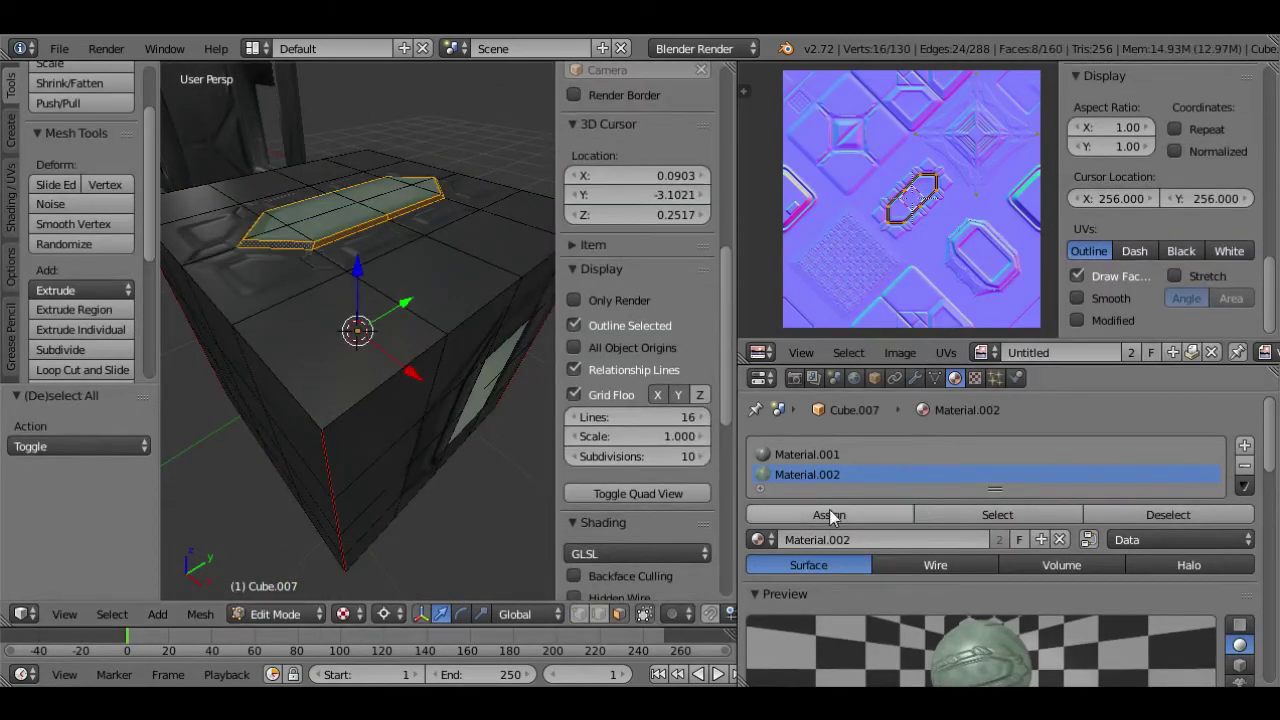
{"action": "left_click", "coordinate": [829, 515]}
{"action": "key", "text": "Tab"}
{"action": "middle_click_drag", "start_coordinate": [450, 330], "coordinate": [300, 316]}
- Apply smooth shading to all faces of the cube
{"action": "key", "text": "Tab"}
{"action": "key", "text": "a"}
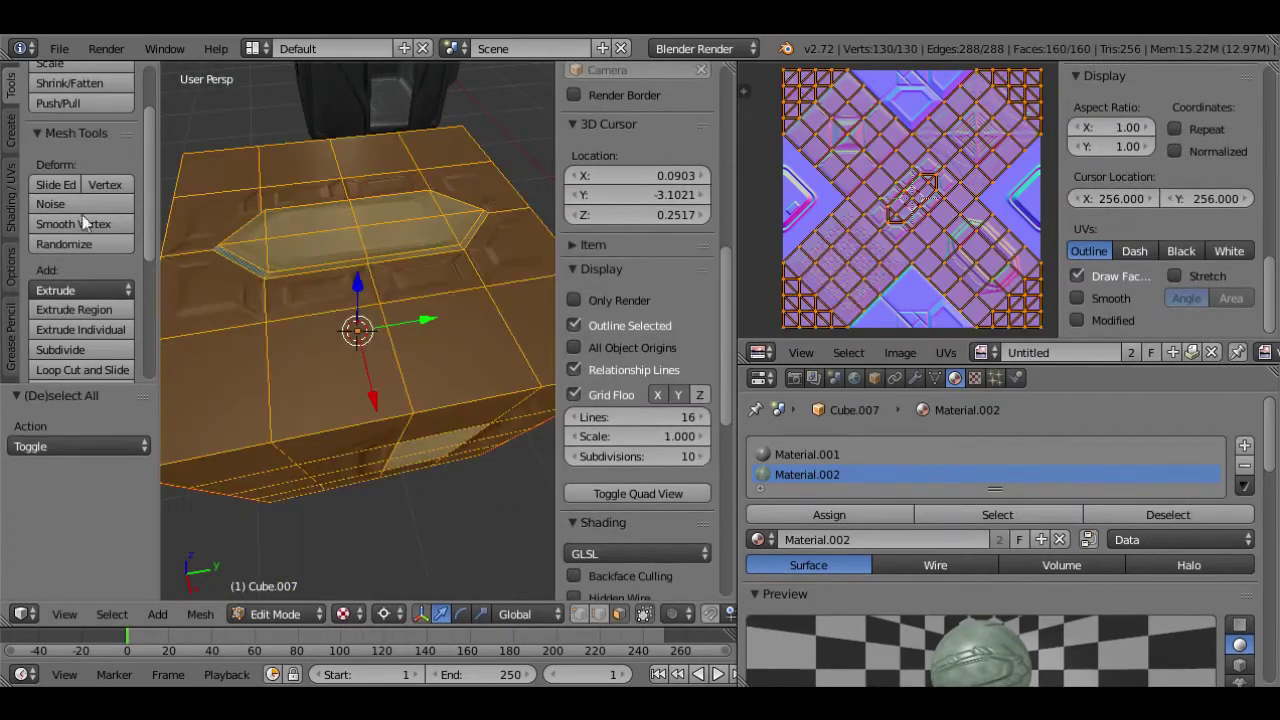
{"action": "scroll", "coordinate": [22, 110], "scroll_direction": "up", "scroll_amount": 3}
{"action": "scroll", "coordinate": [22, 110], "scroll_direction": "down", "scroll_amount": 4}
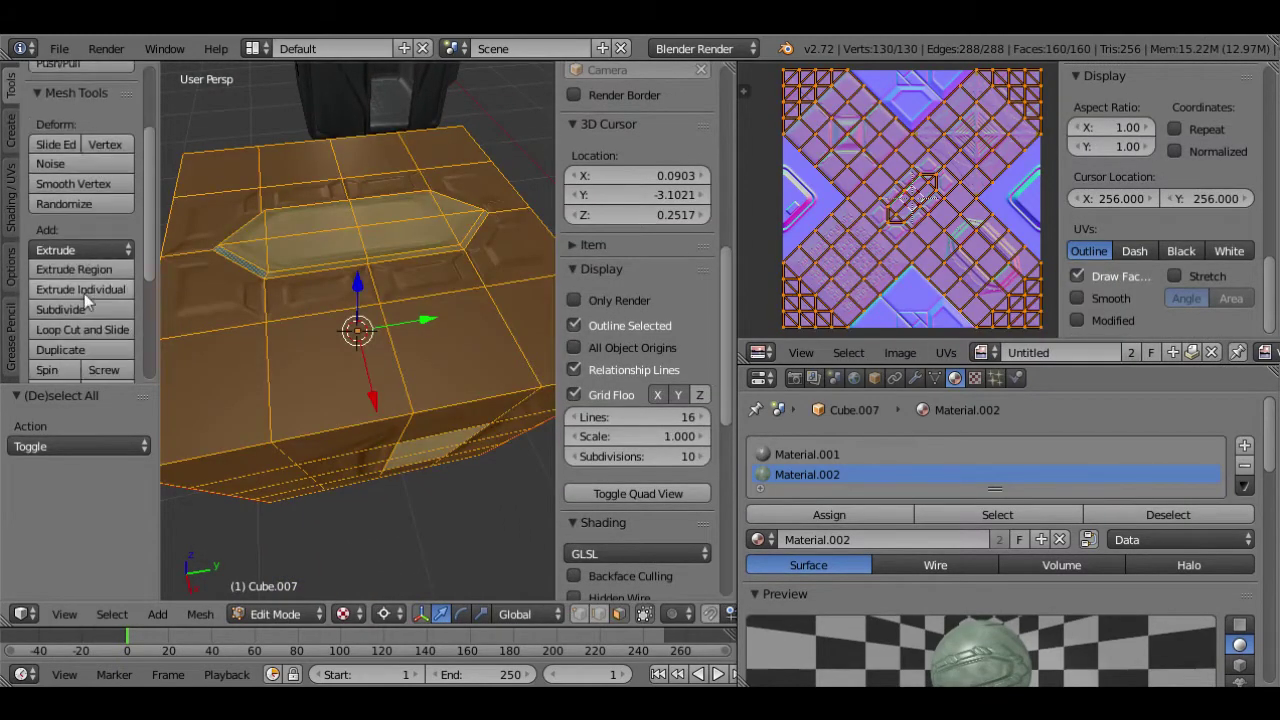
{"action": "left_click", "coordinate": [12, 205]}
{"action": "left_click", "coordinate": [52, 127]}
{"action": "key", "text": "Tab"}
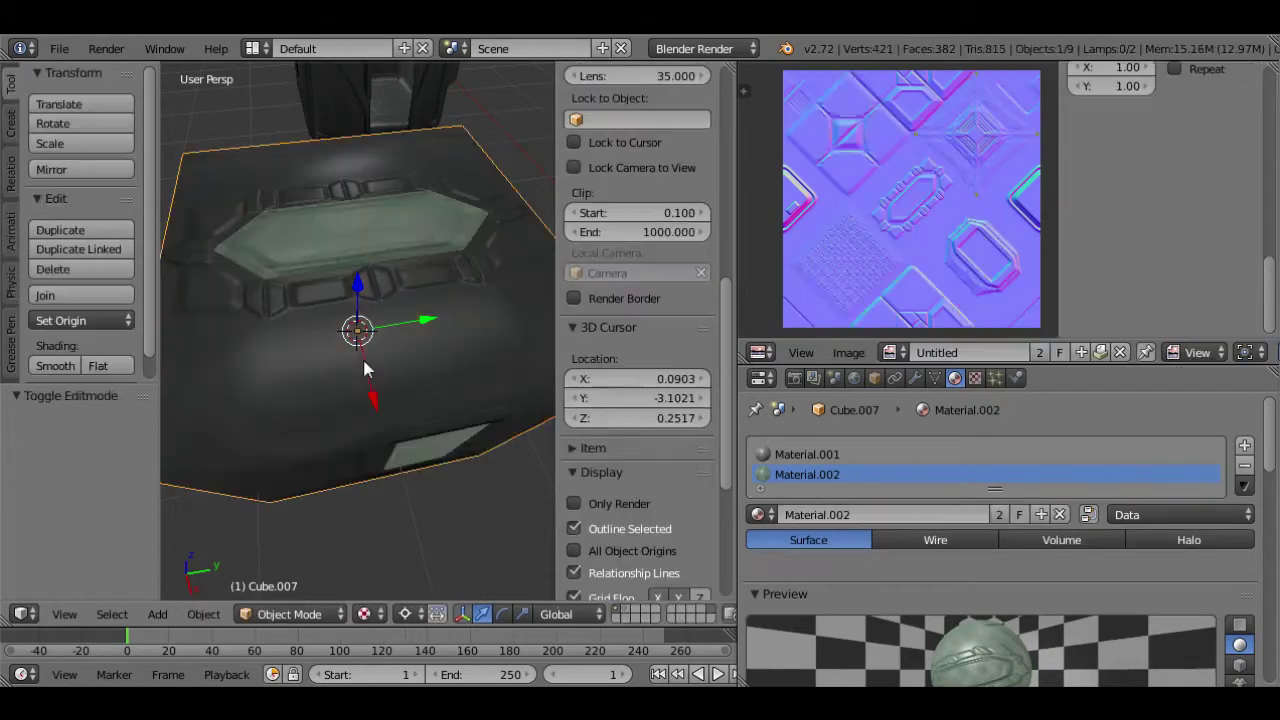
{"action": "middle_click_drag", "start_coordinate": [420, 360], "coordinate": [435, 398]}
- Select the two window faces inside the side wall's frame and extrude them outward by 0.025
{"action": "key", "text": "Tab"}
{"action": "scroll", "coordinate": [435, 398], "scroll_direction": "up", "scroll_amount": 3}
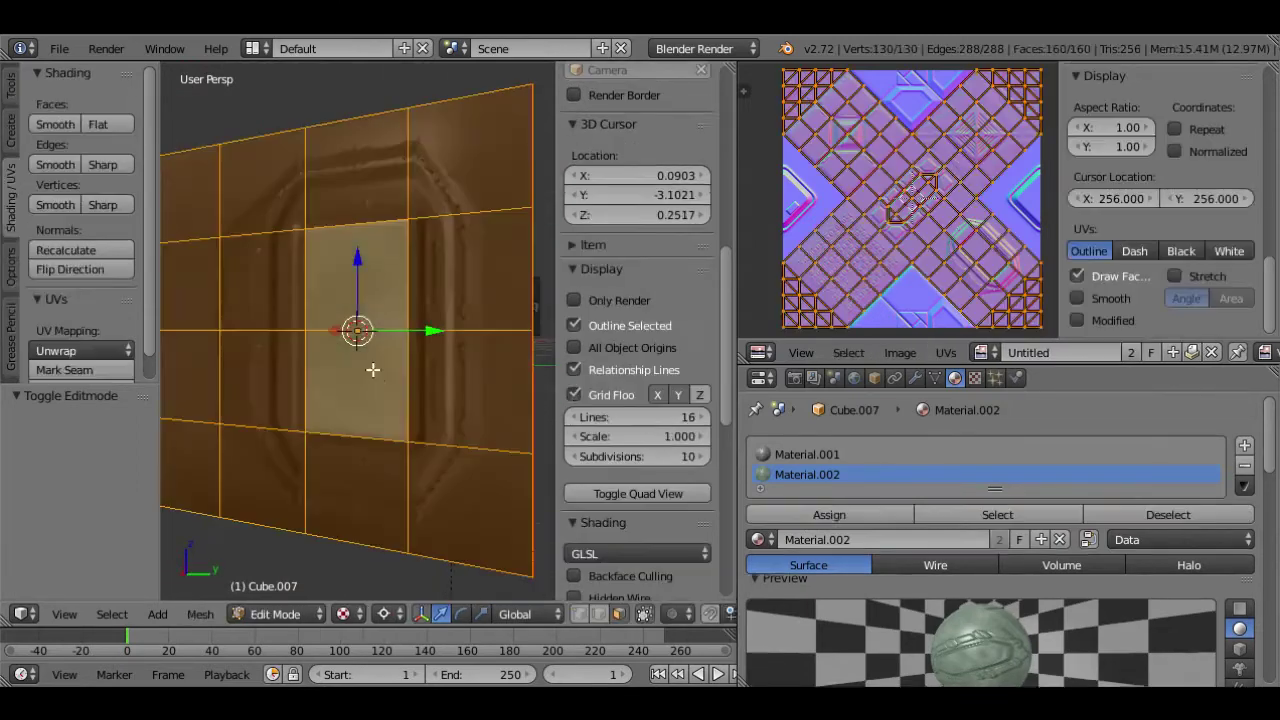
{"action": "right_click", "coordinate": [360, 305]}
{"action": "type", "text": ".025"}
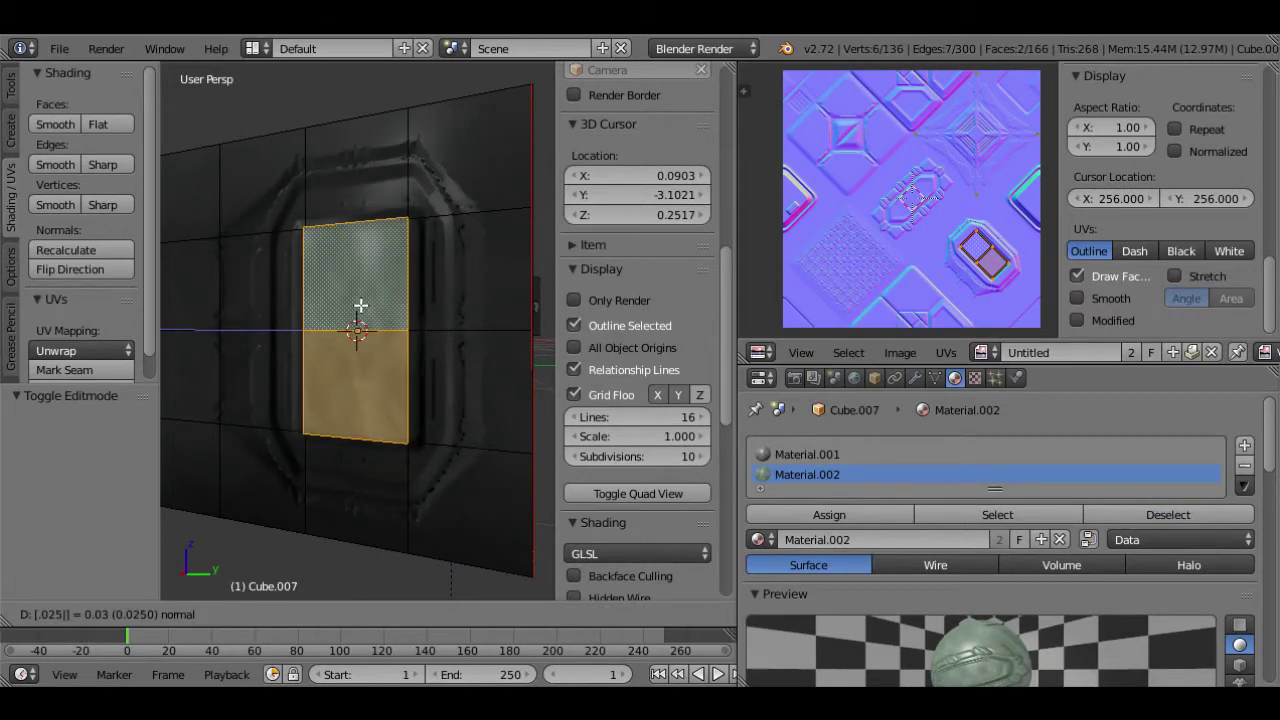
{"action": "key", "text": "Return"}
- Try to scale the extruded side window faces to 0.95 around the 3D cursor
{"action": "type", "text": "s.95"}
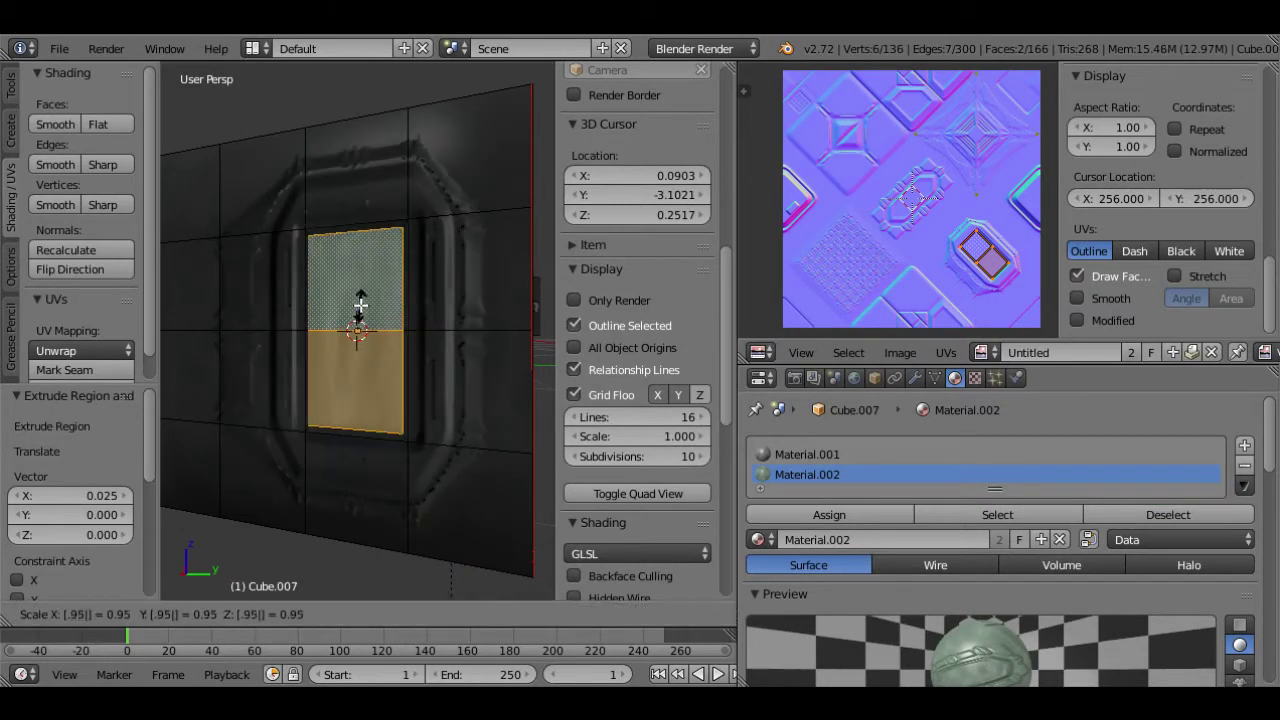
{"action": "key", "text": "Return"}
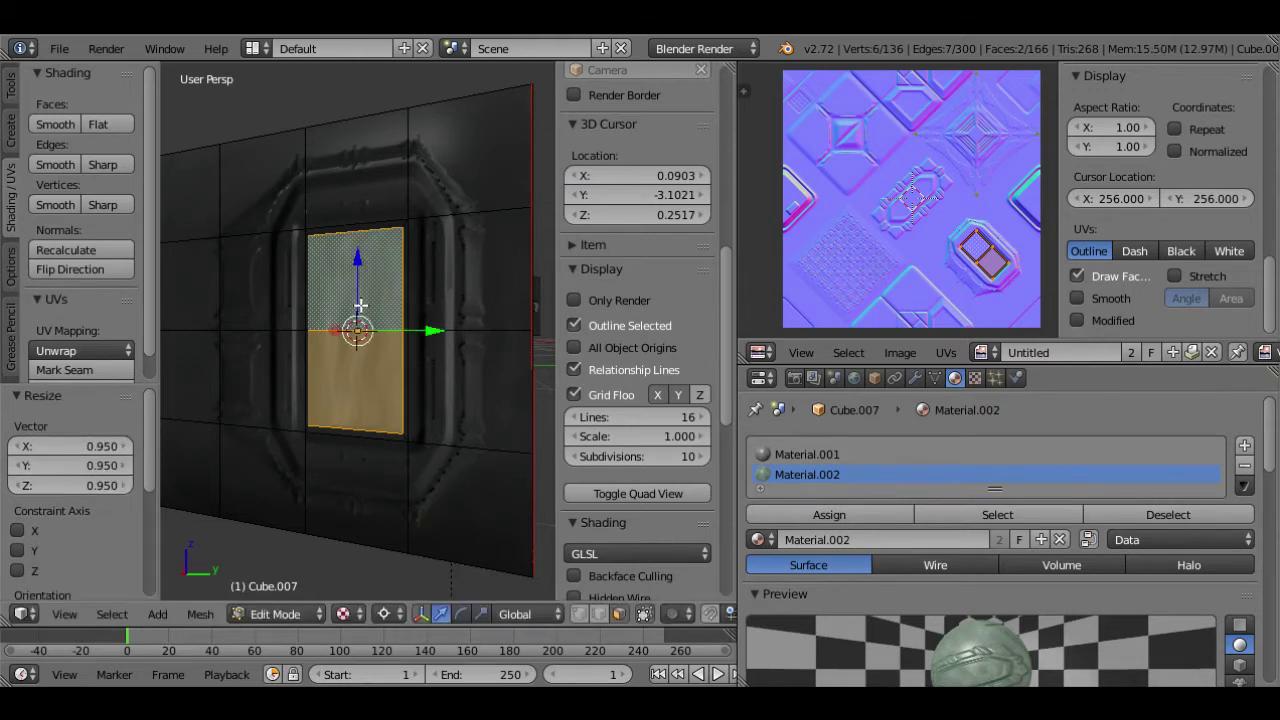
{"action": "key", "text": "ctrl+z"}
- Change the pivot point to Bounding Box Center and scale the extruded side window faces down slightly
{"action": "left_click", "coordinate": [385, 614]}
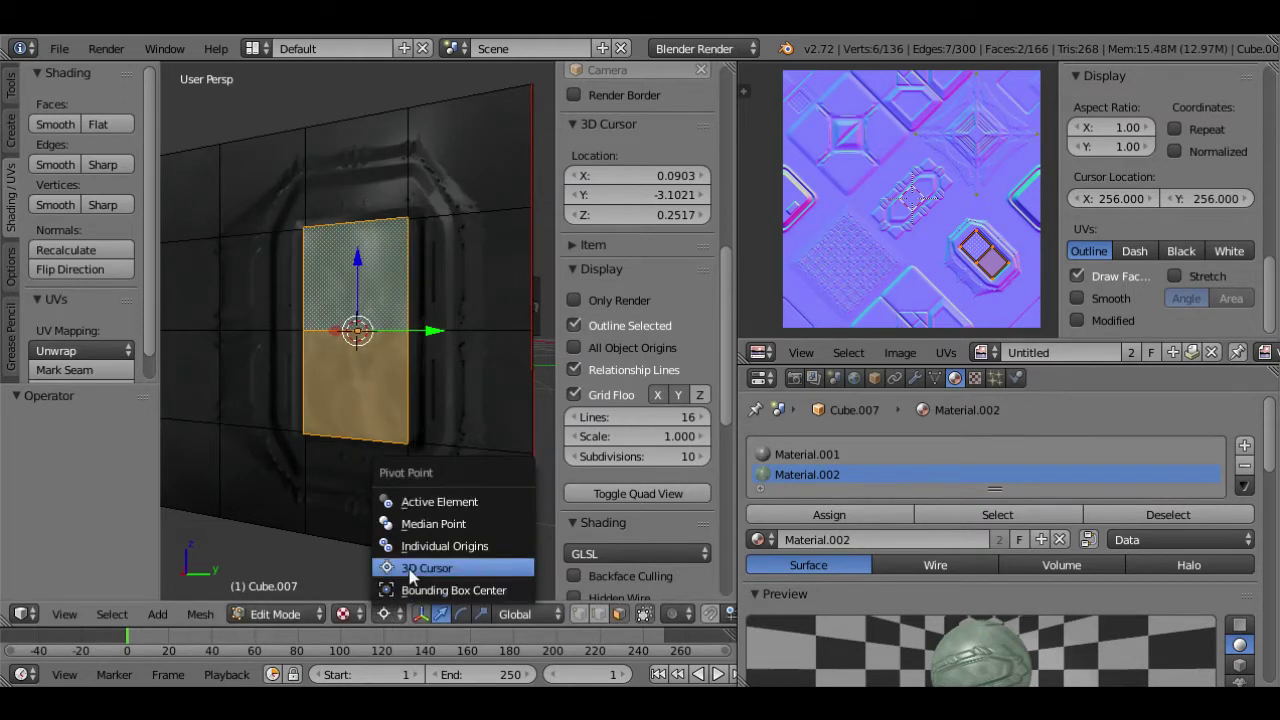
{"action": "left_click", "coordinate": [425, 590]}
{"action": "key", "text": "s"}
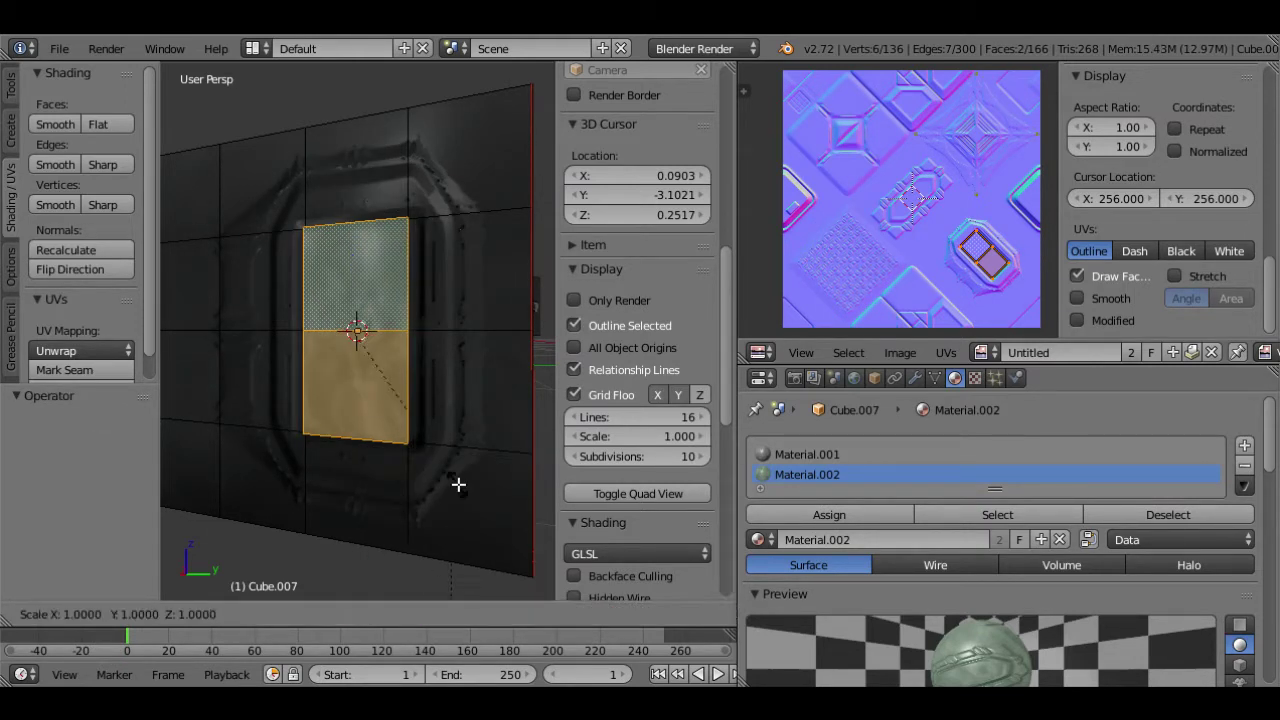
{"action": "key", "text": "Return"}
{"action": "key", "text": "Tab"}
{"action": "key", "text": "Tab"}
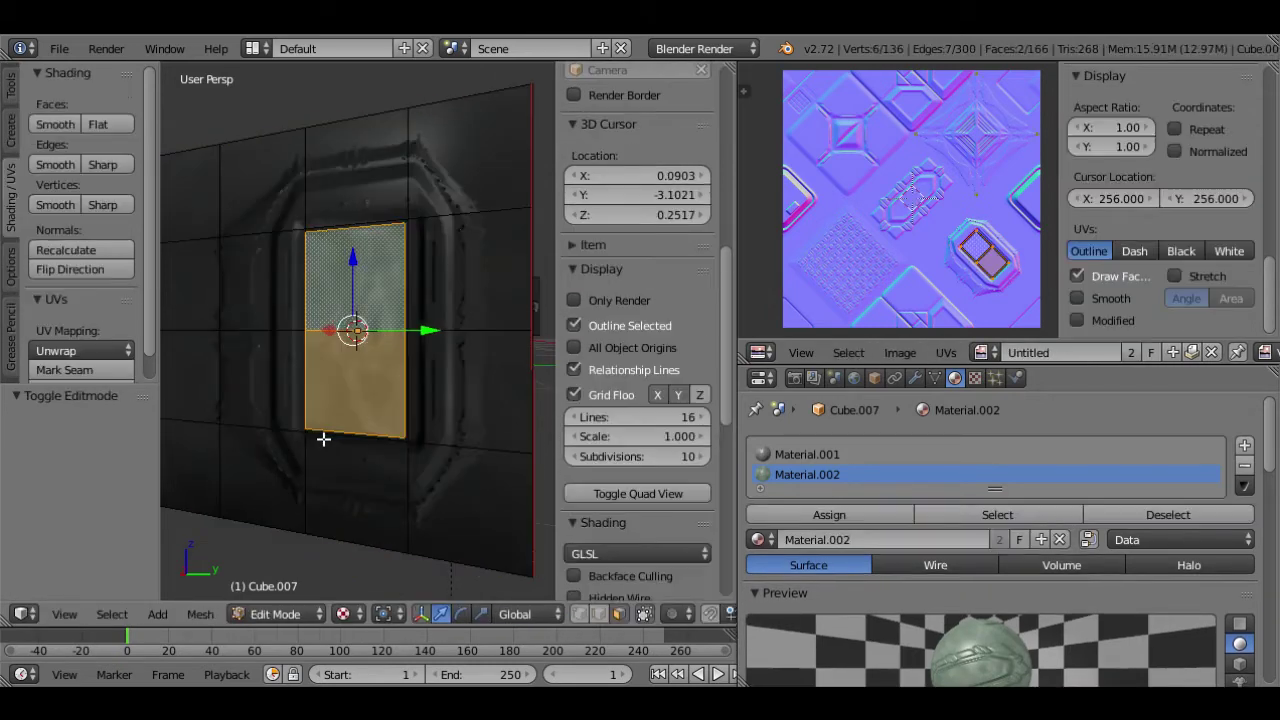
{"action": "key", "text": "Tab"}
{"action": "middle_click_drag", "start_coordinate": [323, 438], "coordinate": [357, 483]}
{"action": "key", "text": "Tab"}
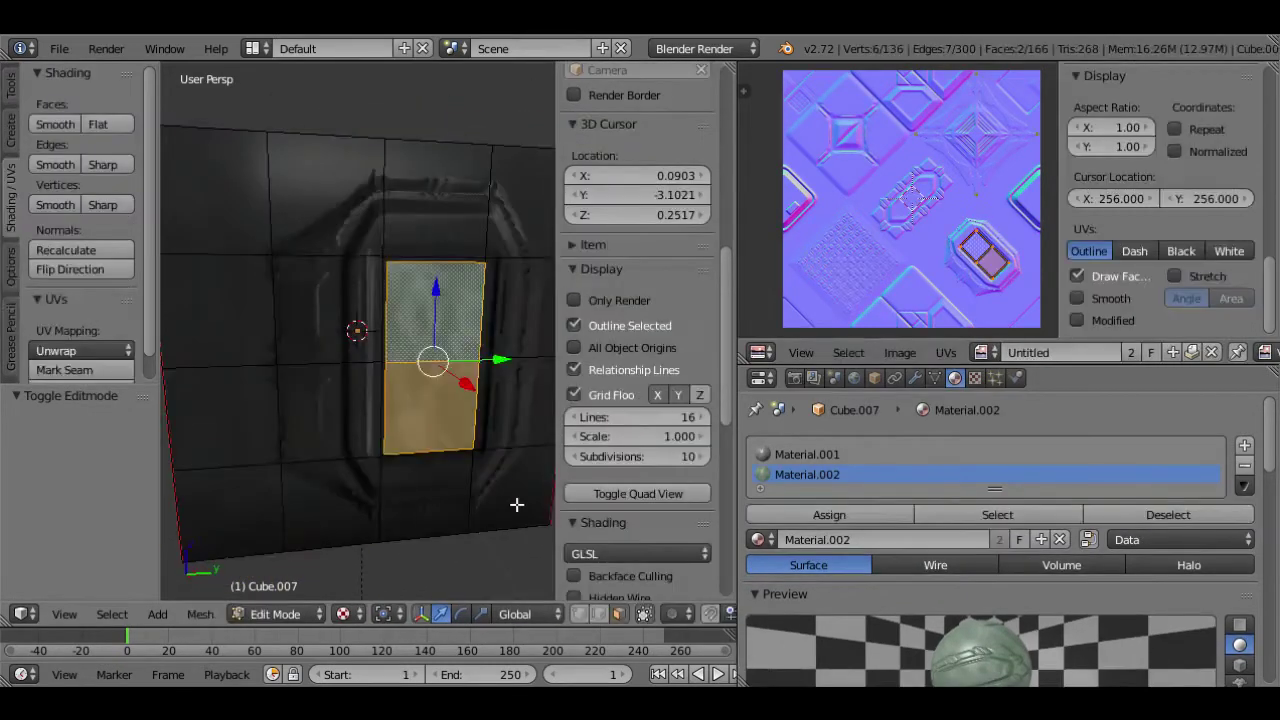
- Select the ring of narrow faces around the raised side window and assign Material.002 to it
{"action": "key", "text": "a"}
{"action": "right_click", "coordinate": [480, 257], "text": "alt"}
{"action": "key", "text": "a"}
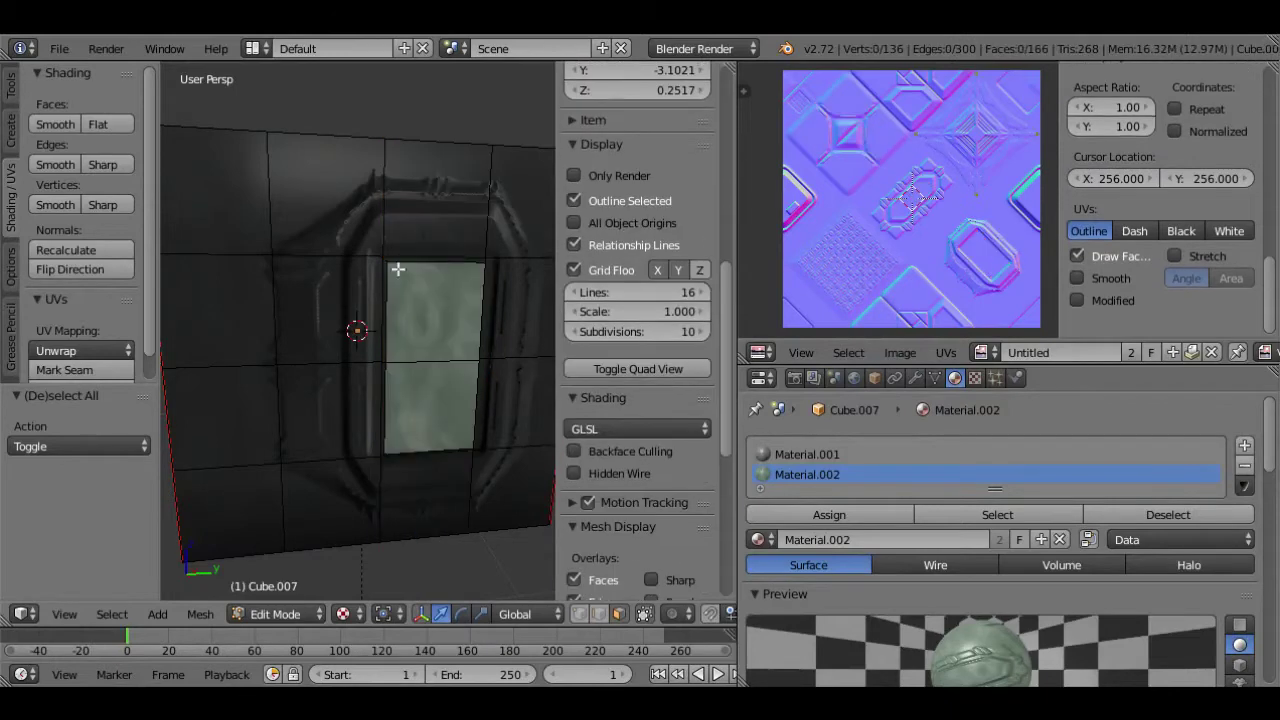
{"action": "right_click", "coordinate": [386, 260]}
{"action": "left_click", "coordinate": [825, 513]}
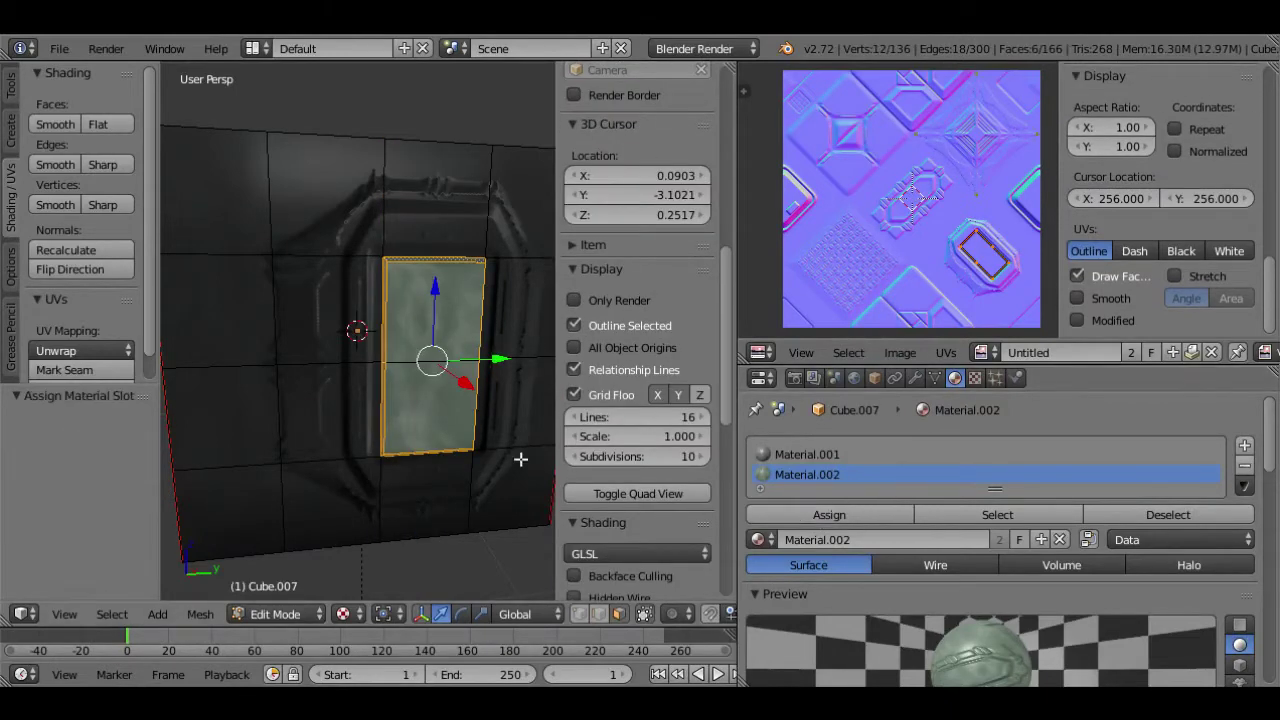
{"action": "key", "text": "Tab"}
{"action": "middle_click_drag", "start_coordinate": [449, 417], "coordinate": [469, 394]}
- Select the lower eight faces of the wall with the diamond relief and extrude them outward by 0.05
{"action": "key", "text": "Tab"}
{"action": "middle_click_drag", "start_coordinate": [383, 445], "coordinate": [366, 386]}
{"action": "key", "text": "a"}
{"action": "right_click", "coordinate": [488, 480]}
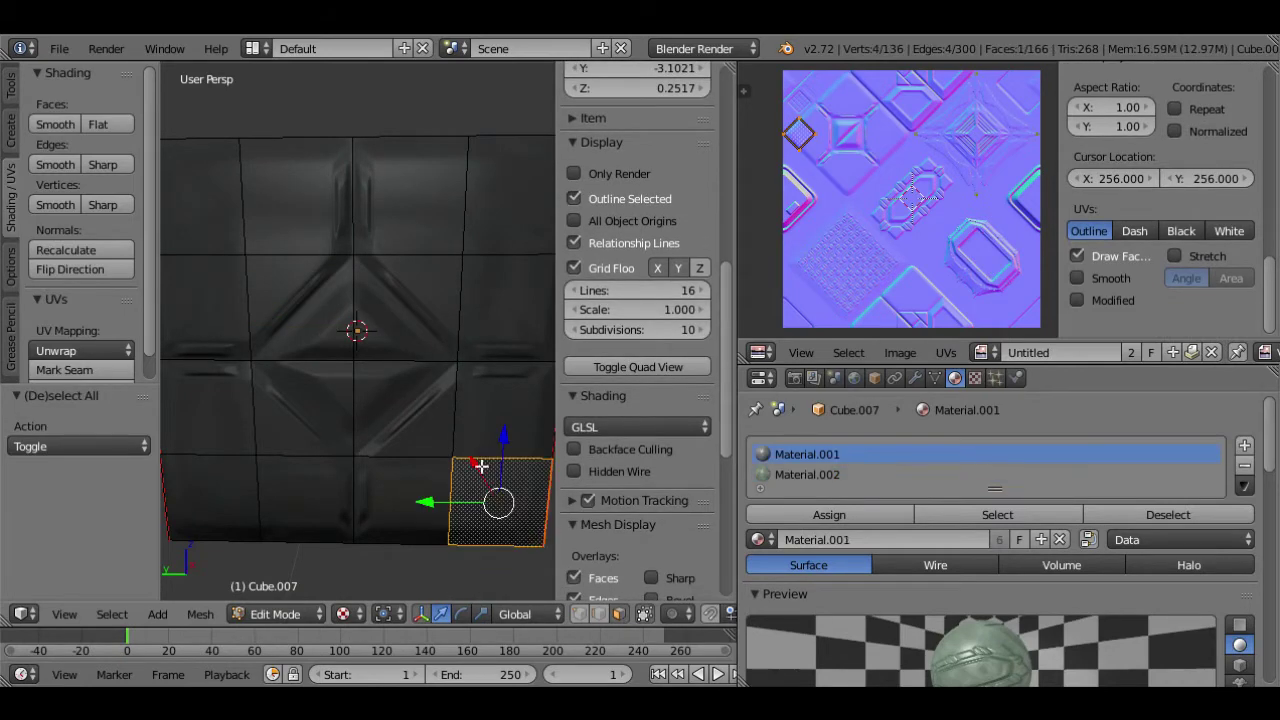
{"action": "right_click", "coordinate": [488, 420], "text": "shift"}
{"action": "right_click", "coordinate": [410, 422], "text": "shift"}
{"action": "right_click", "coordinate": [396, 484], "text": "shift"}
{"action": "right_click", "coordinate": [312, 487], "text": "shift"}
{"action": "right_click", "coordinate": [300, 410], "text": "shift"}
{"action": "right_click", "coordinate": [206, 420], "text": "shift"}
{"action": "right_click", "coordinate": [216, 483], "text": "shift"}
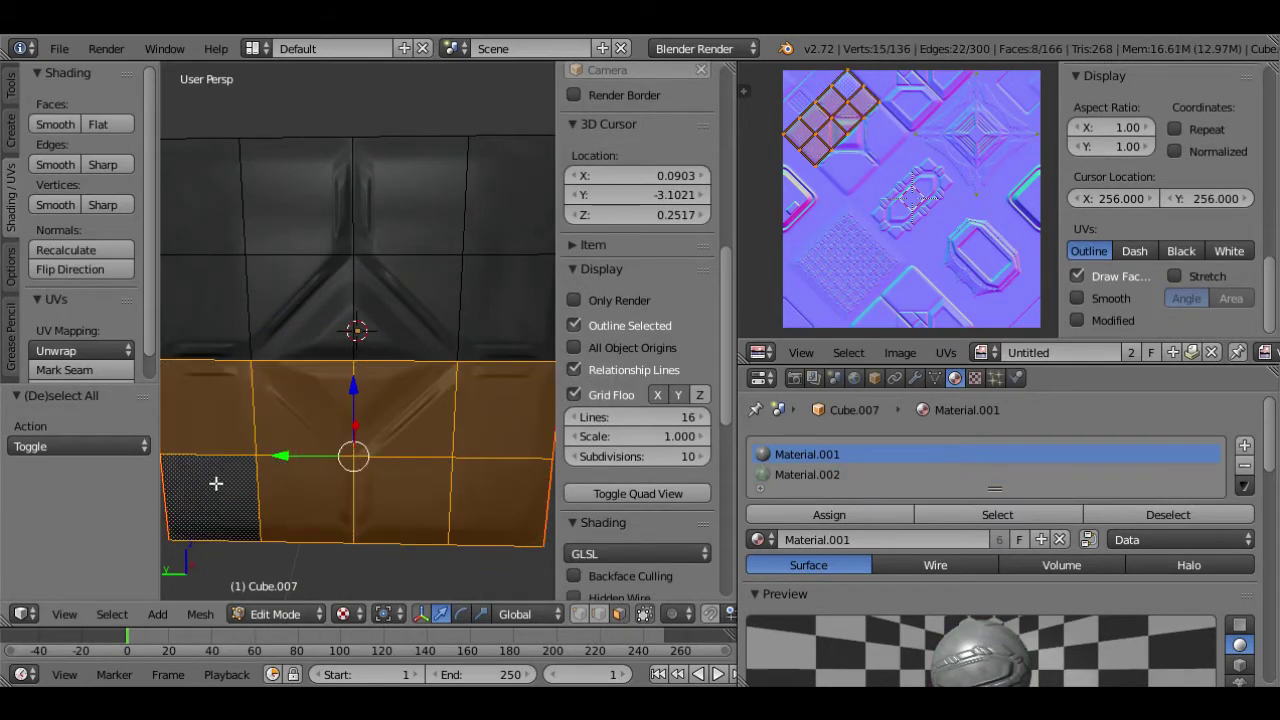
{"action": "left_click", "coordinate": [12, 88]}
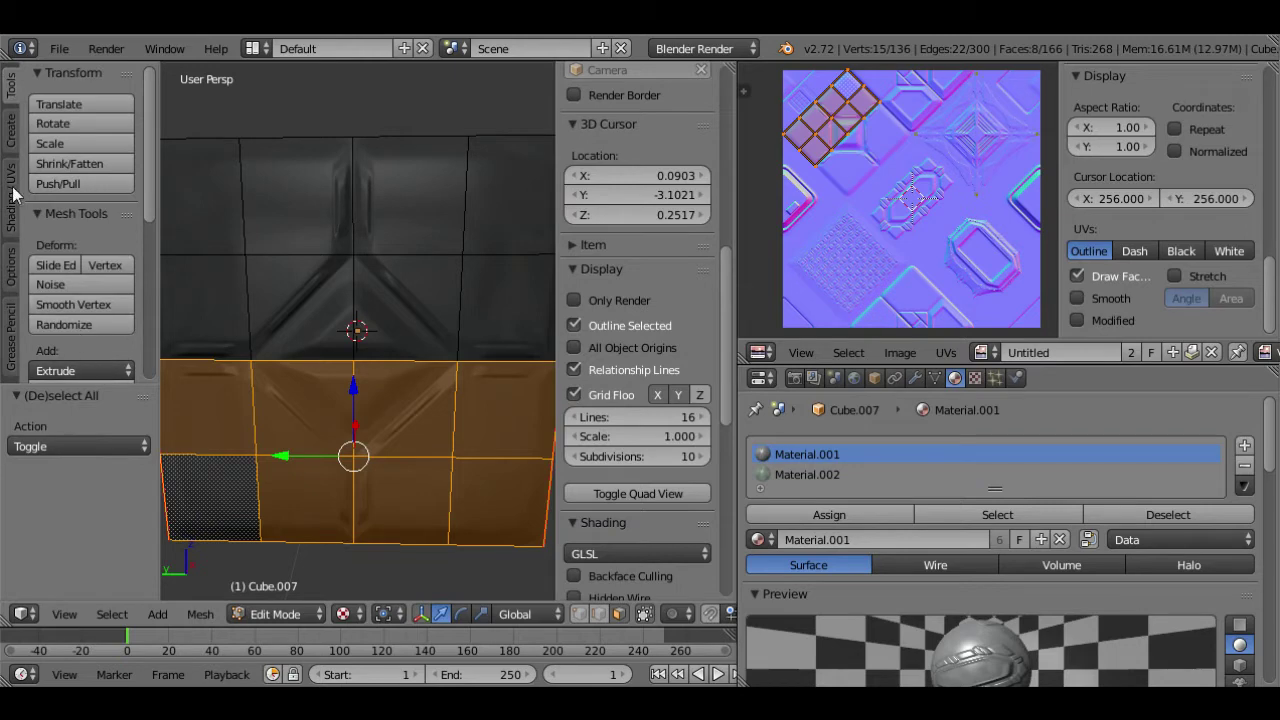
{"action": "type", "text": "e.05"}
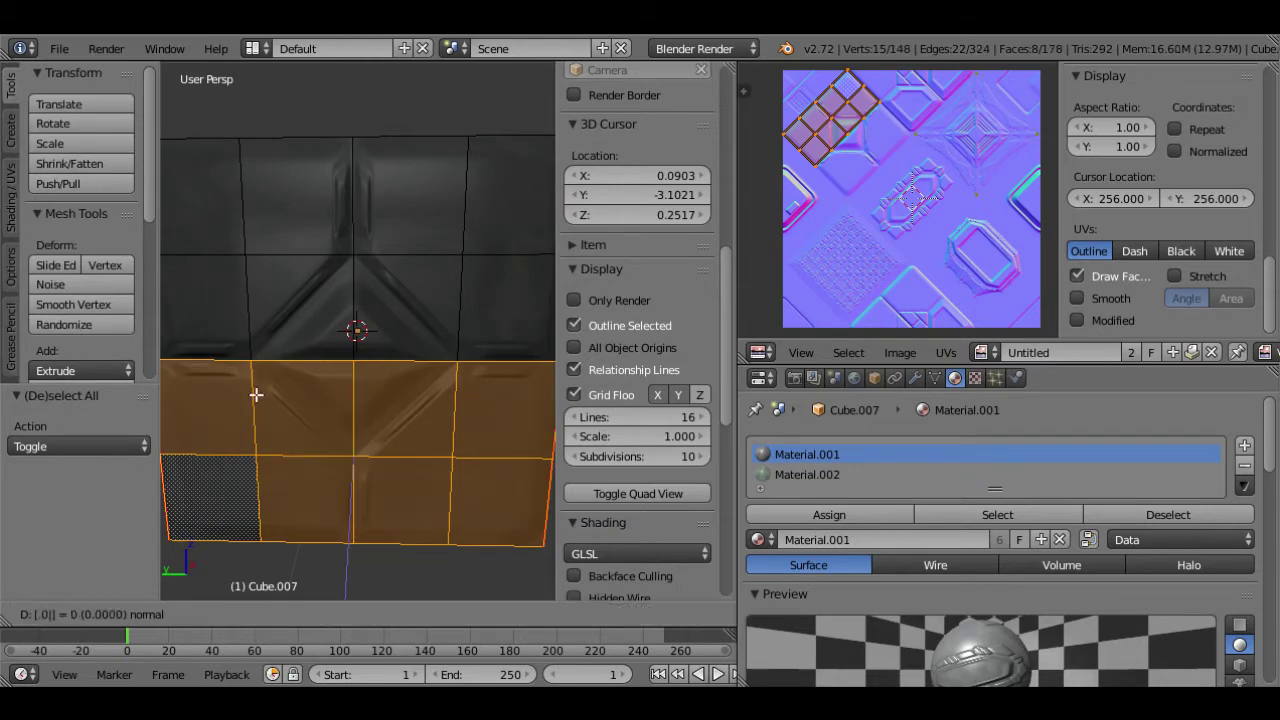
{"action": "key", "text": "Return"}
- Select the upper eight faces of the diamond-relief wall and extrude them outward by 0.05
{"action": "key", "text": "a"}
{"action": "right_click", "coordinate": [520, 286]}
{"action": "right_click", "coordinate": [400, 308], "text": "shift"}
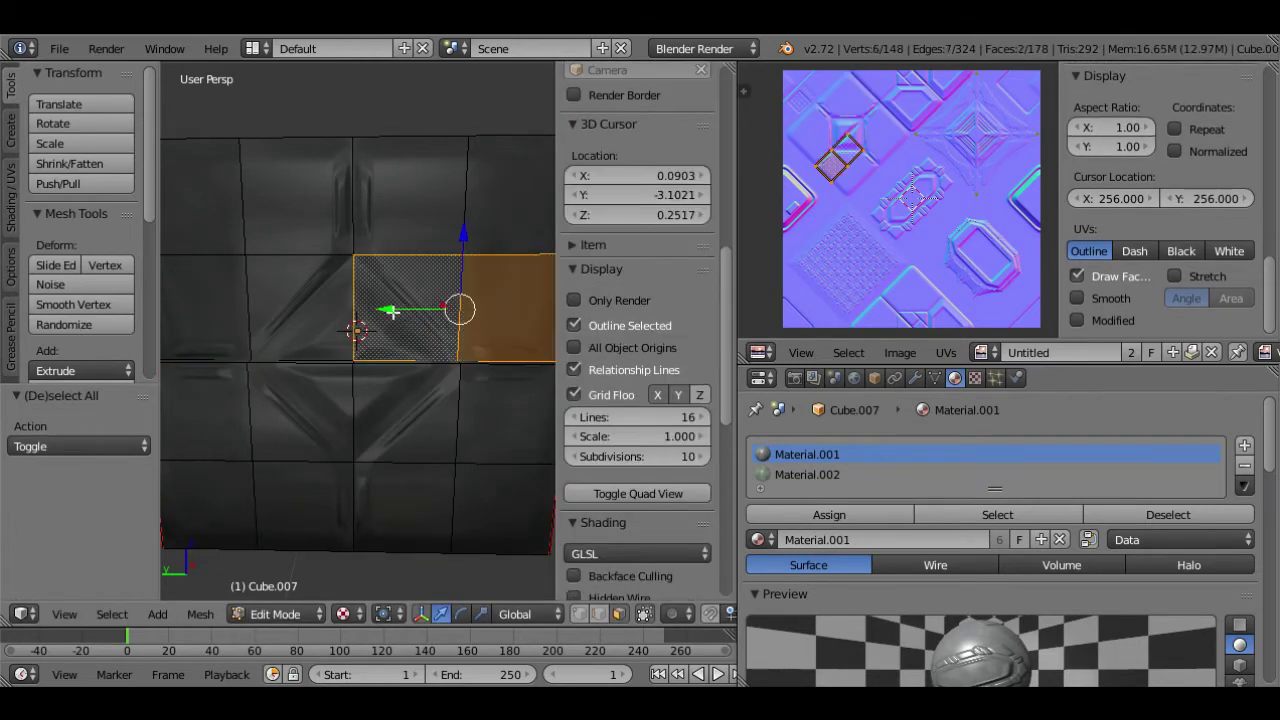
{"action": "right_click", "coordinate": [296, 318], "text": "shift"}
{"action": "right_click", "coordinate": [185, 318], "text": "shift"}
{"action": "right_click", "coordinate": [205, 215], "text": "shift"}
{"action": "right_click", "coordinate": [328, 207], "text": "shift"}
{"action": "right_click", "coordinate": [410, 205], "text": "shift"}
{"action": "right_click", "coordinate": [505, 209], "text": "shift"}
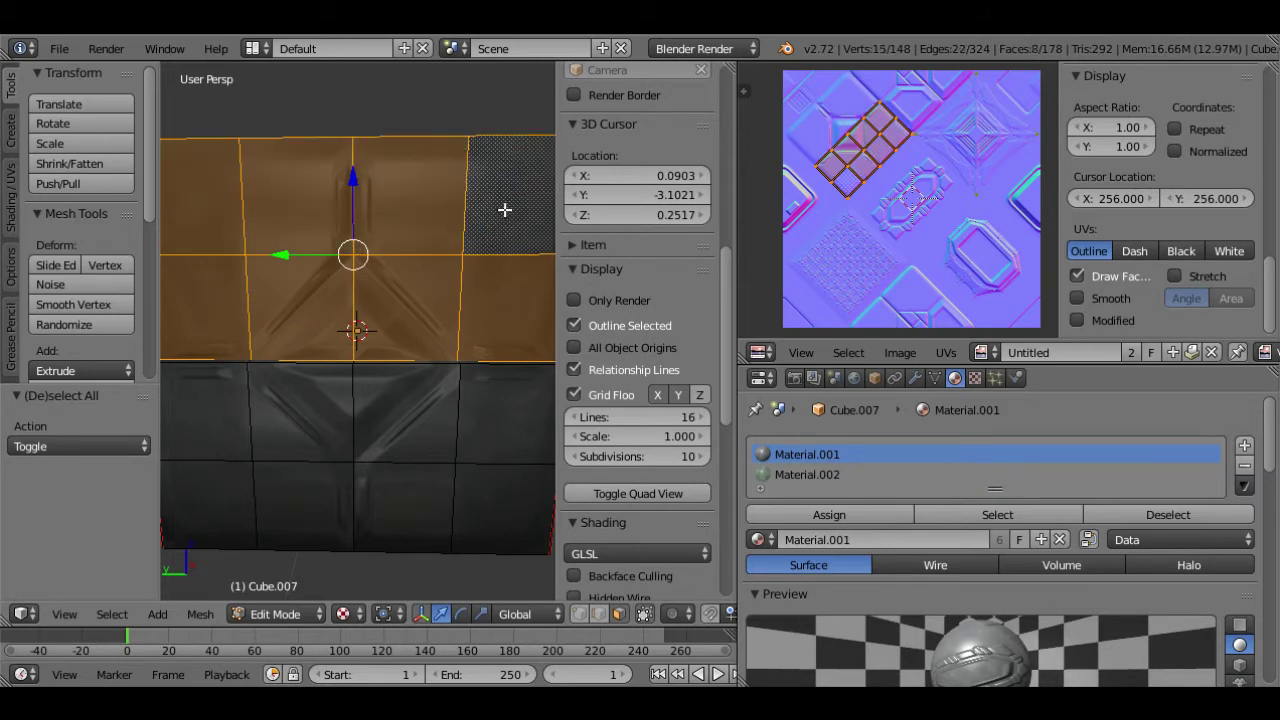
{"action": "type", "text": "e.05"}
{"action": "key", "text": "Return"}
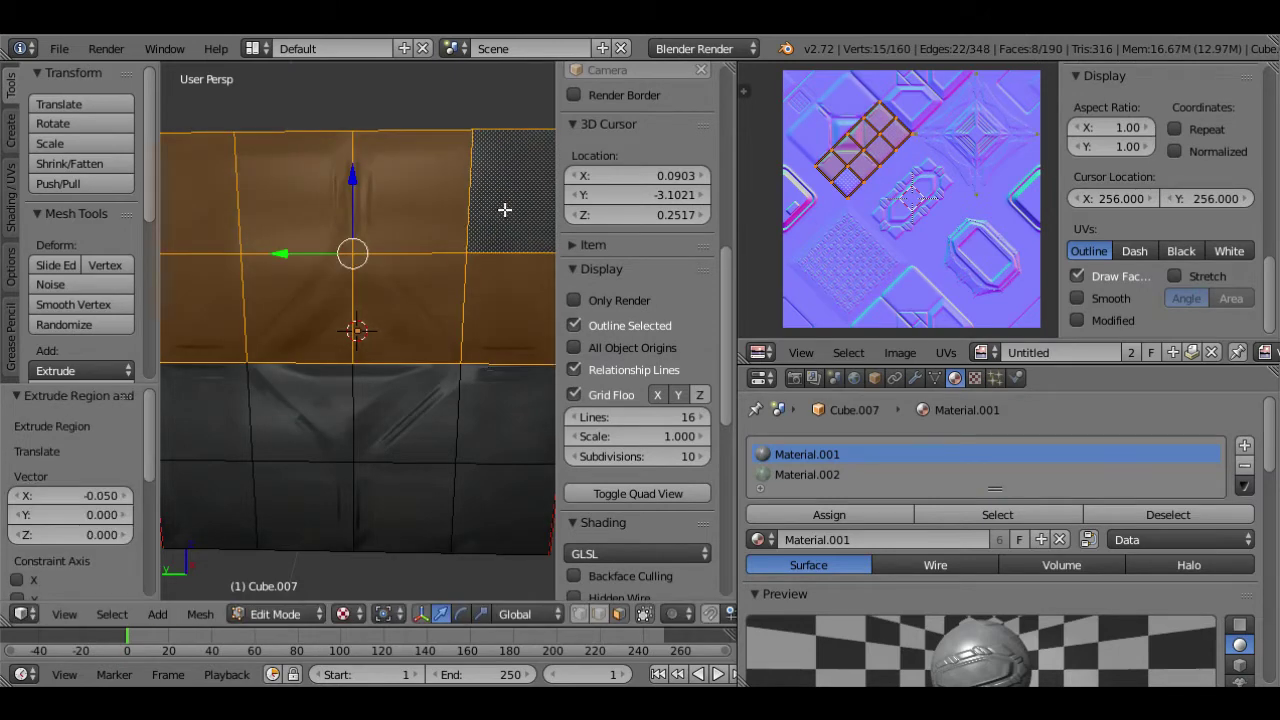
- Switch to edge selection and subdivide the edges meeting at the centre of the diamond-relief wall with one cut
{"action": "key", "text": "a"}
{"action": "right_click", "coordinate": [409, 423]}
{"action": "left_click", "coordinate": [599, 614]}
{"action": "key", "text": "a"}
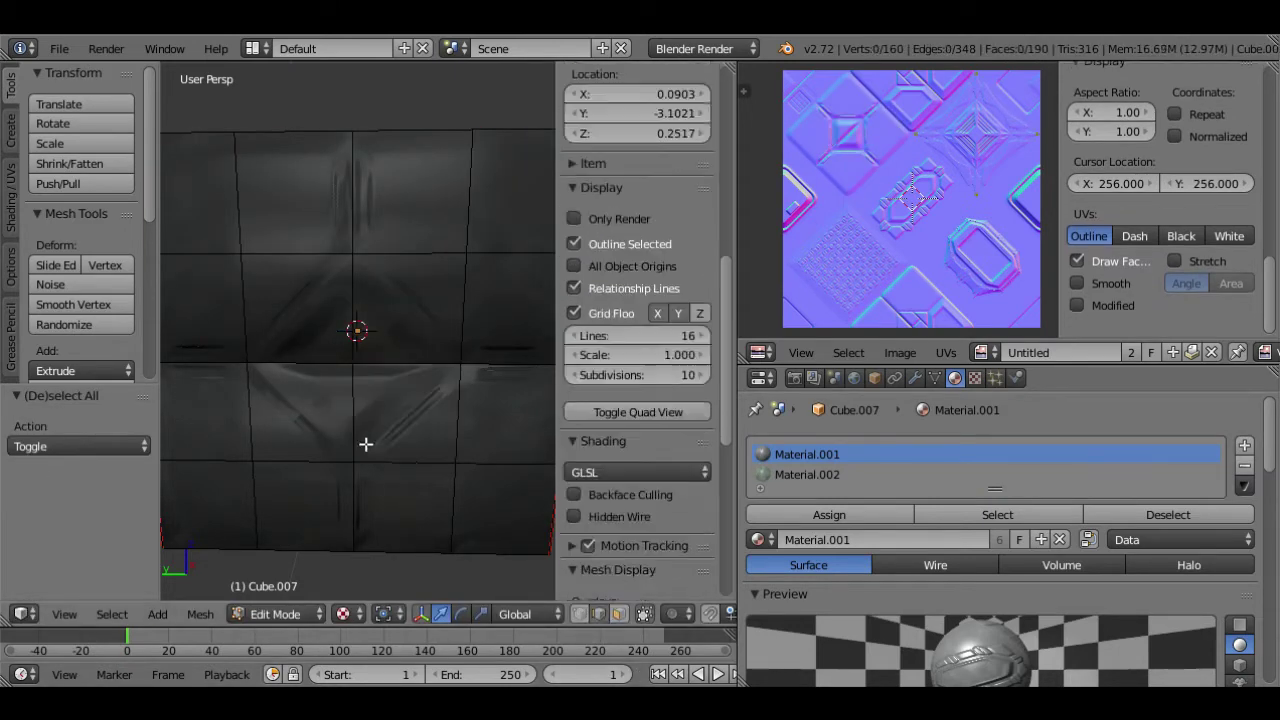
{"action": "right_click", "coordinate": [355, 411]}
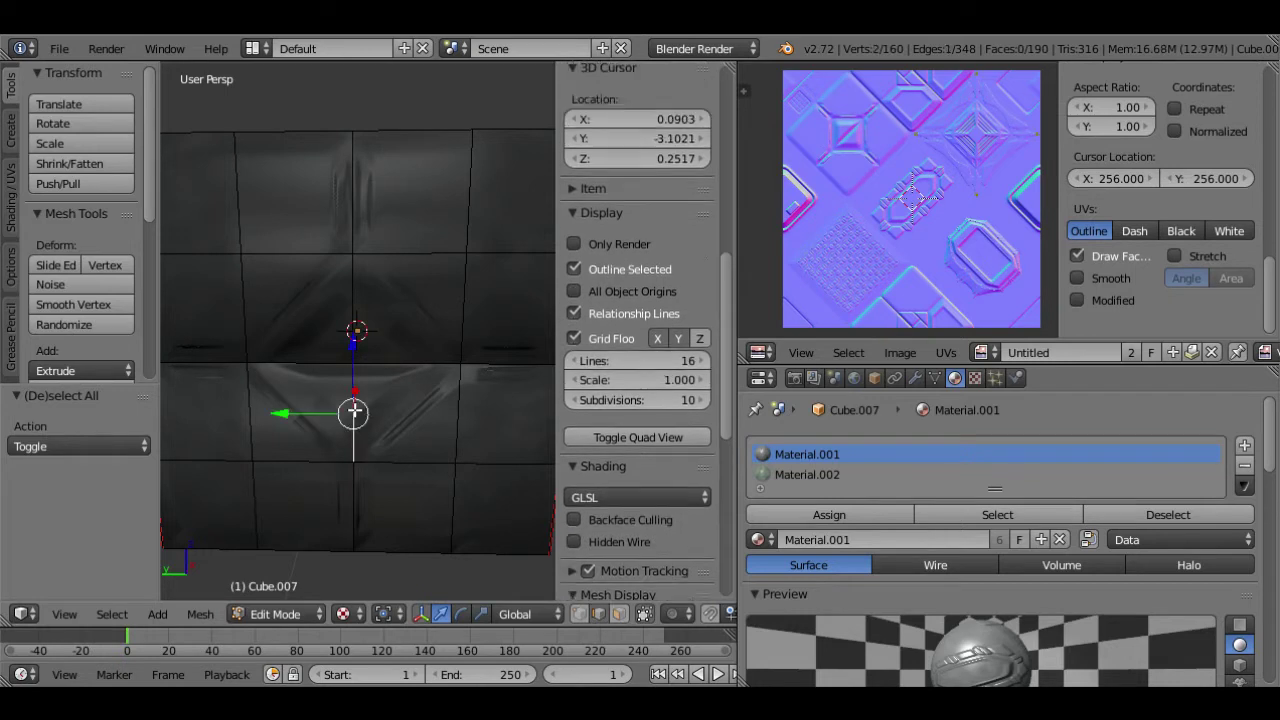
{"action": "right_click", "coordinate": [312, 364], "text": "shift"}
{"action": "key", "text": "z"}
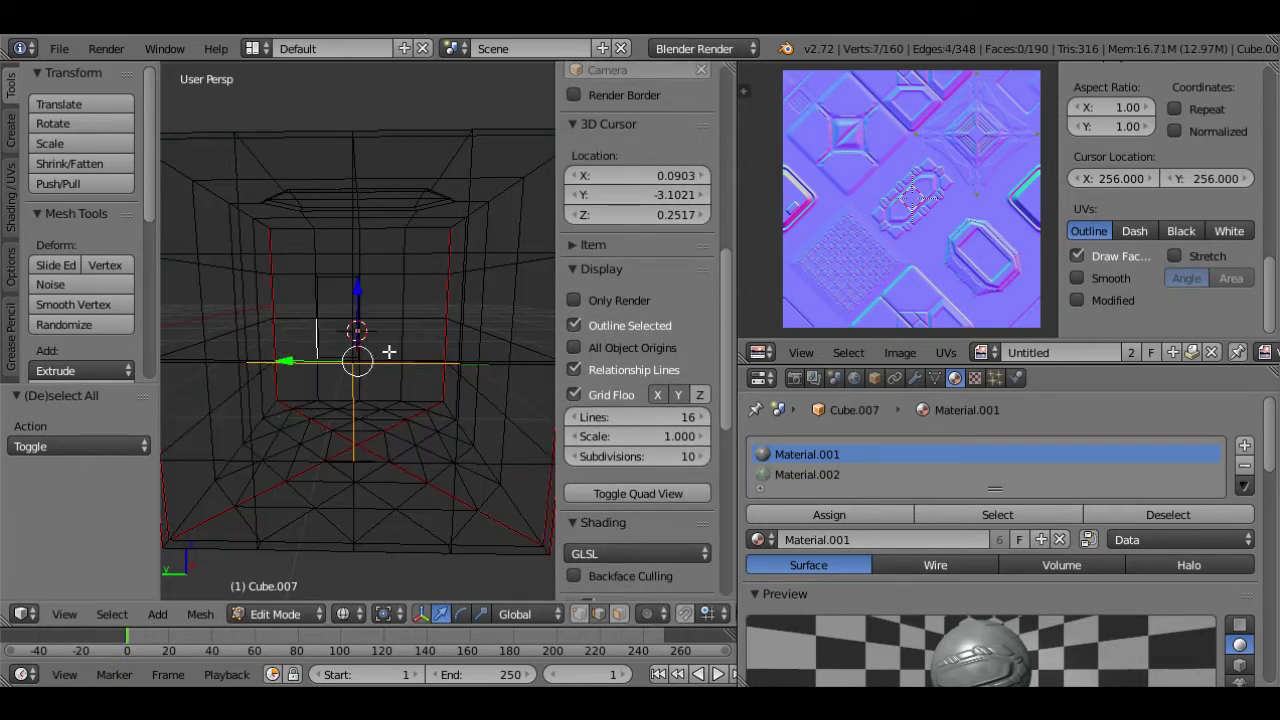
{"action": "key", "text": "z"}
{"action": "mouse_move", "coordinate": [374, 382]}
{"action": "middle_mouse_down"}
{"action": "mouse_move", "coordinate": [380, 429]}
{"action": "mouse_move", "coordinate": [448, 416]}
{"action": "mouse_move", "coordinate": [391, 434]}
{"action": "mouse_move", "coordinate": [444, 430]}
{"action": "mouse_move", "coordinate": [408, 402]}
{"action": "middle_mouse_up"}
{"action": "key", "text": "z"}
{"action": "key", "text": "ctrl+z"}
{"action": "key", "text": "ctrl+z"}
{"action": "mouse_move", "coordinate": [371, 413]}
{"action": "middle_mouse_down"}
{"action": "mouse_move", "coordinate": [449, 380]}
{"action": "mouse_move", "coordinate": [471, 354]}
{"action": "mouse_move", "coordinate": [380, 363]}
{"action": "mouse_move", "coordinate": [351, 403]}
{"action": "mouse_move", "coordinate": [246, 362]}
{"action": "middle_mouse_up"}
{"action": "key", "text": "z"}
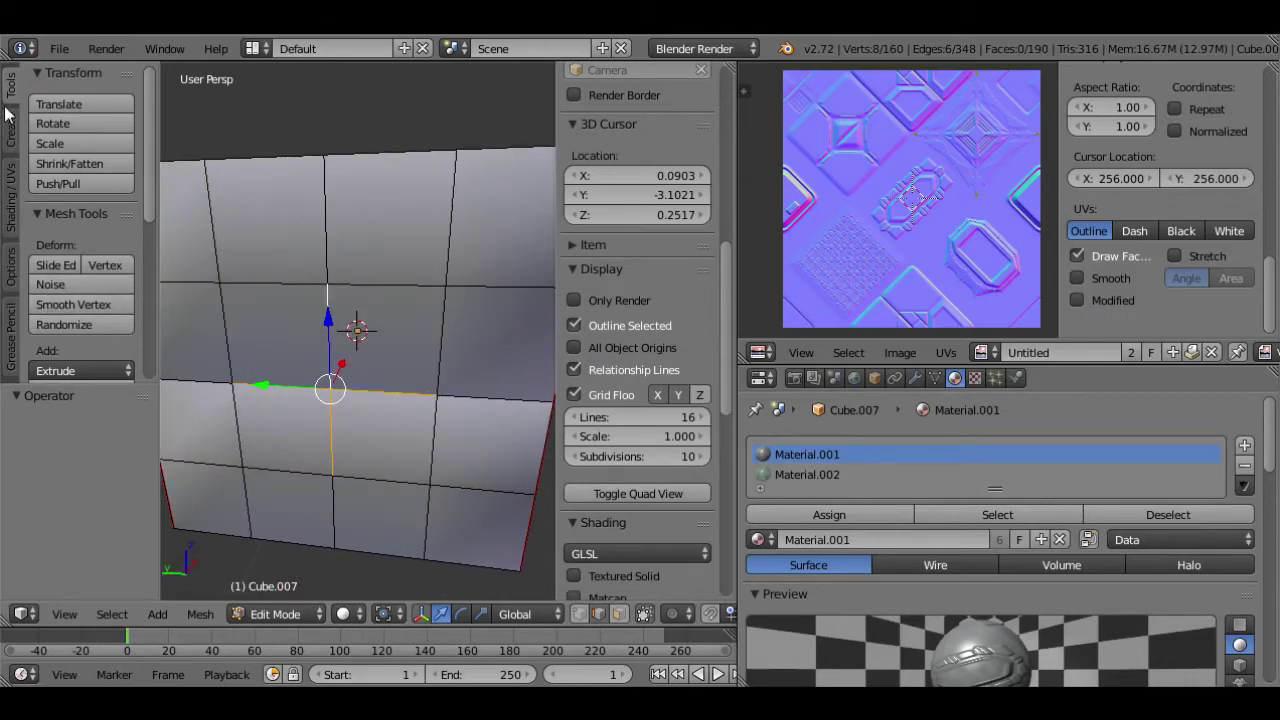
{"action": "scroll", "coordinate": [85, 322], "scroll_direction": "down", "scroll_amount": 2}
{"action": "left_click", "coordinate": [84, 351]}
{"action": "key", "text": "KP_Decimal"}
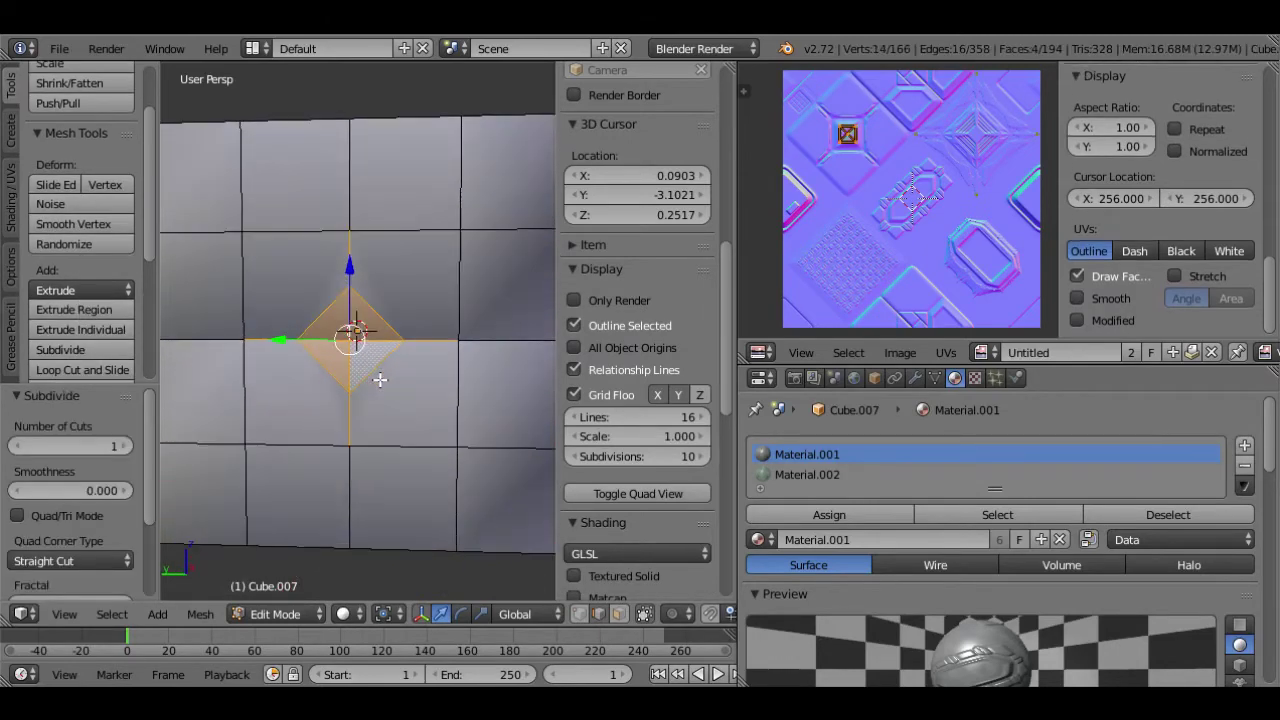
{"action": "left_click", "coordinate": [387, 613]}
{"action": "left_click", "coordinate": [371, 566]}
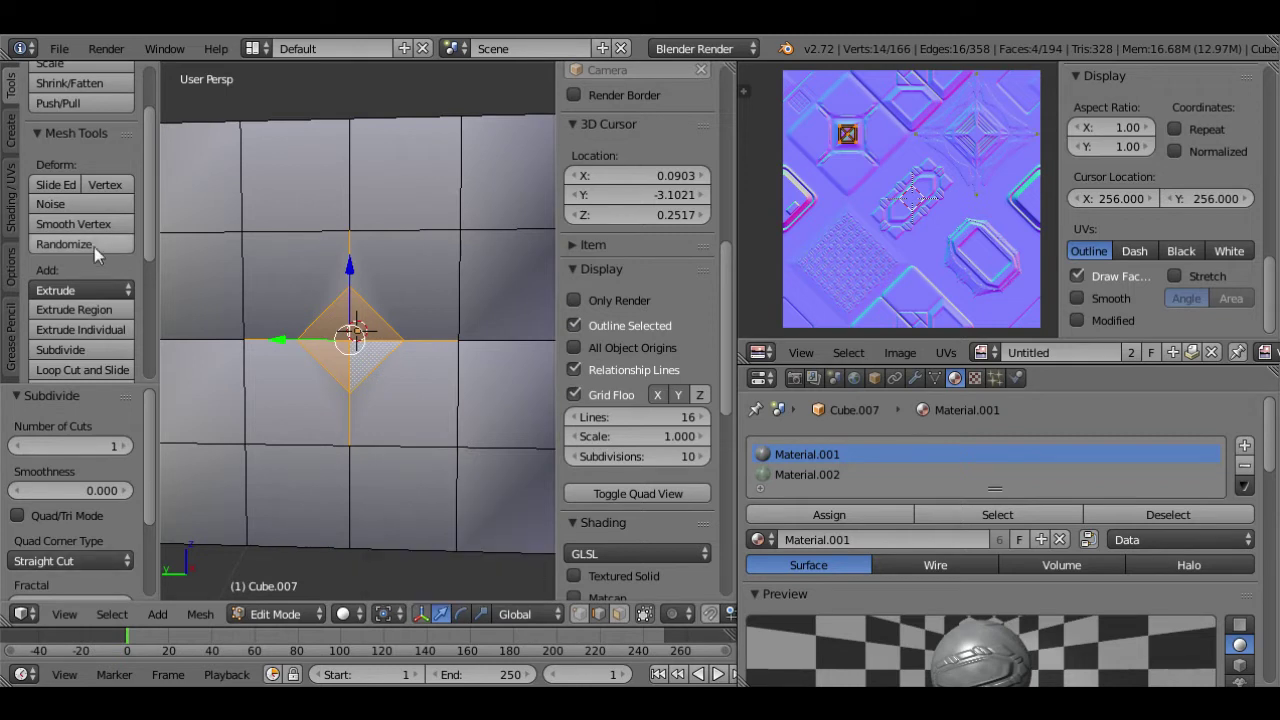
{"action": "left_click", "coordinate": [13, 182]}
{"action": "scroll", "coordinate": [86, 334], "scroll_direction": "down", "scroll_amount": 1}
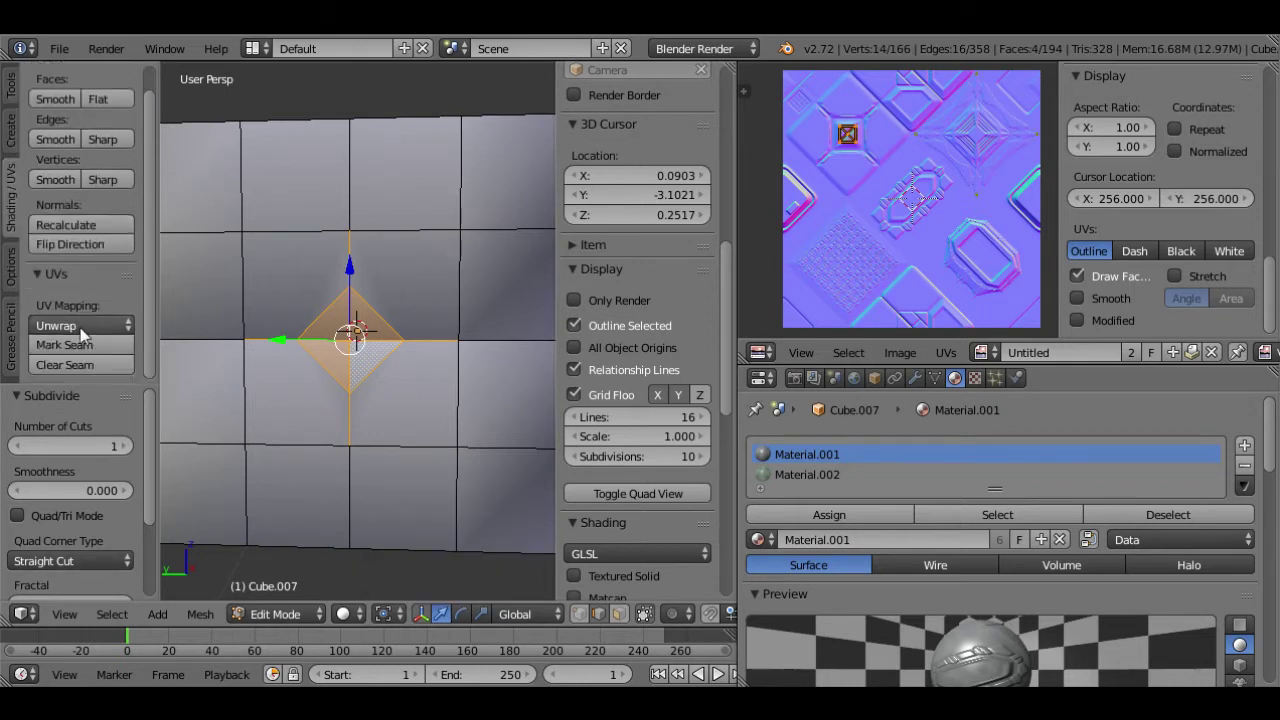
{"action": "scroll", "coordinate": [86, 330], "scroll_direction": "up", "scroll_amount": 1}
{"action": "left_click", "coordinate": [13, 86]}
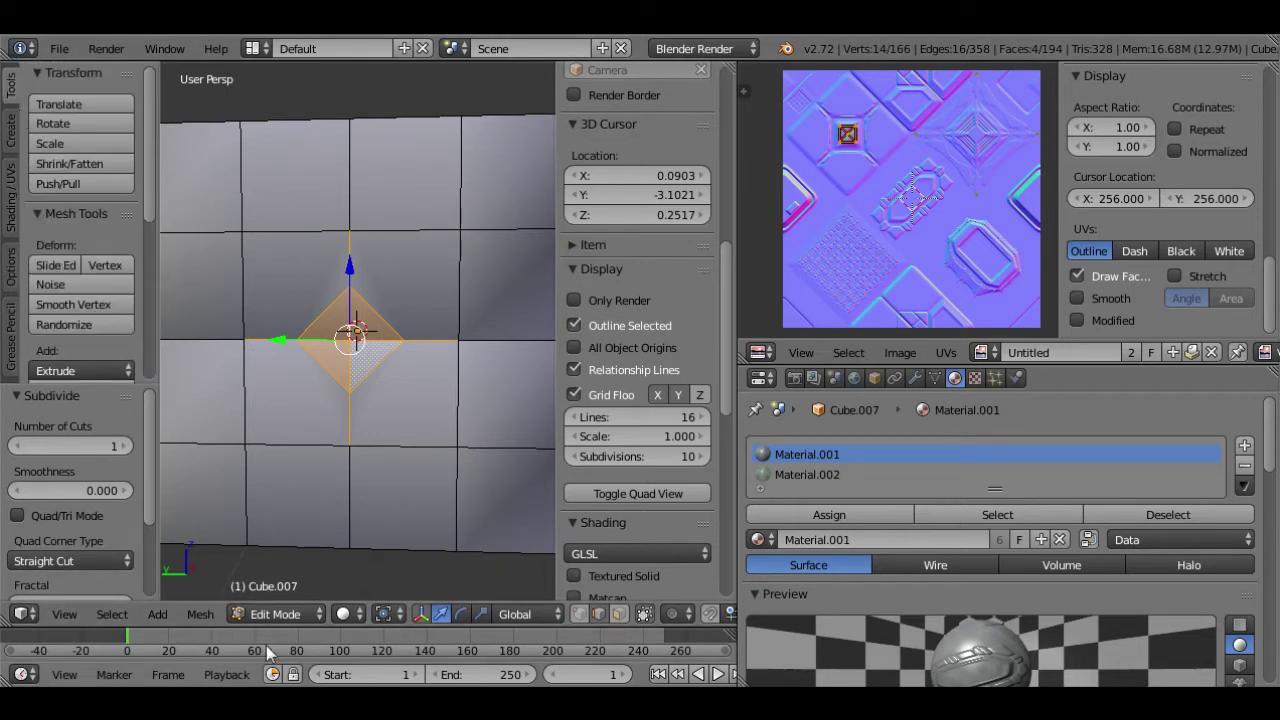
- Display the cube in textured shading and inspect the diamond-relief wall in Object Mode
{"action": "left_click", "coordinate": [343, 614]}
{"action": "left_click", "coordinate": [383, 523]}
{"action": "key", "text": "Tab"}
{"action": "scroll", "coordinate": [377, 395], "scroll_direction": "down", "scroll_amount": 1}
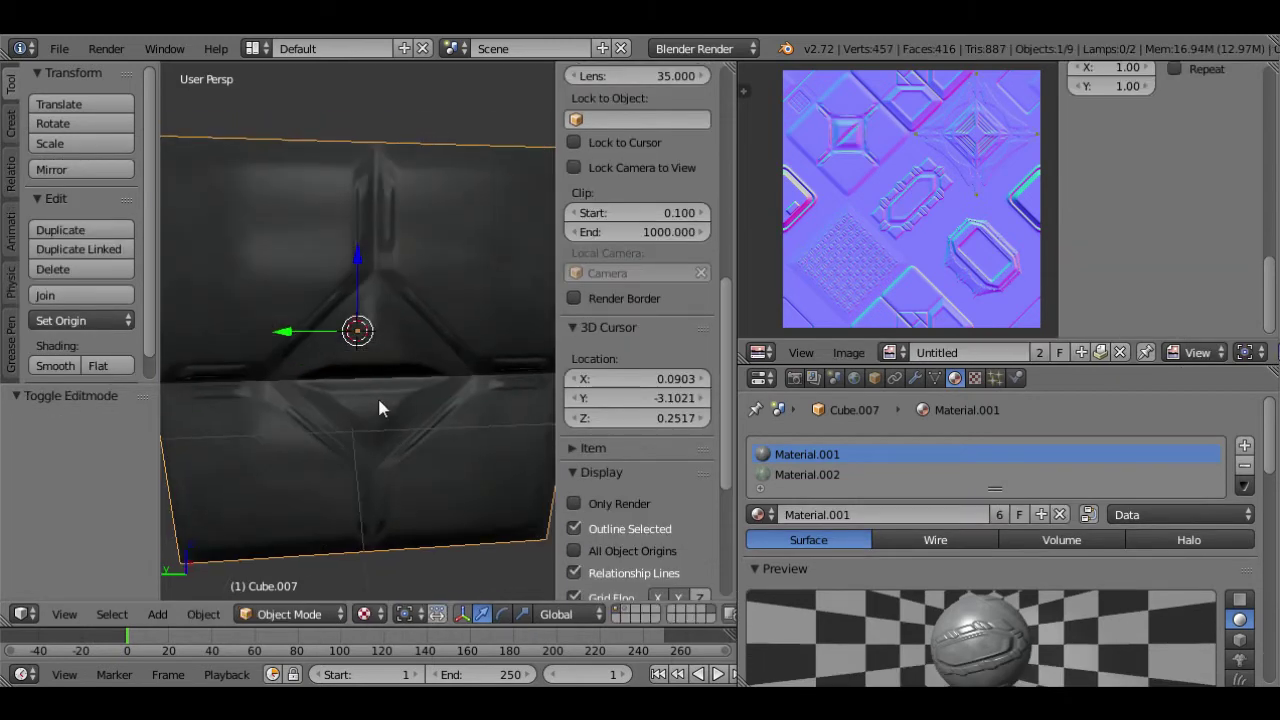
{"action": "key", "text": "Tab"}
{"action": "scroll", "coordinate": [406, 441], "scroll_direction": "down", "scroll_amount": 1}
{"action": "key", "text": "a"}
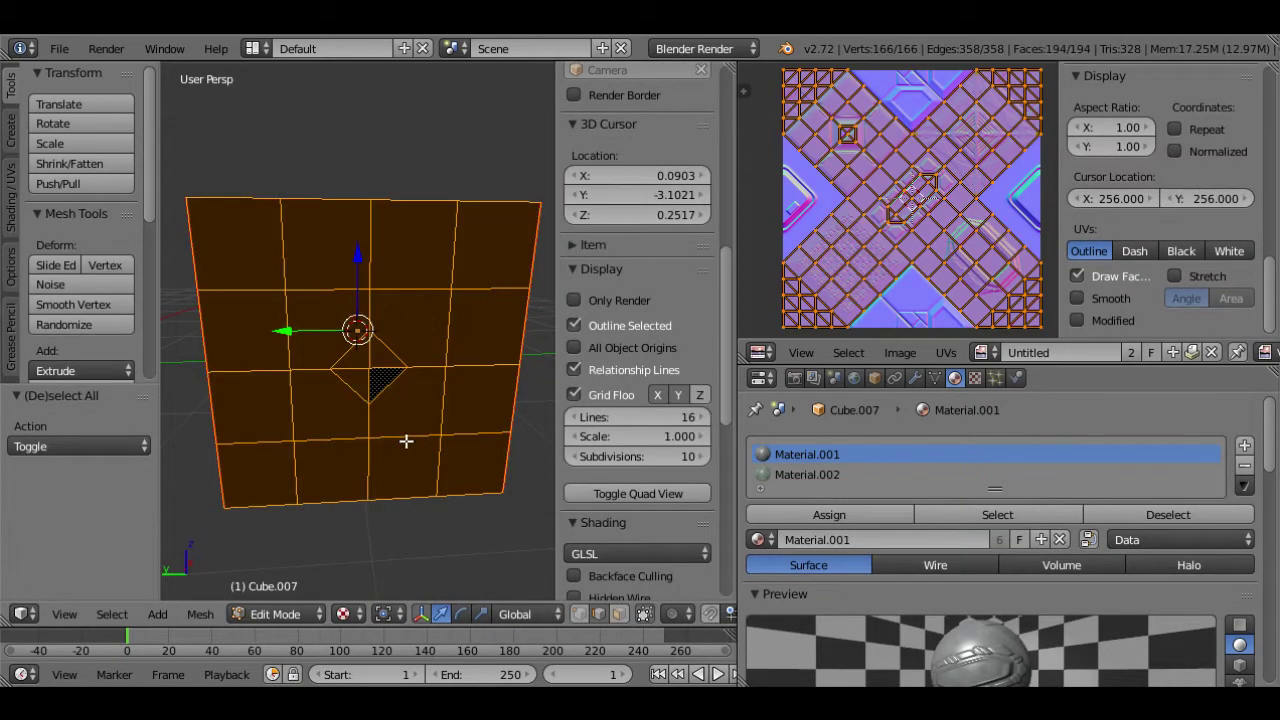
{"action": "key", "text": "Tab"}
{"action": "middle_click_drag", "start_coordinate": [402, 436], "coordinate": [441, 453]}
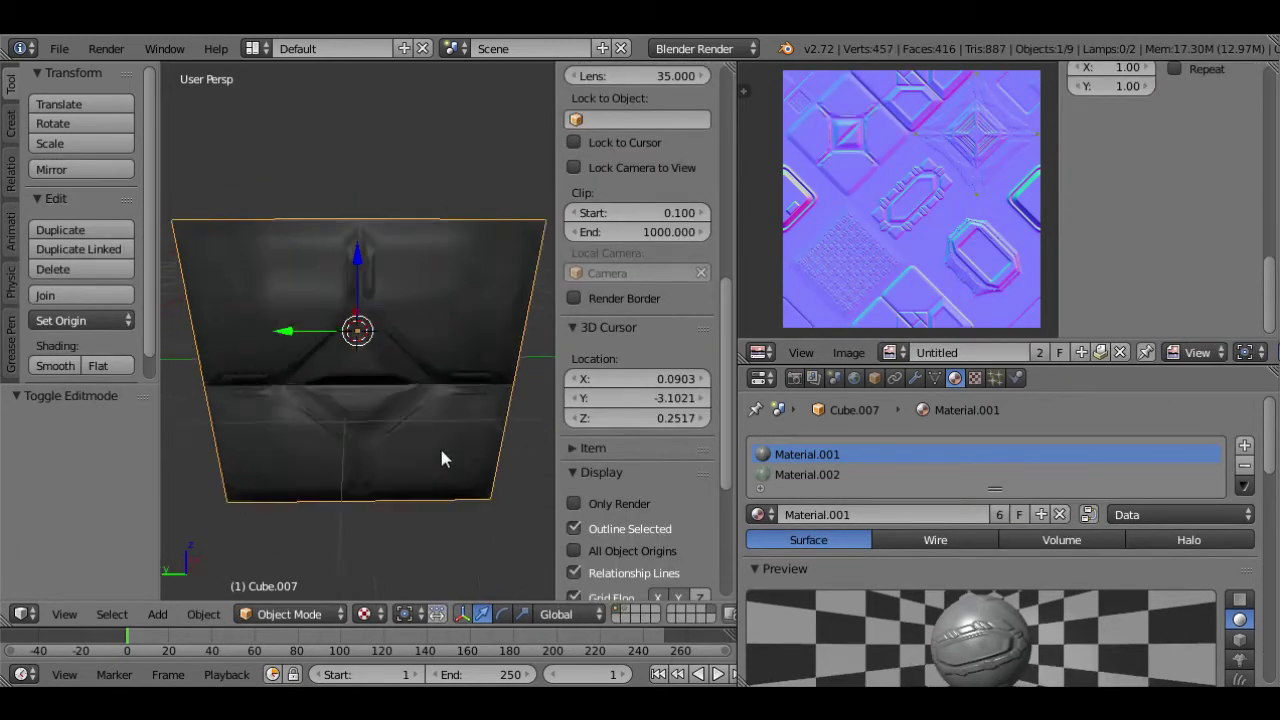
- Examine the textured cube from several sides, comparing the normal-map relief with the mesh in Object and Edit Mode
{"action": "key", "text": "Tab"}
{"action": "scroll", "coordinate": [434, 449], "scroll_direction": "down", "scroll_amount": 6}
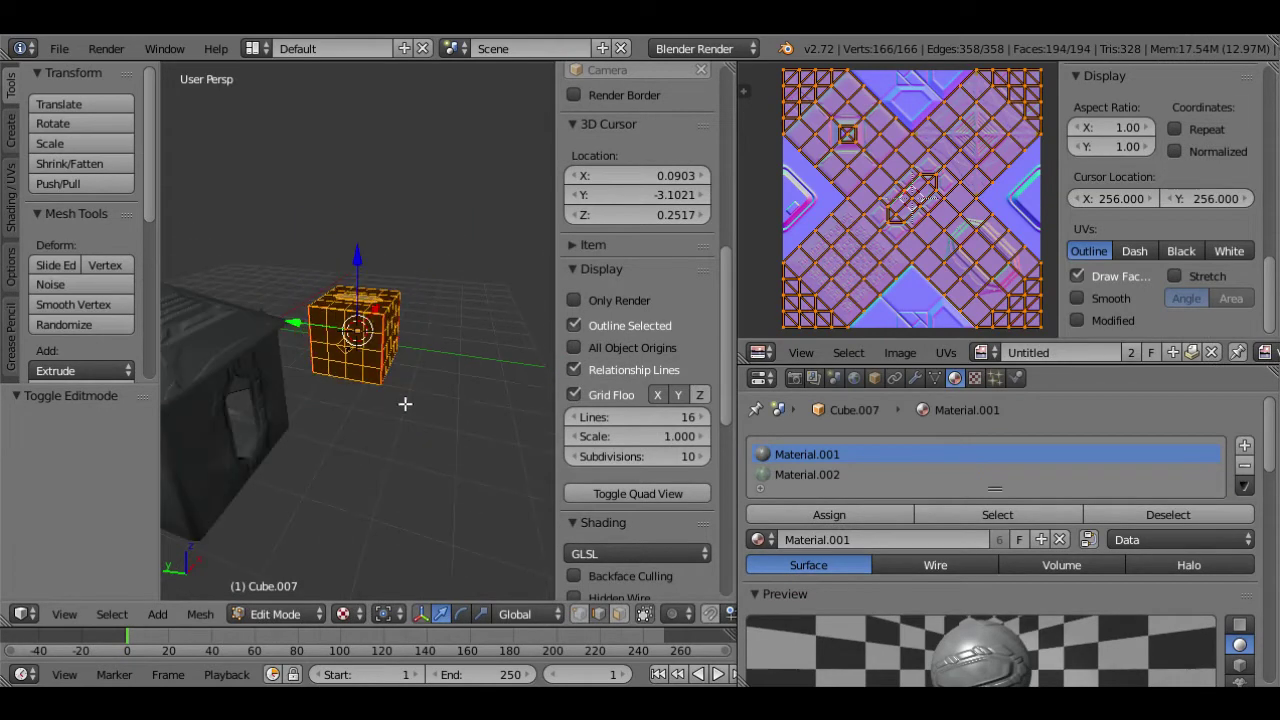
{"action": "scroll", "coordinate": [409, 403], "scroll_direction": "up", "scroll_amount": 3}
{"action": "scroll", "coordinate": [380, 434], "scroll_direction": "up", "scroll_amount": 6}
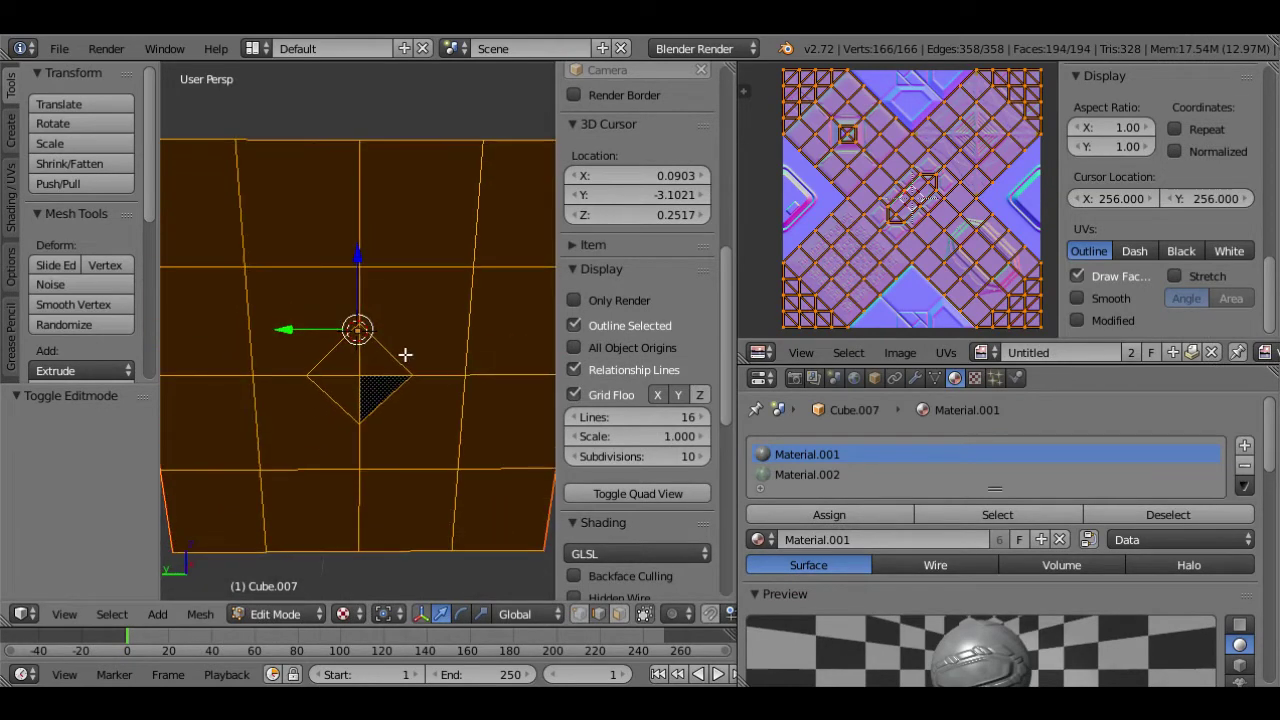
{"action": "middle_click_drag", "start_coordinate": [439, 477], "coordinate": [397, 443]}
{"action": "key", "text": "Tab"}
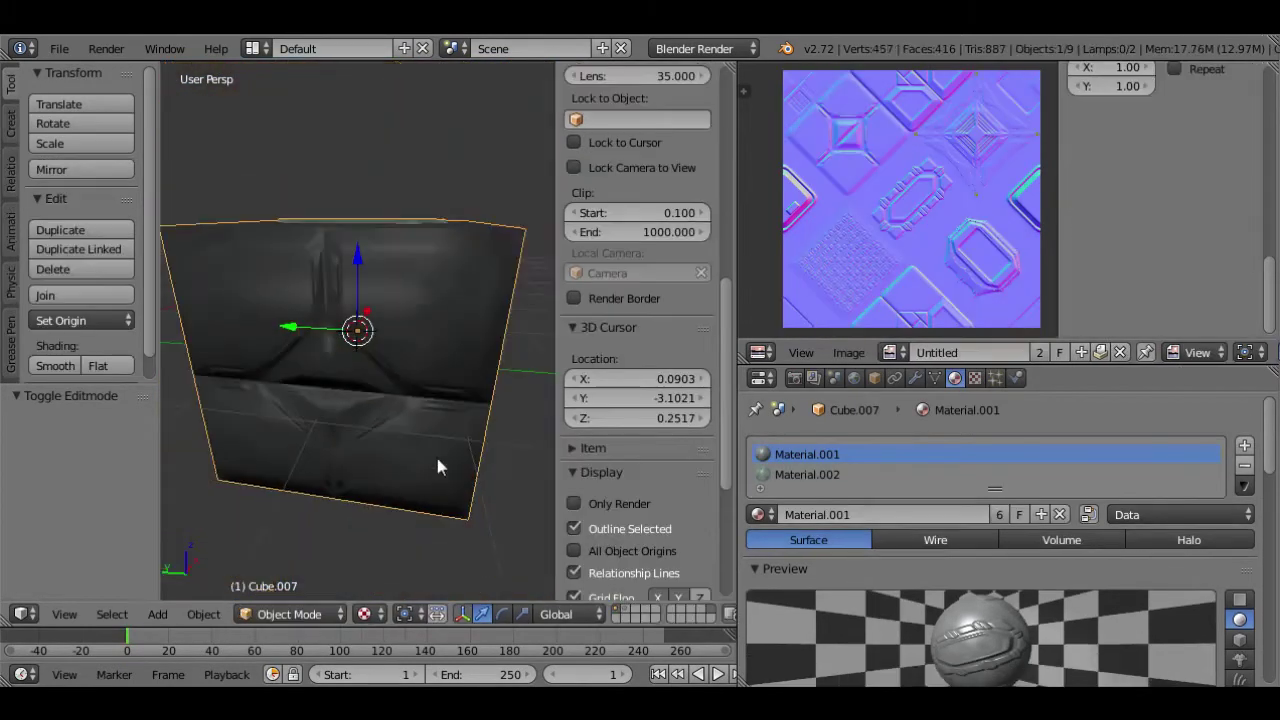
{"action": "key", "text": "Tab"}
{"action": "key", "text": "Tab"}
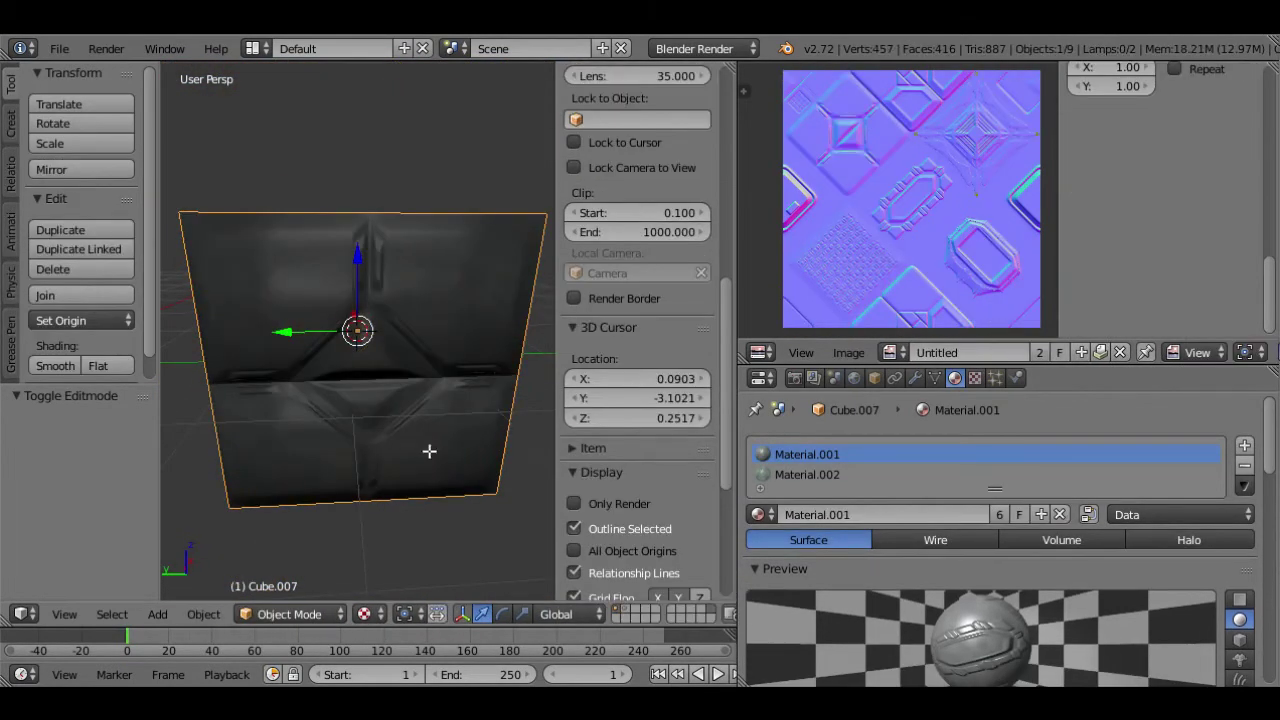
{"action": "key", "text": "Tab"}
{"action": "key", "text": "Tab"}
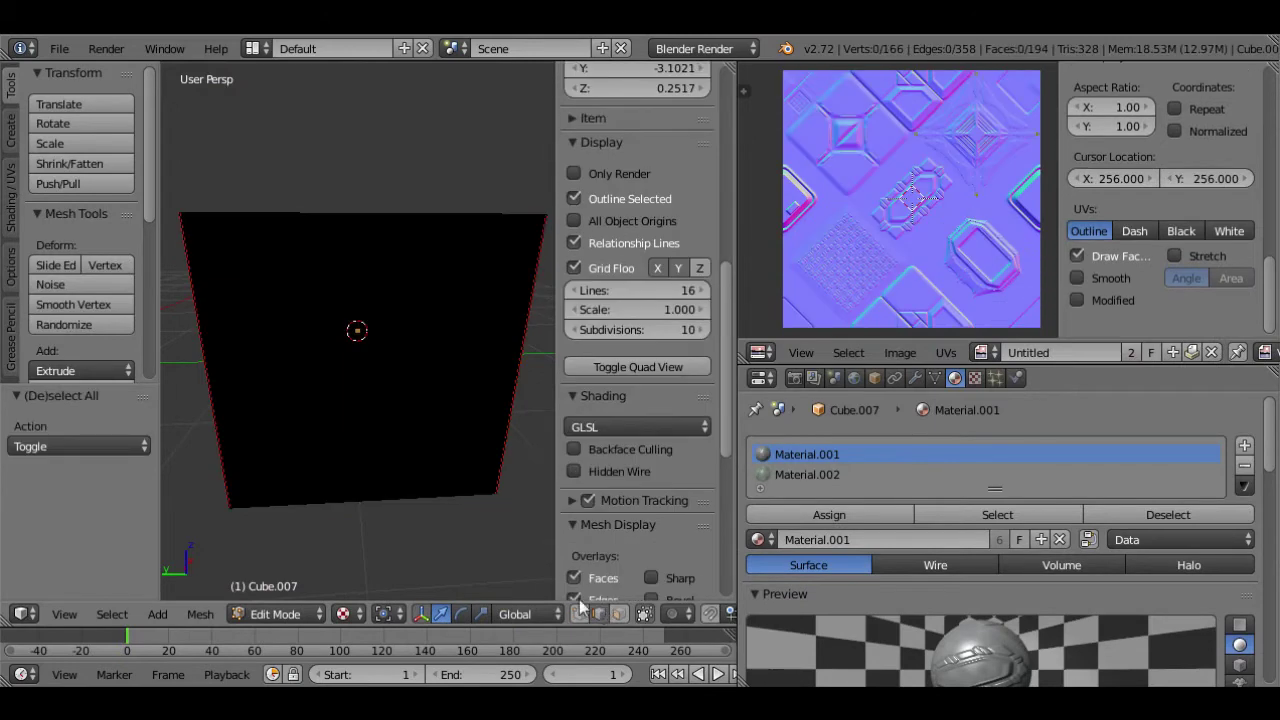
{"action": "middle_click_drag", "start_coordinate": [415, 462], "coordinate": [319, 480]}
{"action": "key", "text": "Tab"}
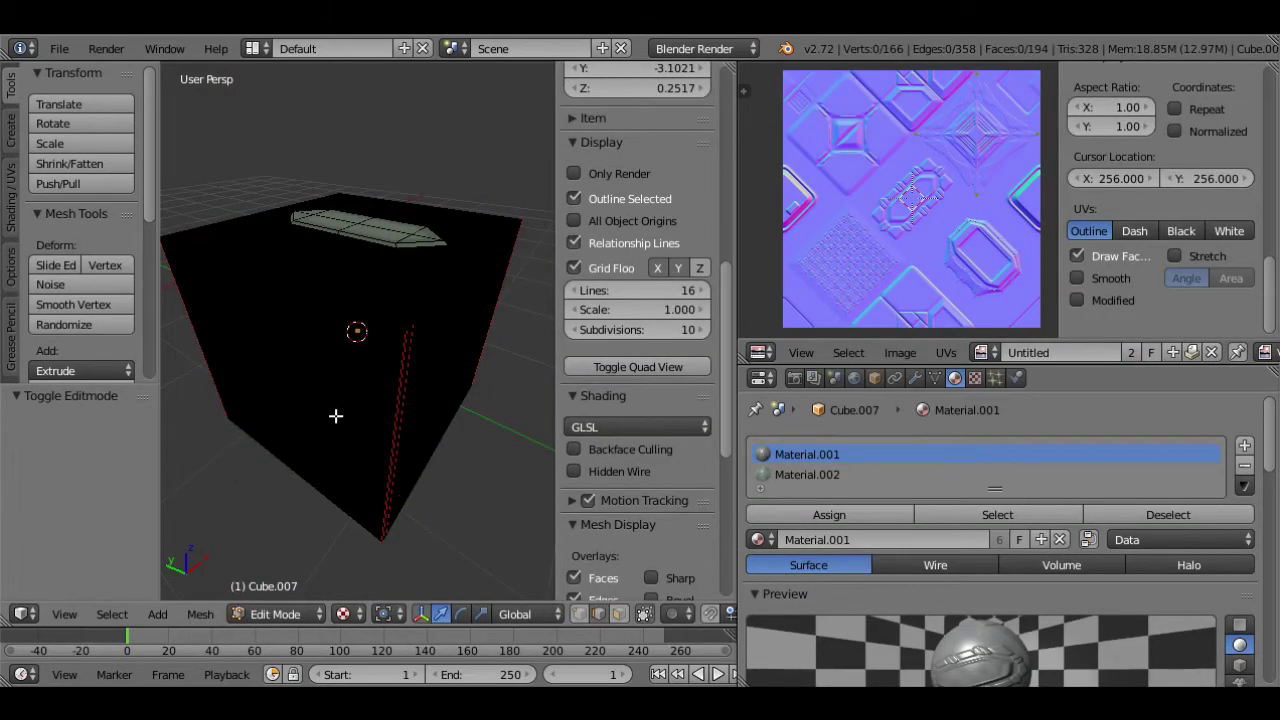
{"action": "key", "text": "Tab"}
{"action": "scroll", "coordinate": [821, 474], "scroll_direction": "down", "scroll_amount": 8}
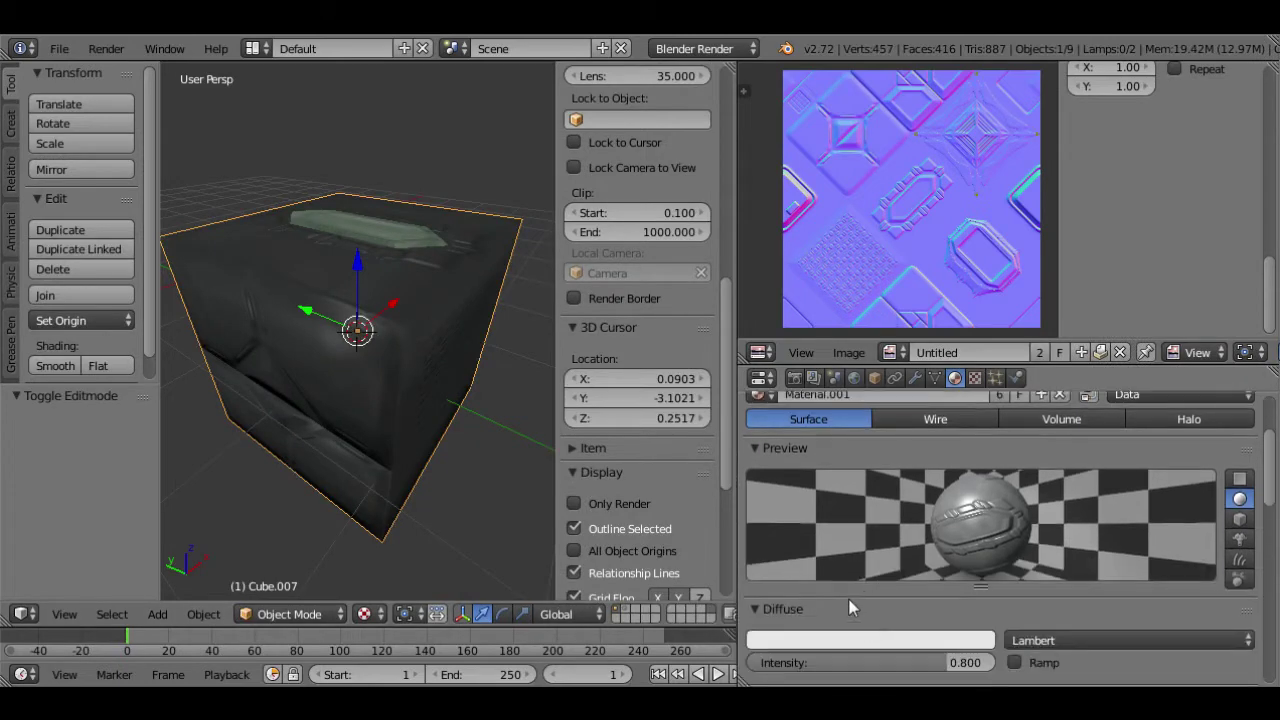
{"action": "key", "text": "Tab"}
{"action": "key", "text": "a"}
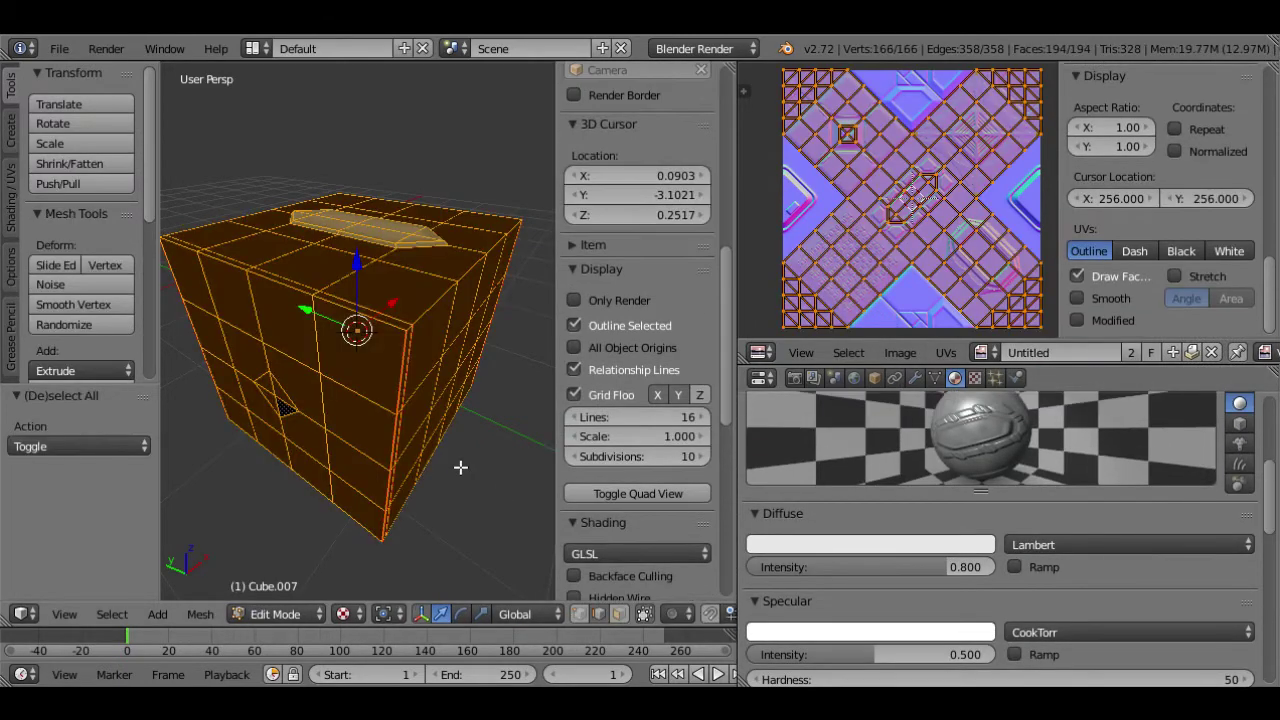
- Return the viewport to solid shading and select the four edges outlining the small diamond at the wall's centre
{"action": "left_click", "coordinate": [345, 614]}
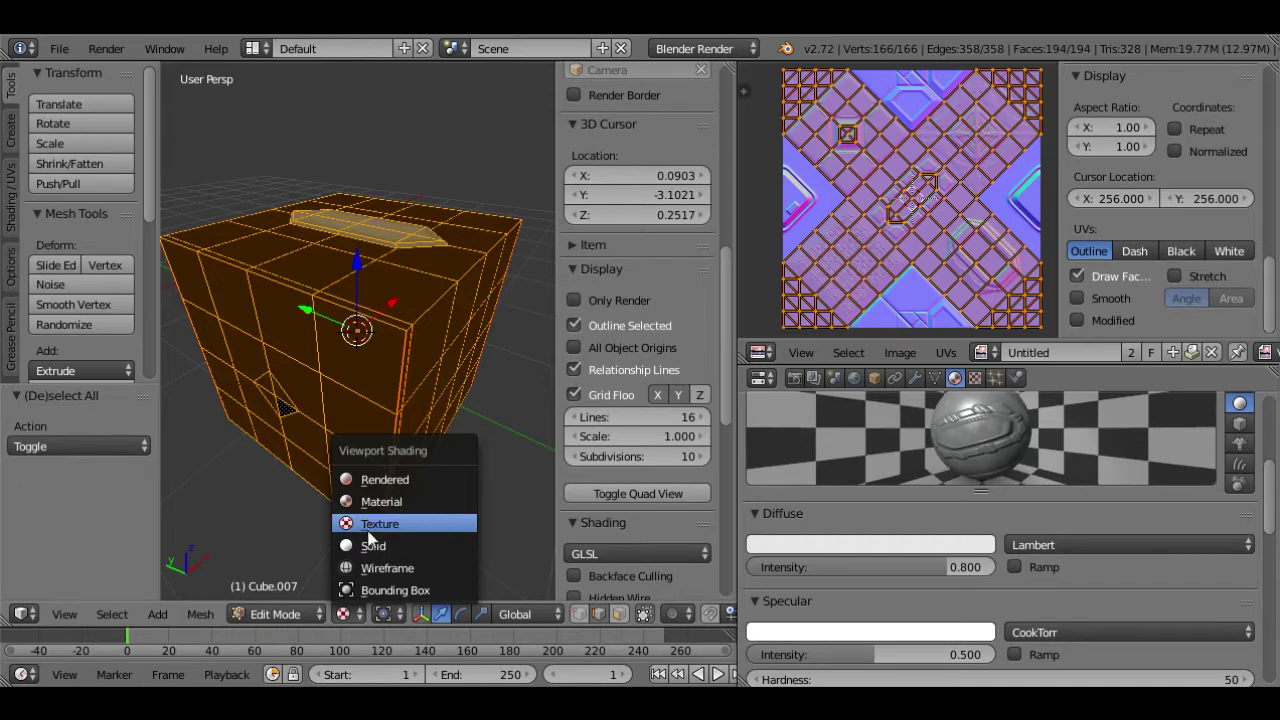
{"action": "left_click", "coordinate": [371, 544]}
{"action": "key", "text": "Tab"}
{"action": "mouse_move", "coordinate": [336, 461]}
{"action": "middle_mouse_down"}
{"action": "mouse_move", "coordinate": [407, 419]}
{"action": "mouse_move", "coordinate": [430, 454]}
{"action": "middle_mouse_up"}
{"action": "key", "text": "Tab"}
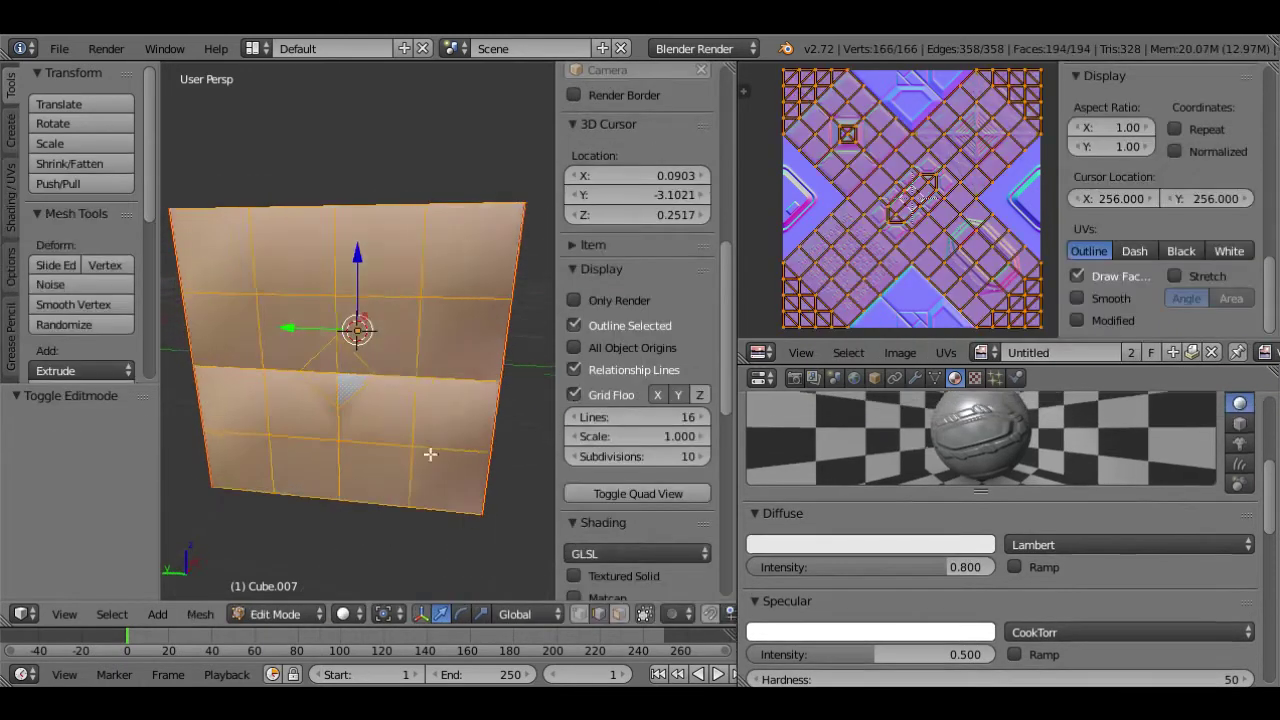
{"action": "scroll", "coordinate": [430, 454], "scroll_direction": "up", "scroll_amount": 5}
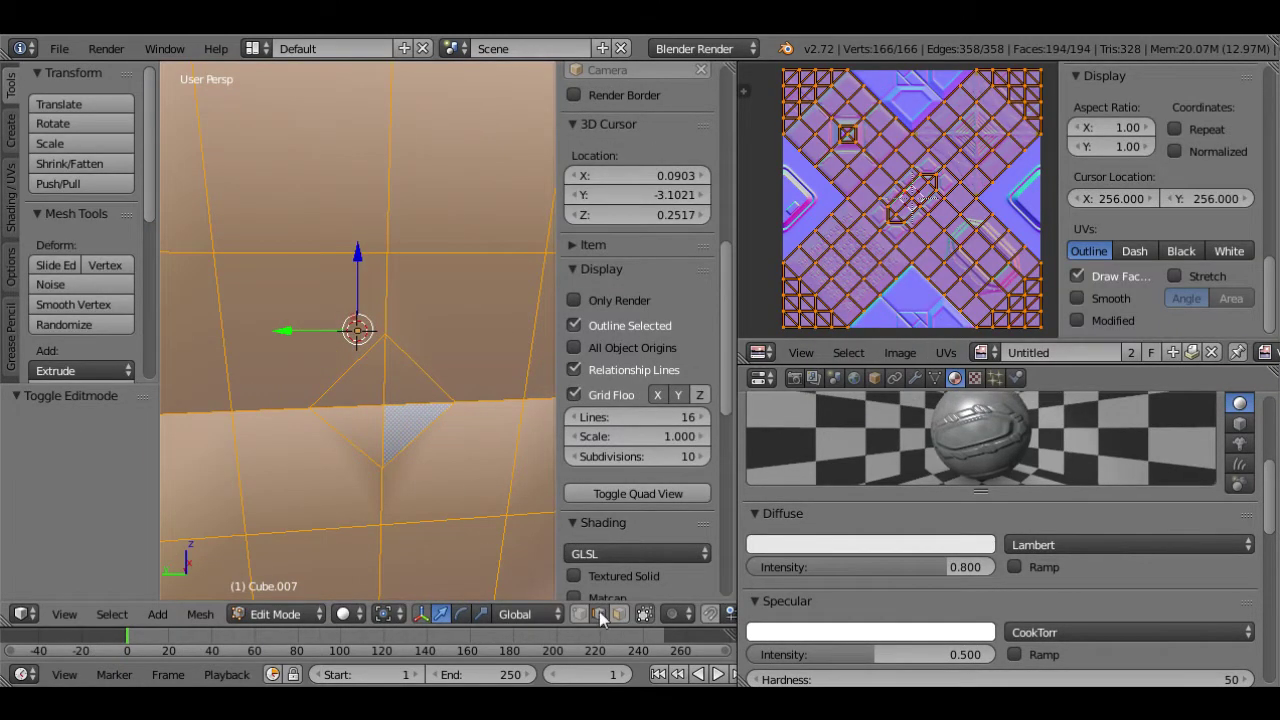
{"action": "right_click", "coordinate": [426, 445]}
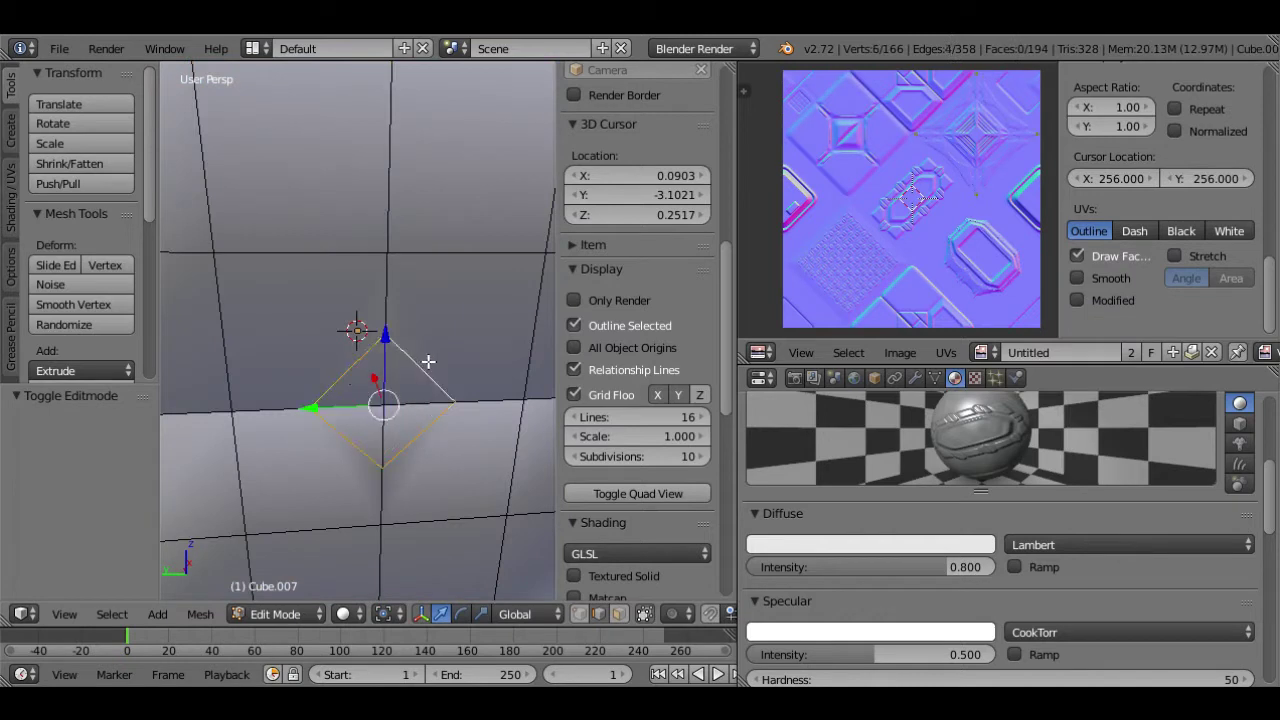
{"action": "key", "text": "a"}
{"action": "right_click", "coordinate": [430, 437]}
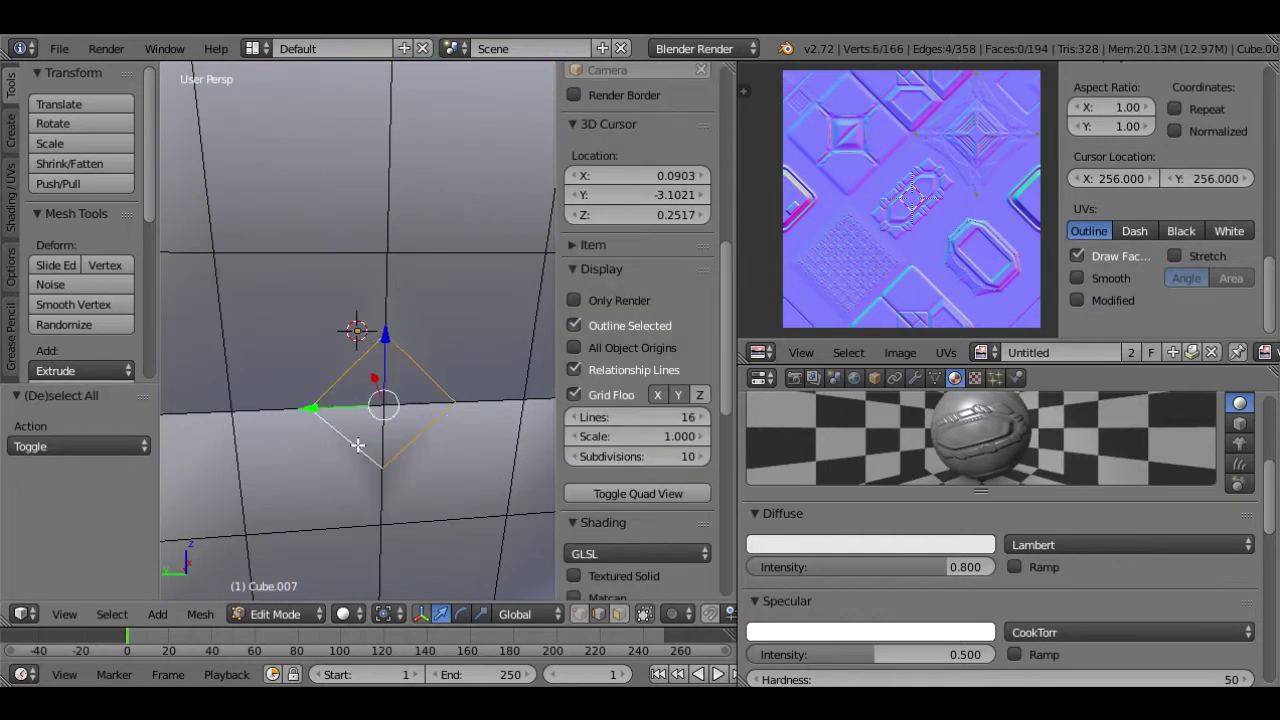
- Edge-slide the selected diamond outline outward with a factor of -0.93
{"action": "key", "text": "ctrl+e"}
{"action": "left_click", "coordinate": [360, 478]}
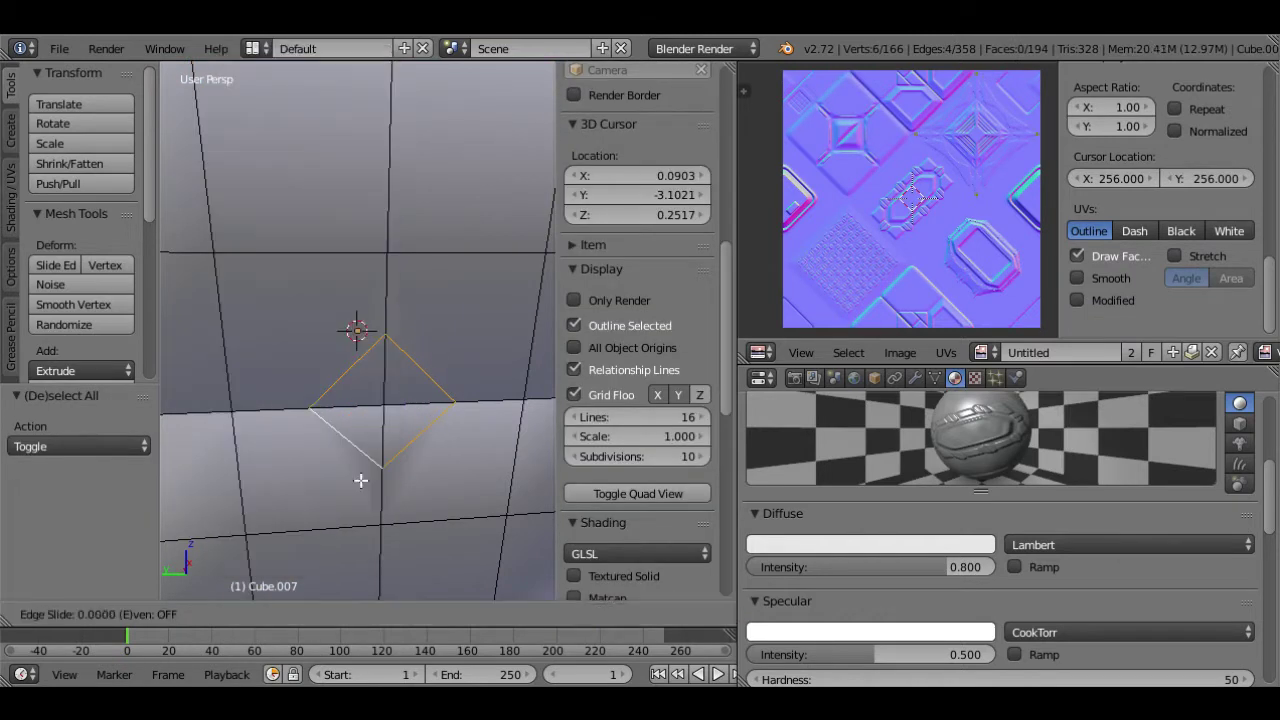
{"action": "mouse_move", "coordinate": [390, 535]}
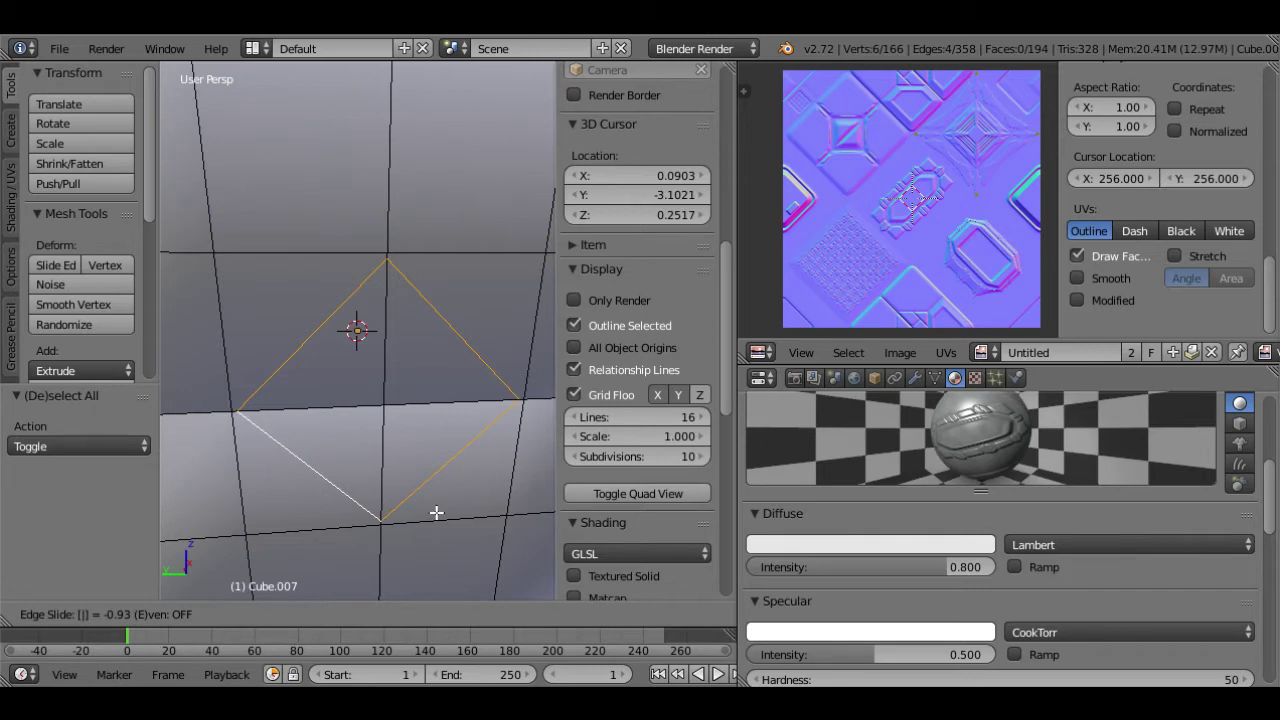
{"action": "left_click", "coordinate": [436, 513]}
- Display the cube in textured shading and check the diamond's edges against the relief before returning to Edit Mode
{"action": "key", "text": "Tab"}
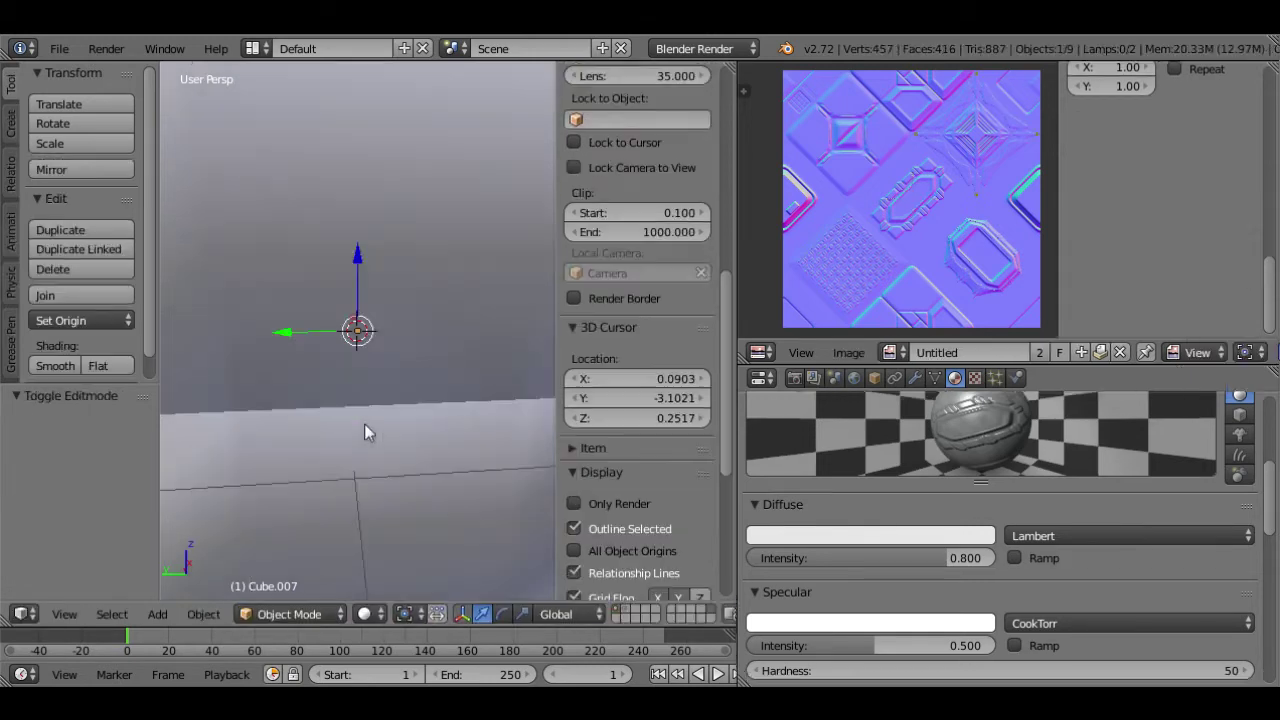
{"action": "left_click", "coordinate": [364, 614]}
{"action": "left_click", "coordinate": [403, 519]}
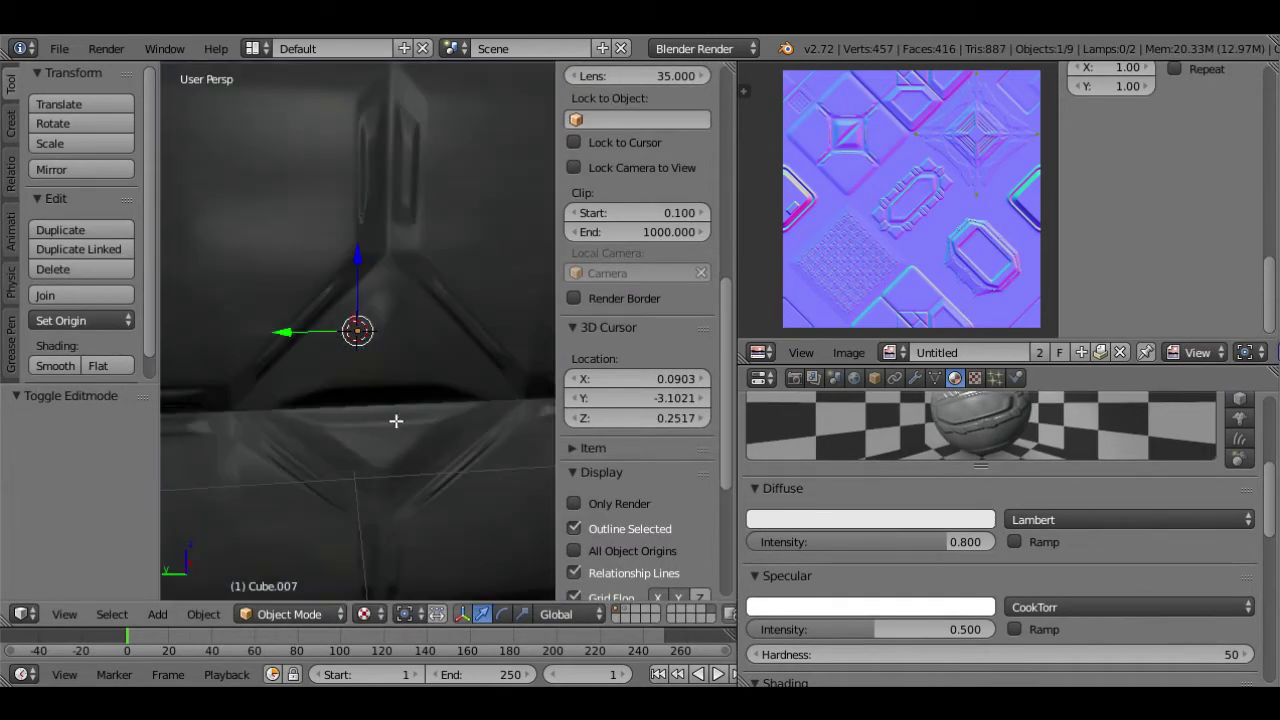
{"action": "key", "text": "Tab"}
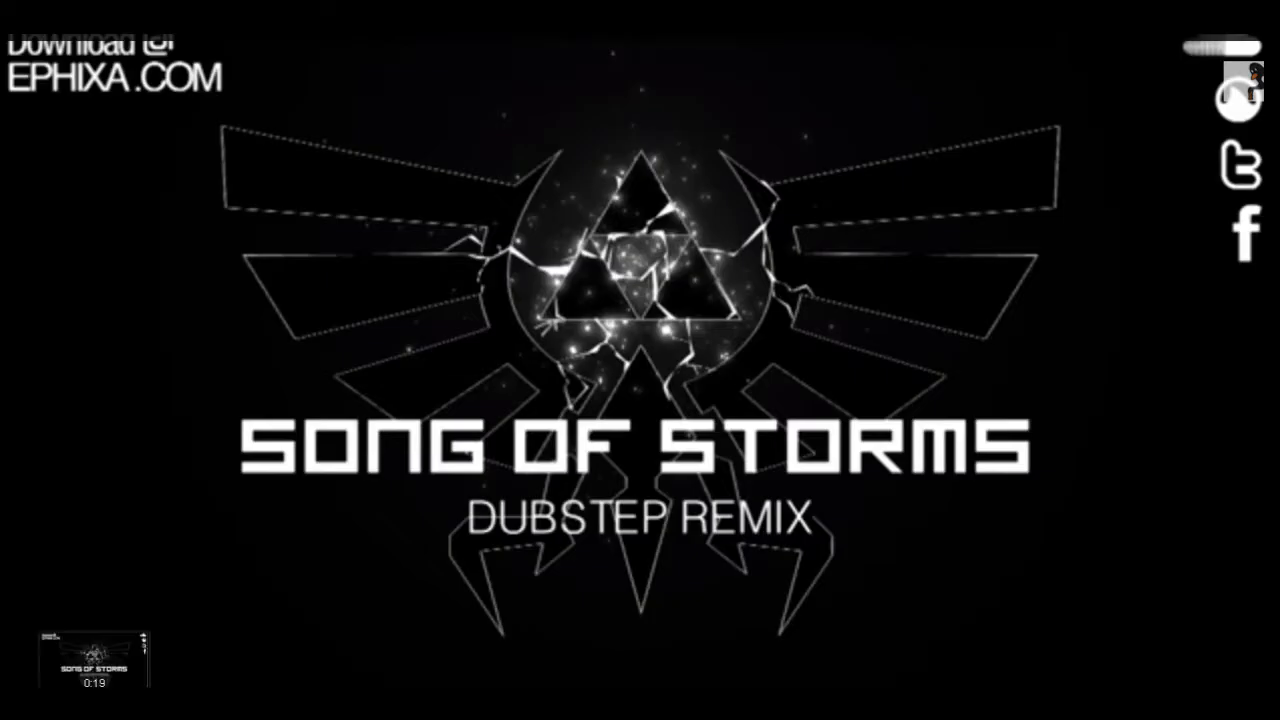
{"action": "key", "text": "alt+Tab"}
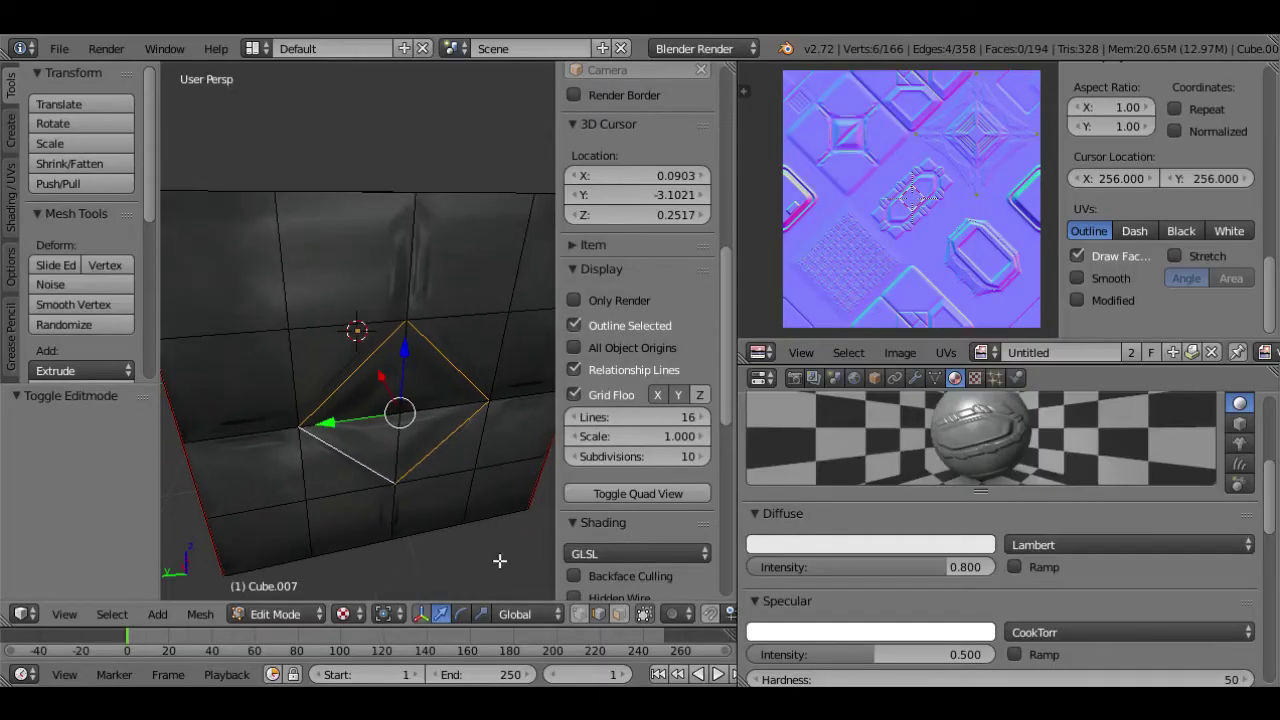
- Switch to face selection, select the four triangular faces inside the diamond and assign Material.002 to them
{"action": "left_click", "coordinate": [621, 612]}
{"action": "right_click", "coordinate": [430, 446]}
{"action": "right_click", "coordinate": [377, 443], "text": "shift"}
{"action": "right_click", "coordinate": [374, 388], "text": "shift"}
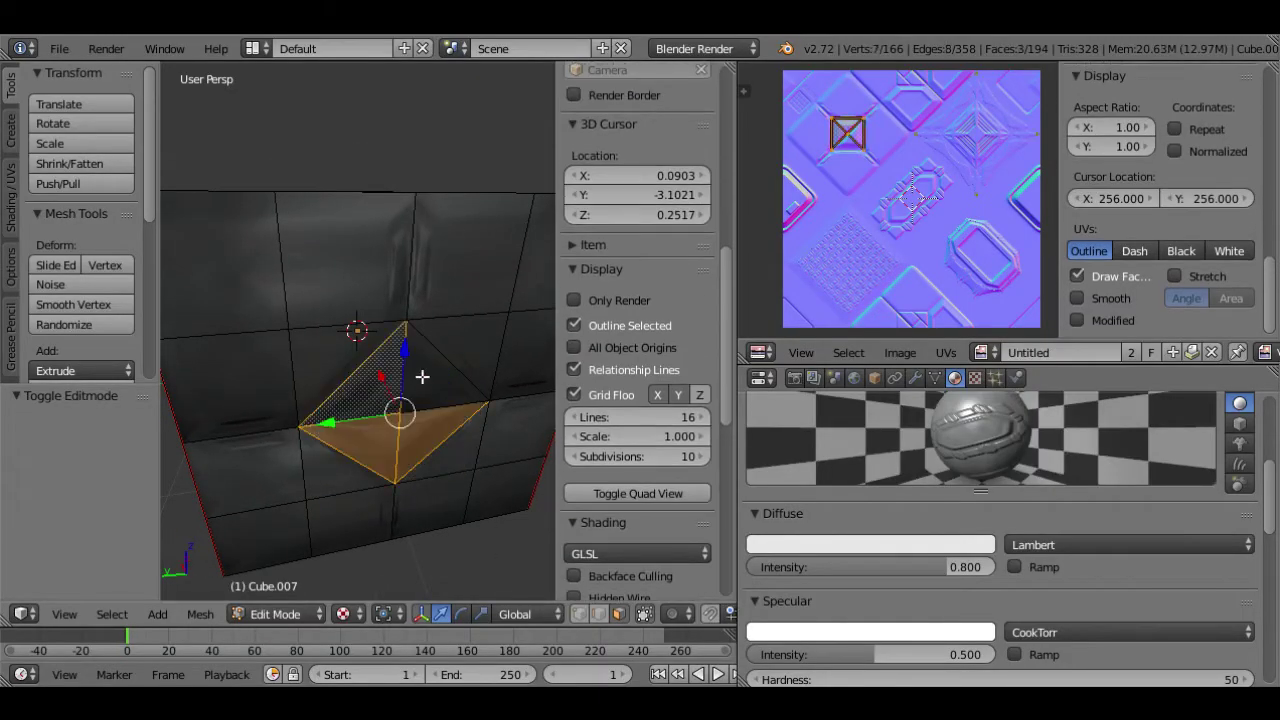
{"action": "right_click", "coordinate": [423, 377], "text": "shift"}
{"action": "scroll", "coordinate": [886, 491], "scroll_direction": "down", "scroll_amount": 1}
{"action": "scroll", "coordinate": [886, 491], "scroll_direction": "up", "scroll_amount": 3}
{"action": "middle_click_drag", "start_coordinate": [473, 376], "coordinate": [328, 366]}
{"action": "scroll", "coordinate": [857, 461], "scroll_direction": "down", "scroll_amount": 2}
{"action": "scroll", "coordinate": [880, 510], "scroll_direction": "up", "scroll_amount": 6}
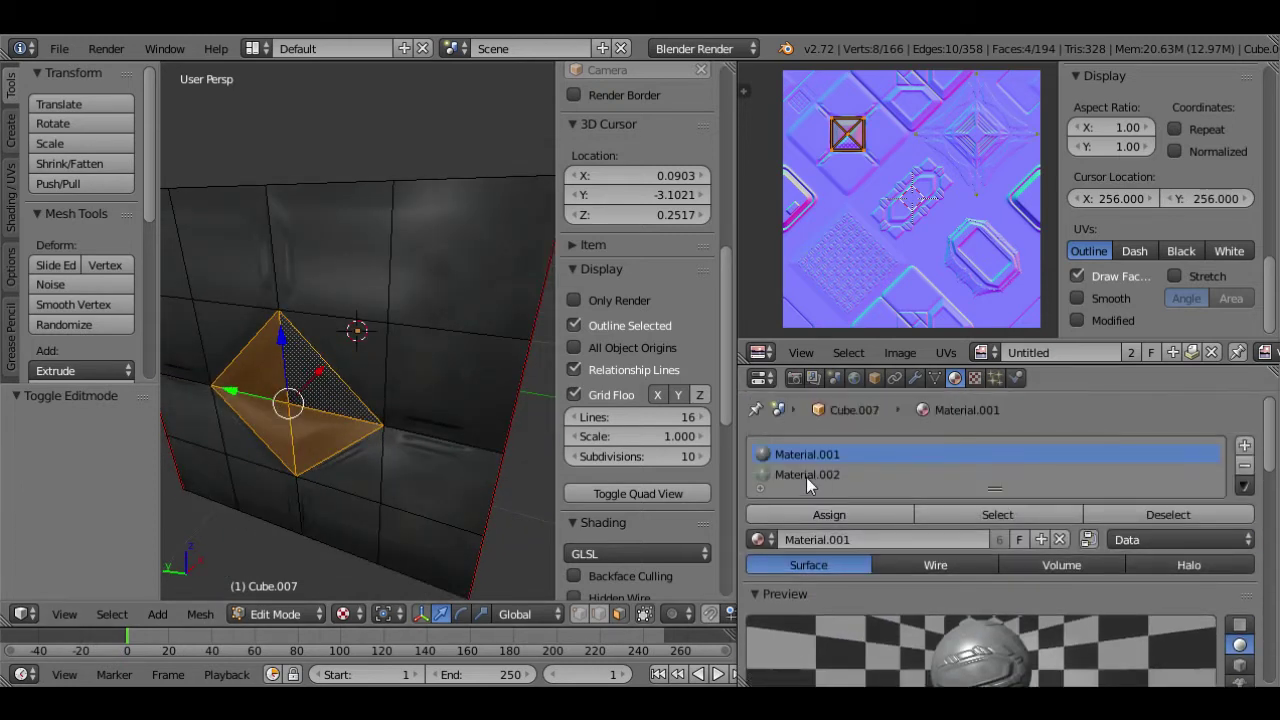
{"action": "left_click", "coordinate": [808, 475]}
{"action": "left_click", "coordinate": [826, 539]}
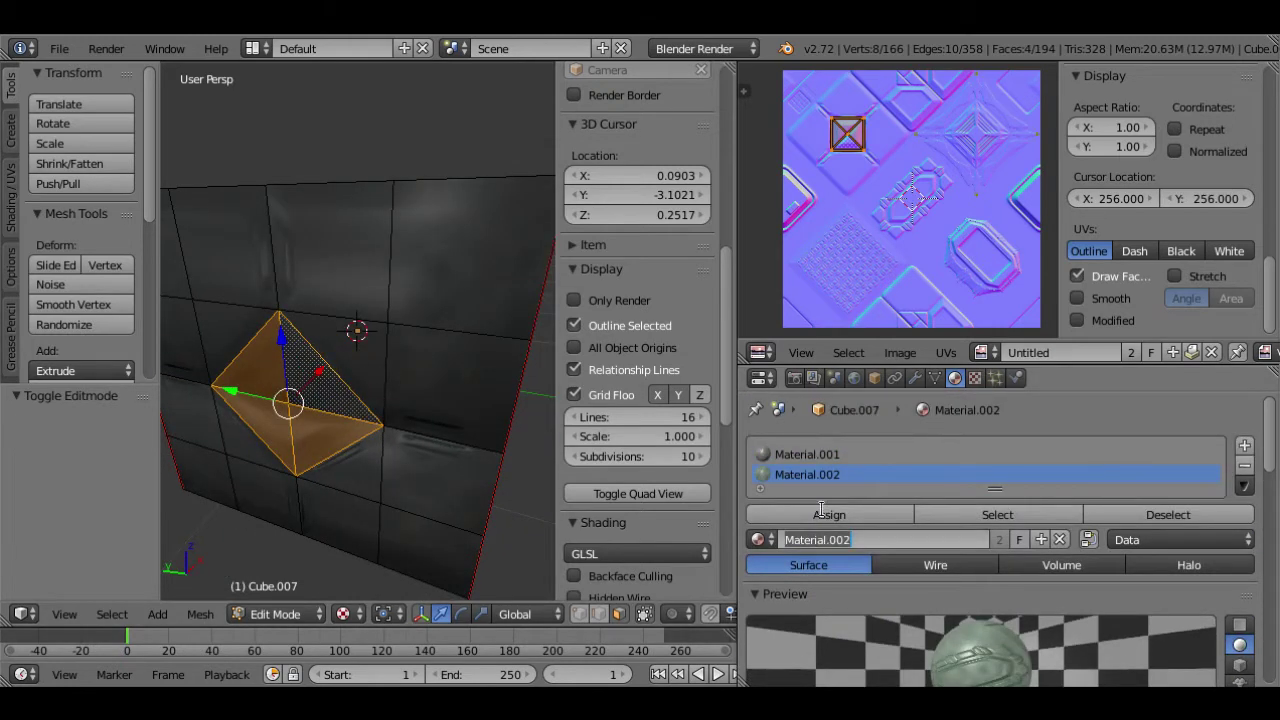
{"action": "left_click", "coordinate": [829, 515]}
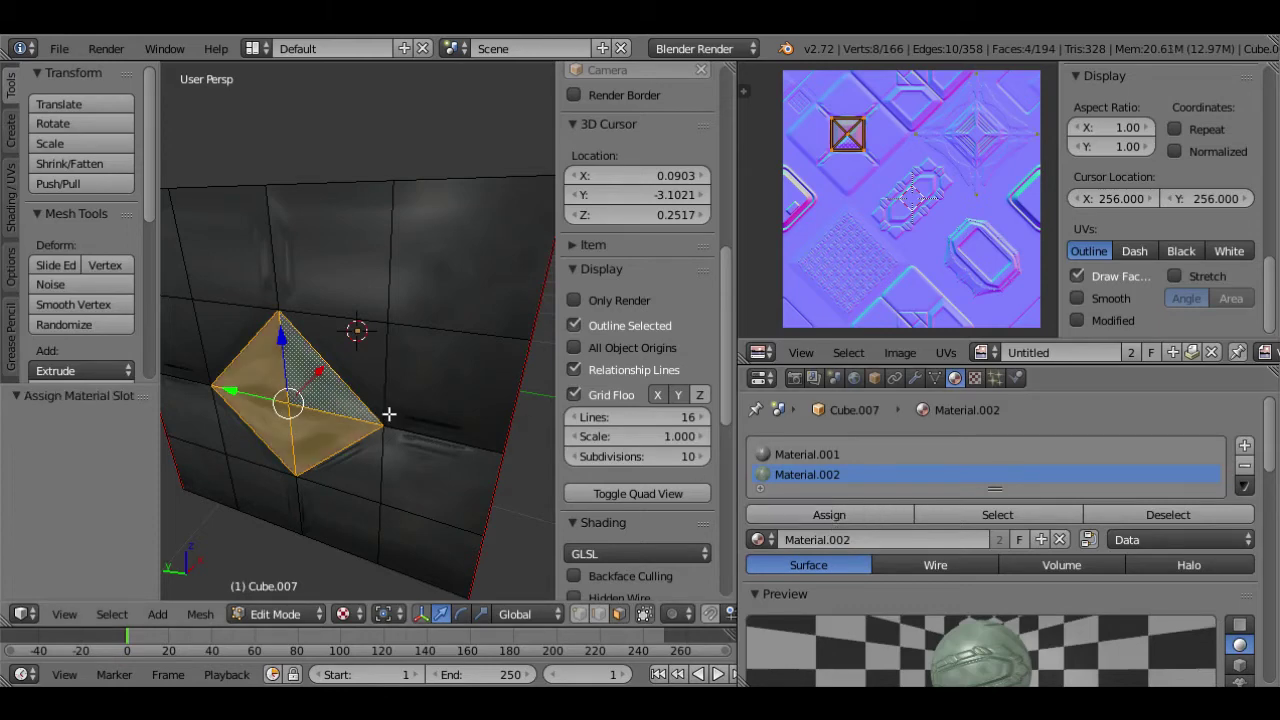
{"action": "key", "text": "Tab"}
{"action": "middle_click_drag", "start_coordinate": [378, 416], "coordinate": [404, 408]}
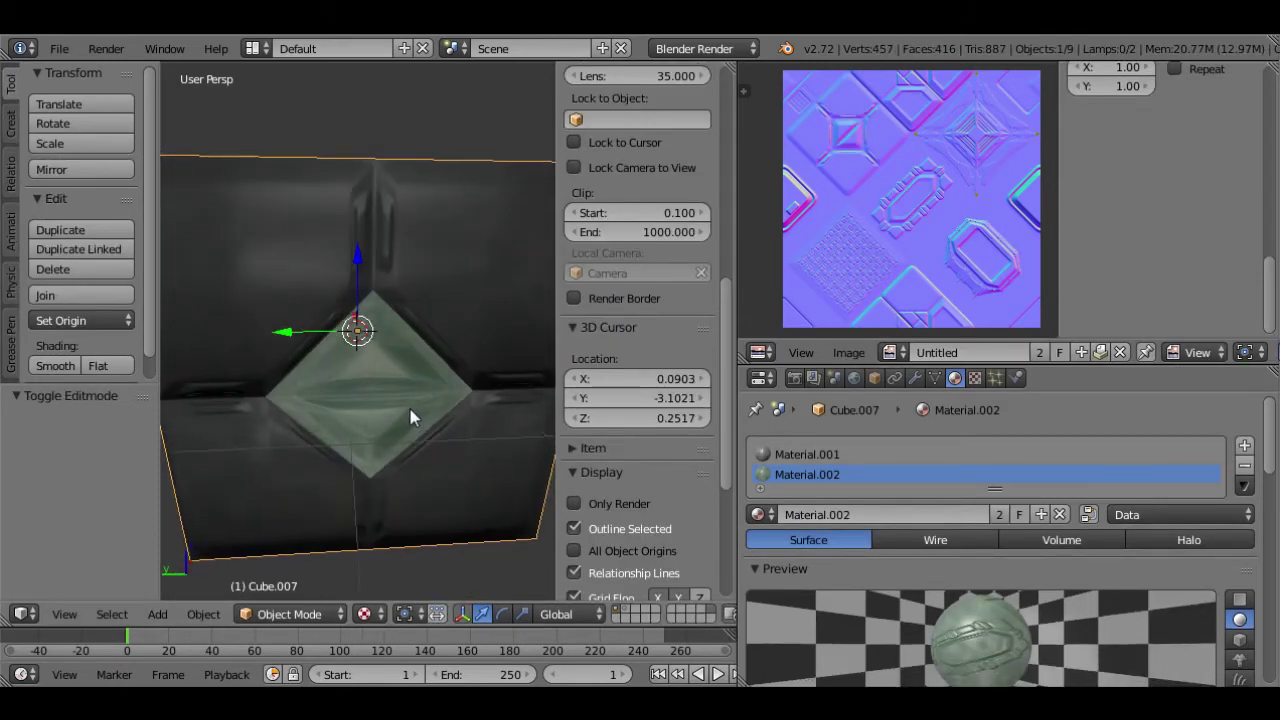
- Move the diamond faces' UVs 256 along X onto the concentric diamond pattern and rotate them 45 degrees
{"action": "key", "text": "Tab"}
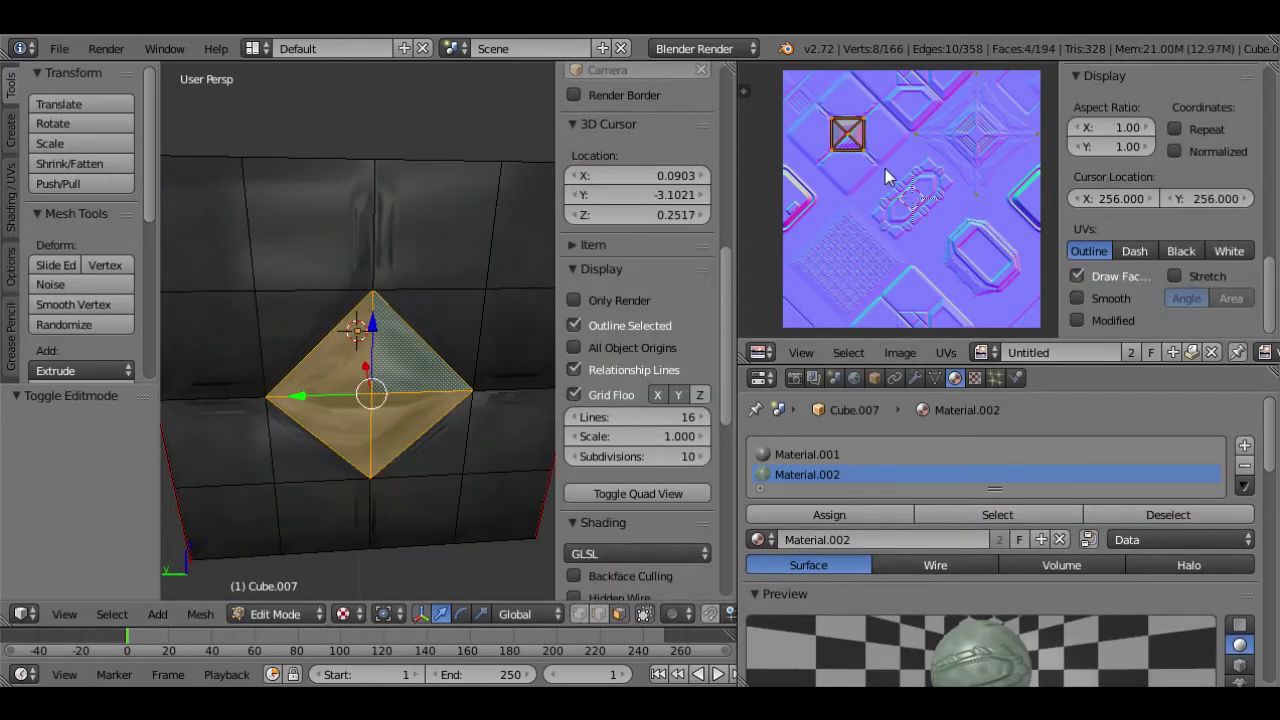
{"action": "type", "text": "g256"}
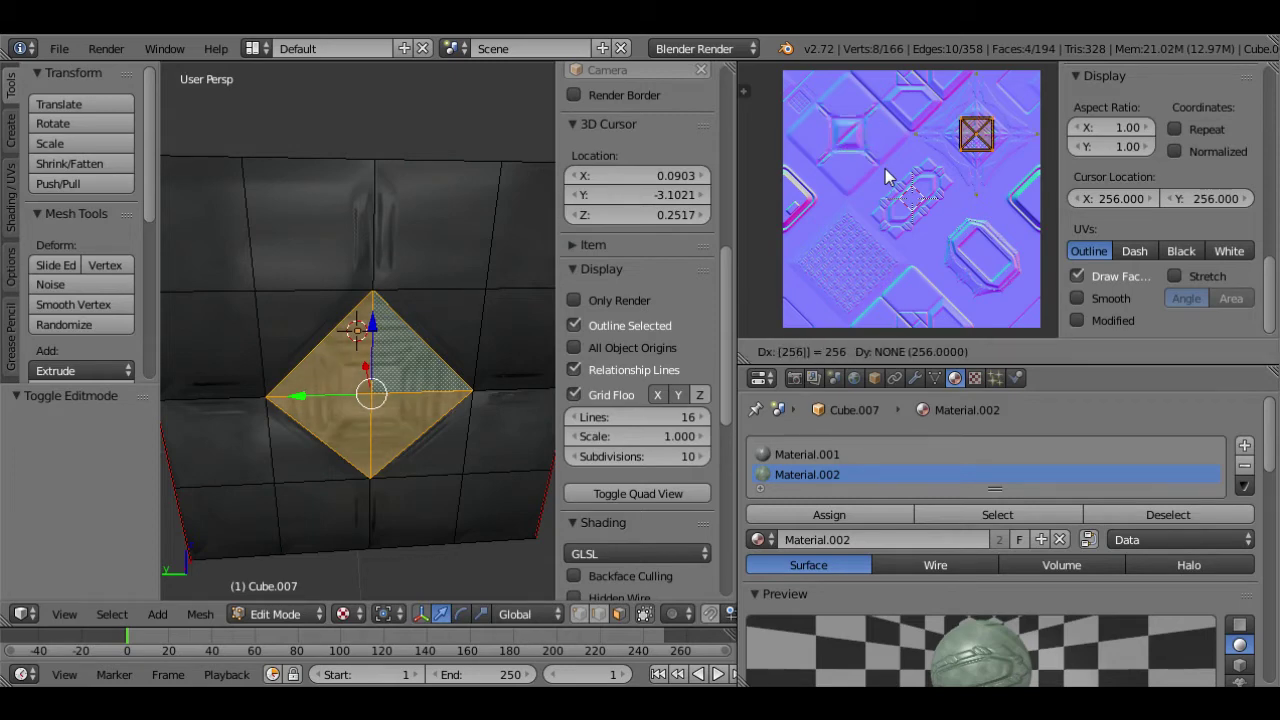
{"action": "key", "text": "Return"}
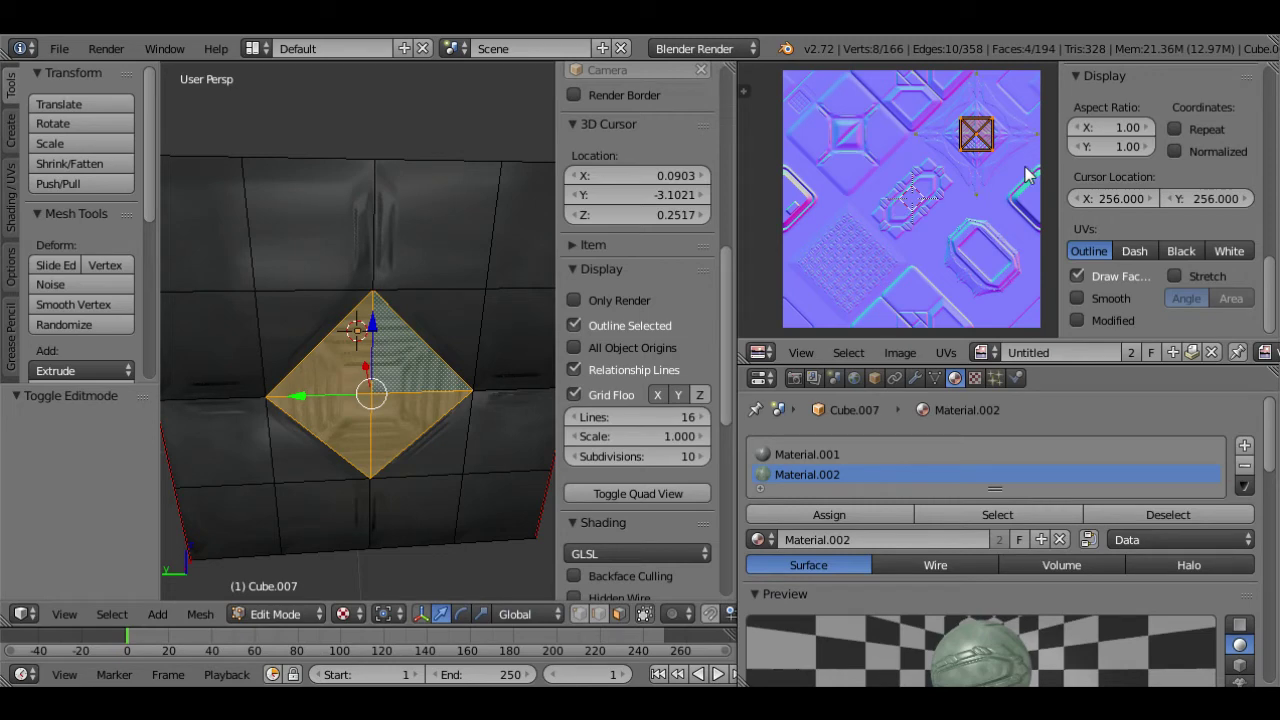
{"action": "type", "text": "r45"}
{"action": "key", "text": "Return"}
{"action": "key", "text": "Tab"}
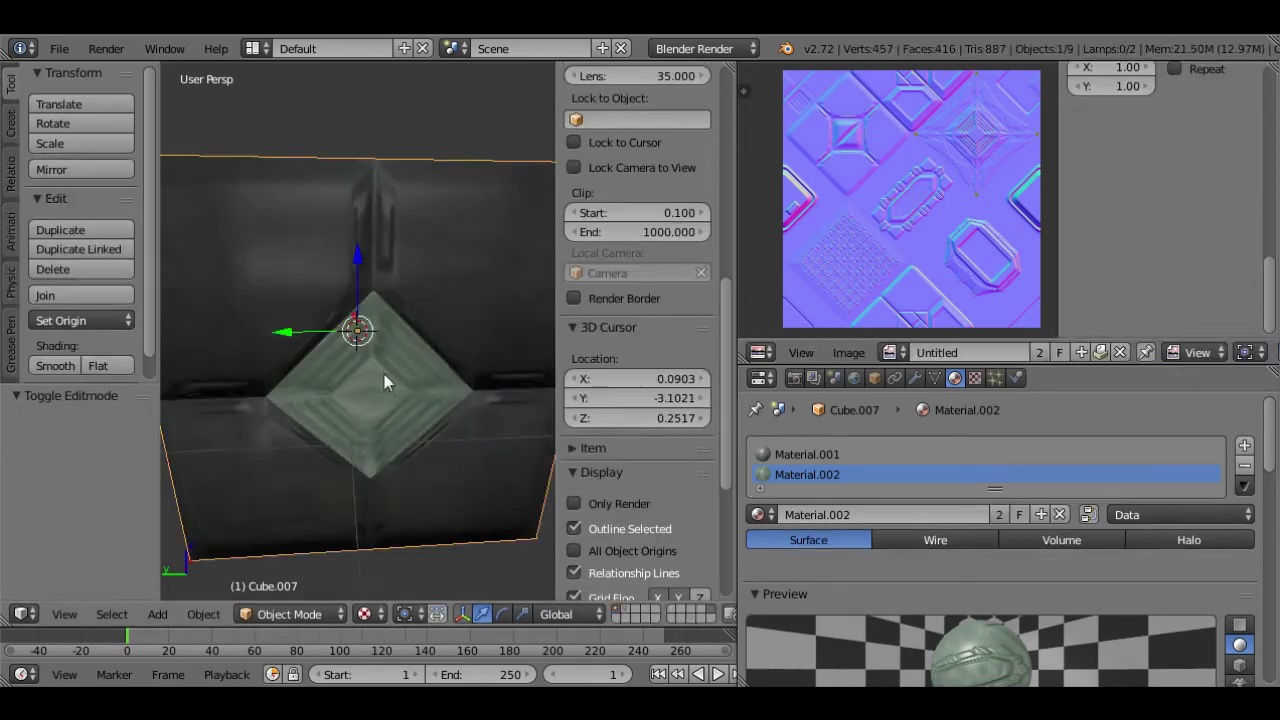
{"action": "key", "text": "Tab"}
{"action": "middle_click_drag", "start_coordinate": [414, 379], "coordinate": [360, 417]}
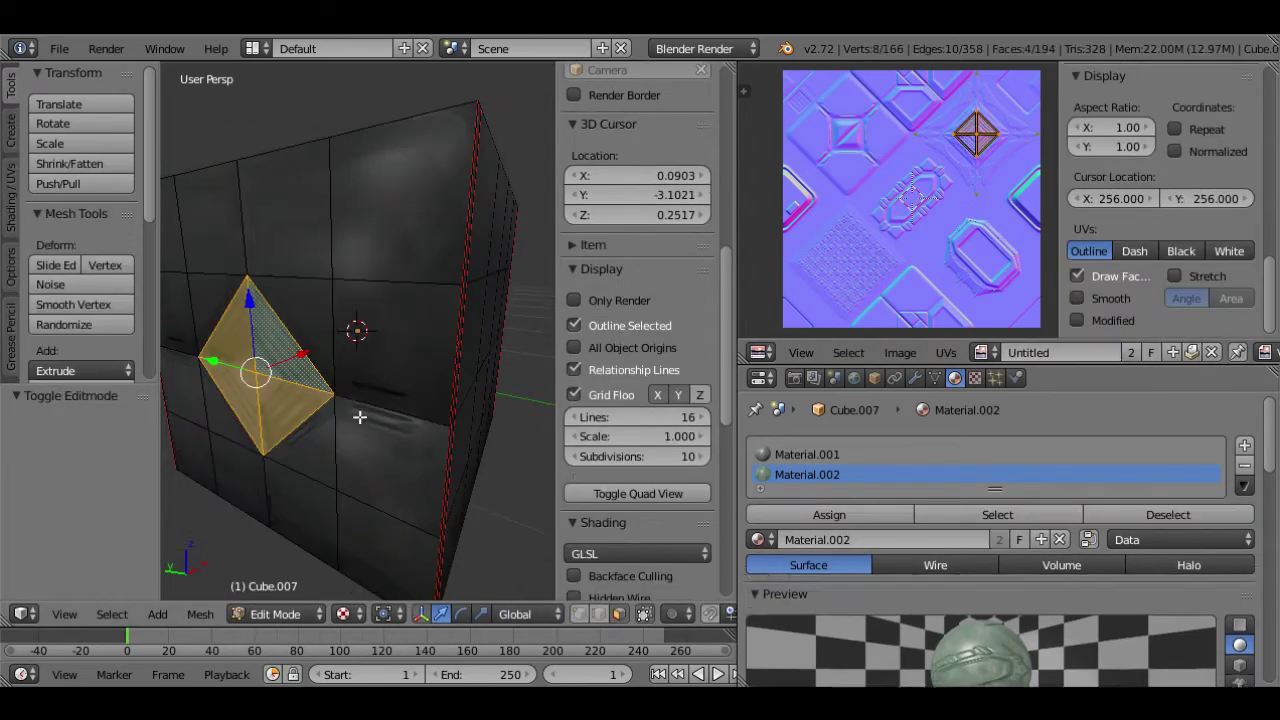
- Extrude the diamond's four faces outward by 0.05 and scale the extruded faces to 0.95
{"action": "type", "text": "e.50"}
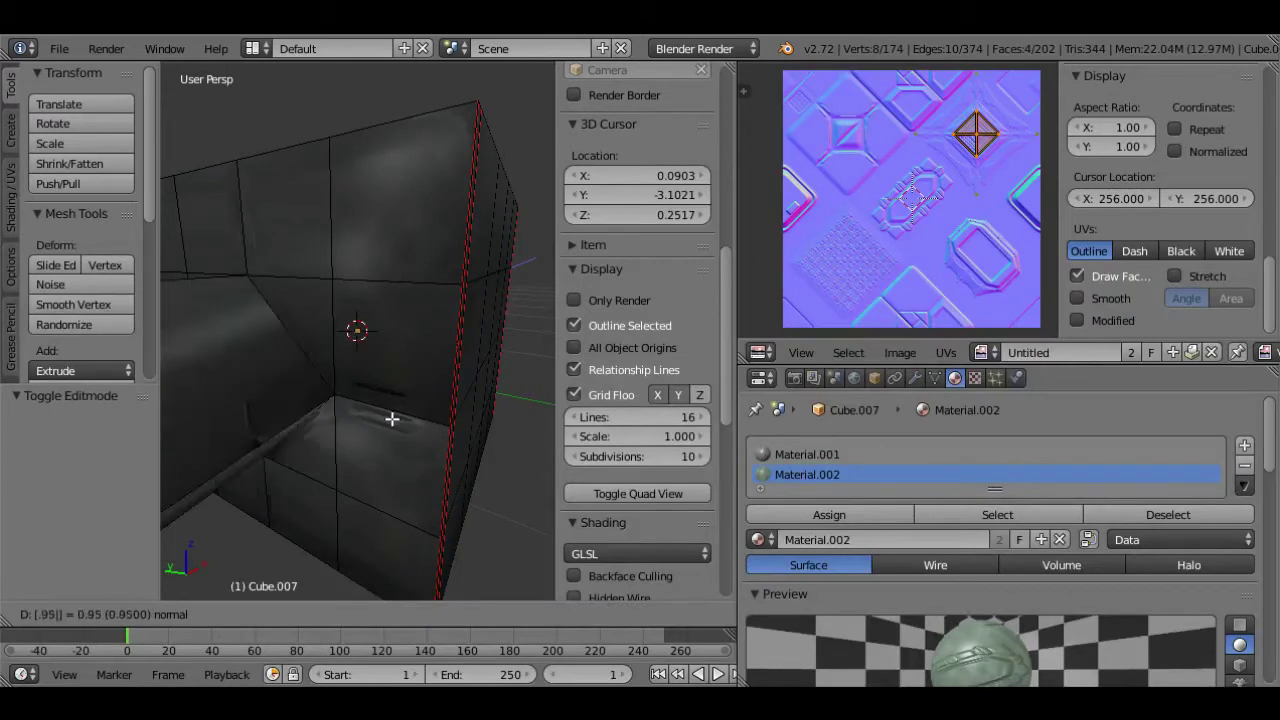
{"action": "key", "text": "Escape"}
{"action": "type", "text": "e"}
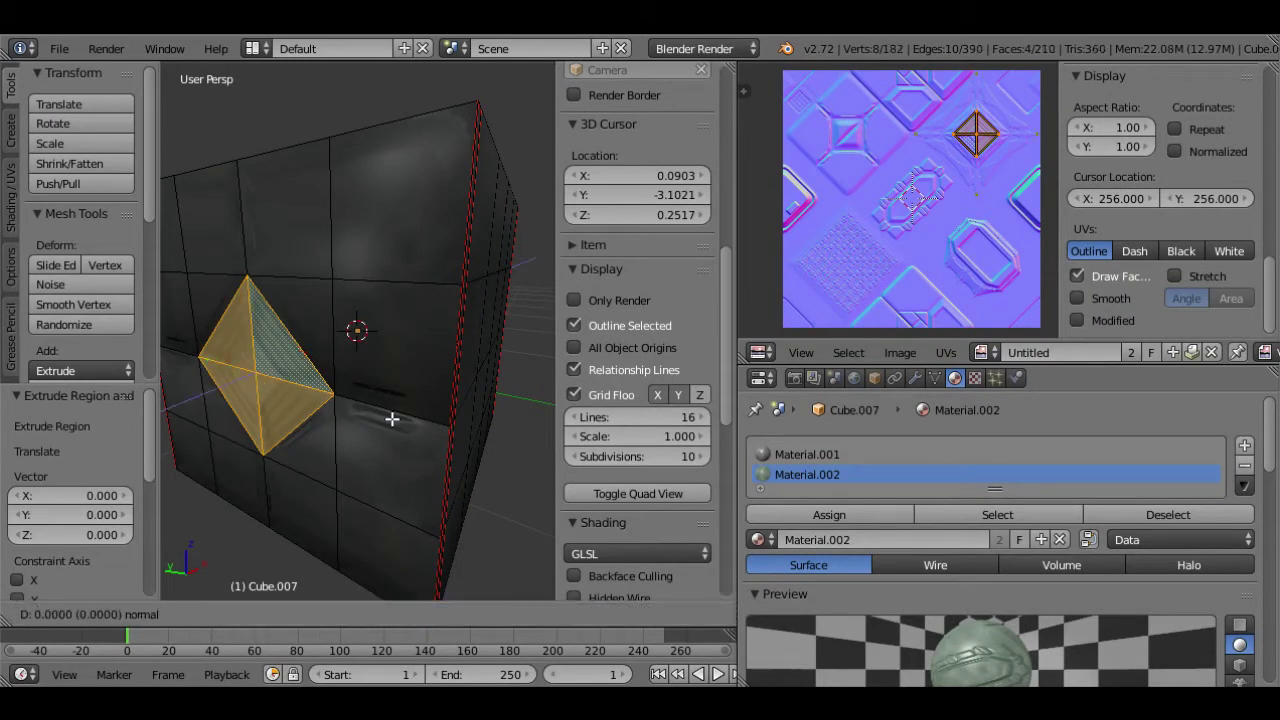
{"action": "type", "text": ".05"}
{"action": "key", "text": "Return"}
{"action": "type", "text": "s"}
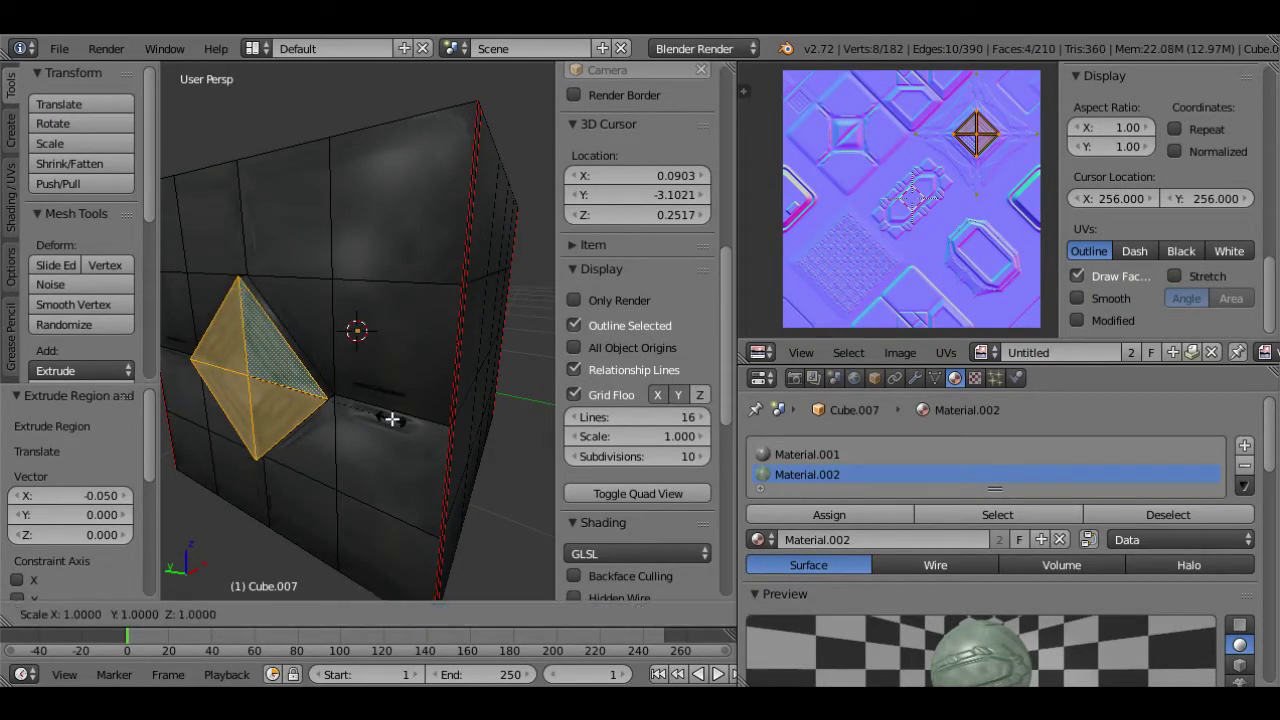
{"action": "type", "text": ".95"}
{"action": "key", "text": "Return"}
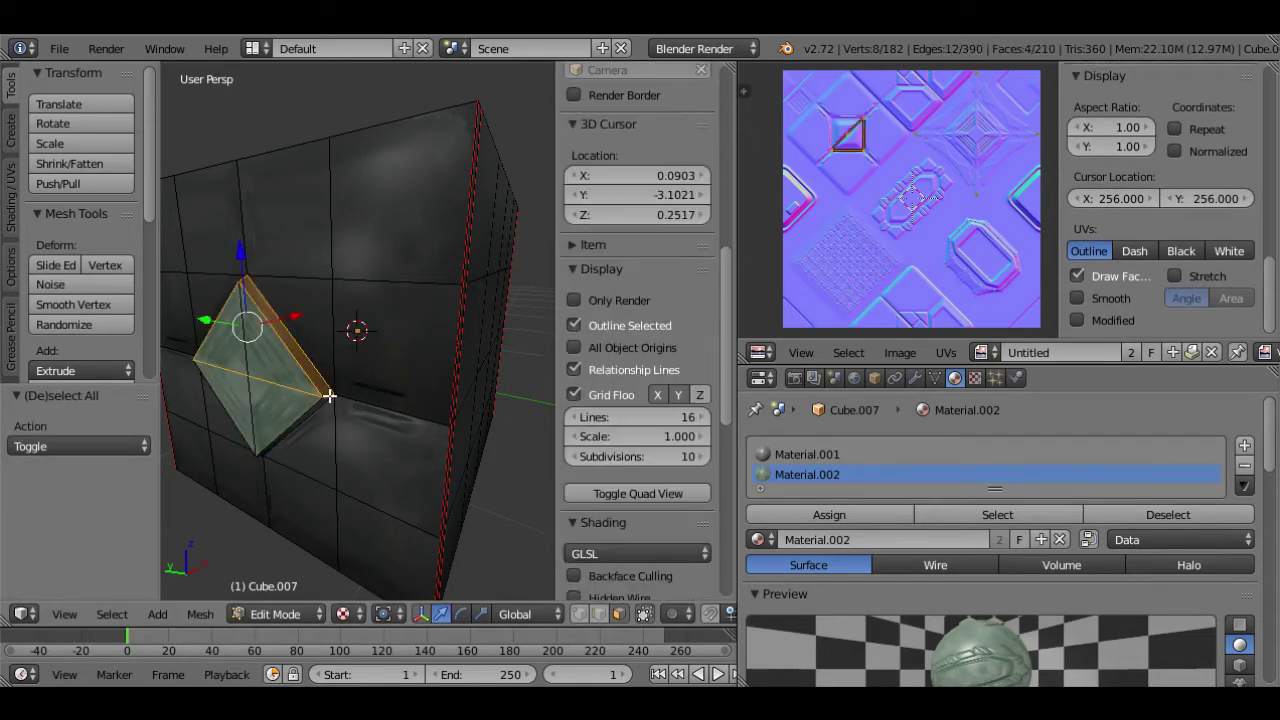
- Select the thin side faces around the extruded diamond, including the one on its far side, and assign Material.002 to them
{"action": "scroll", "coordinate": [637, 320], "scroll_direction": "down", "scroll_amount": 3}
{"action": "key", "text": "a"}
{"action": "right_click", "coordinate": [330, 396]}
{"action": "key", "text": "l"}
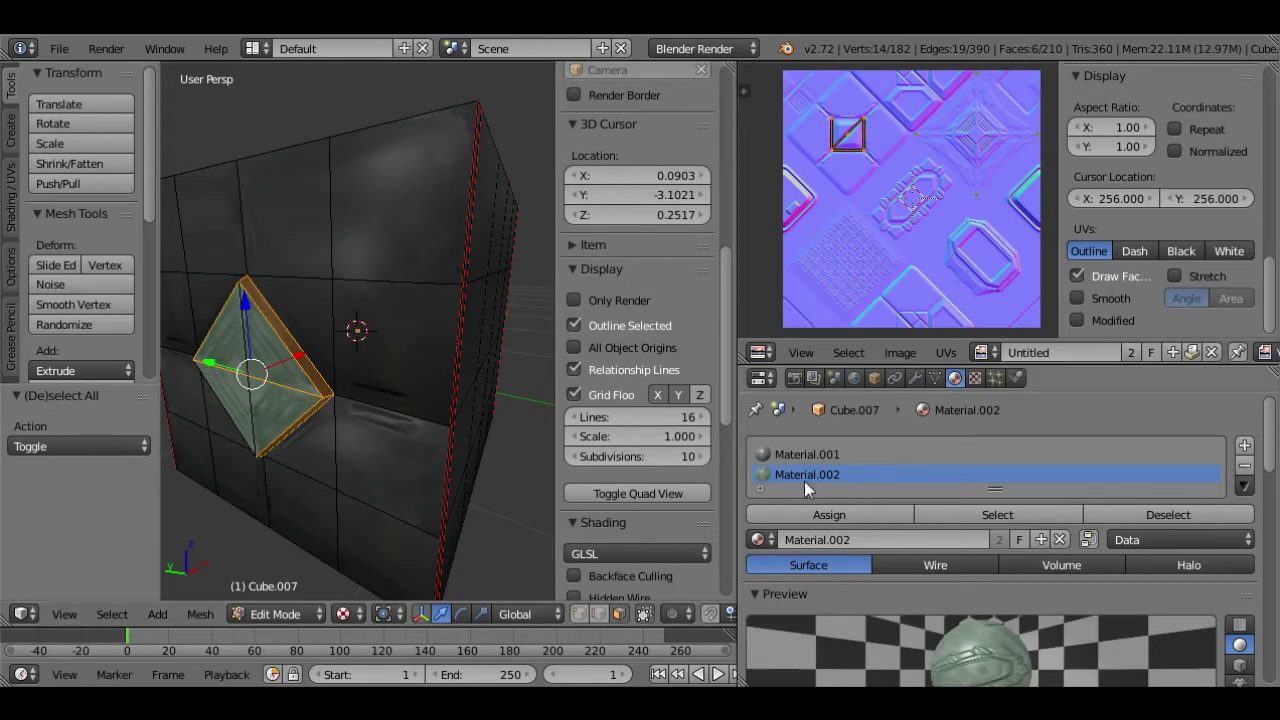
{"action": "left_click", "coordinate": [828, 515]}
{"action": "middle_click_drag", "start_coordinate": [300, 397], "coordinate": [474, 360]}
{"action": "right_click", "coordinate": [474, 360]}
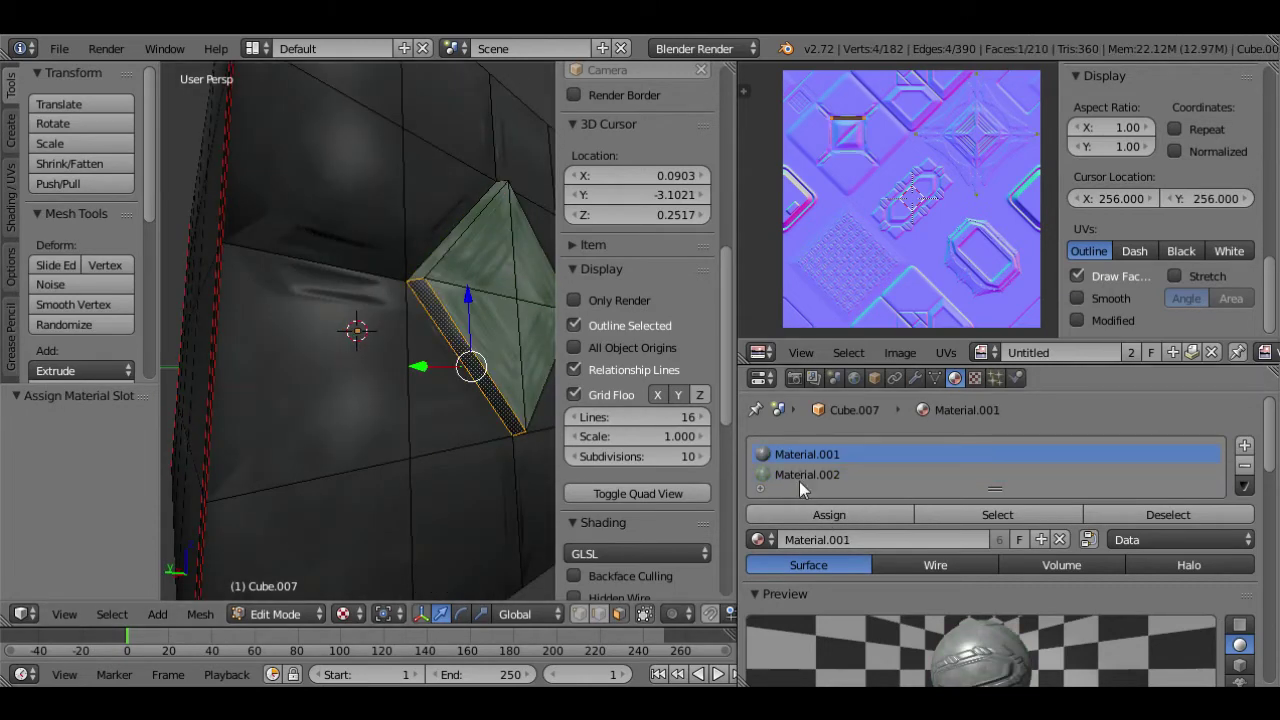
{"action": "left_click", "coordinate": [820, 520]}
{"action": "key", "text": "Tab"}
{"action": "middle_click_drag", "start_coordinate": [394, 386], "coordinate": [272, 392]}
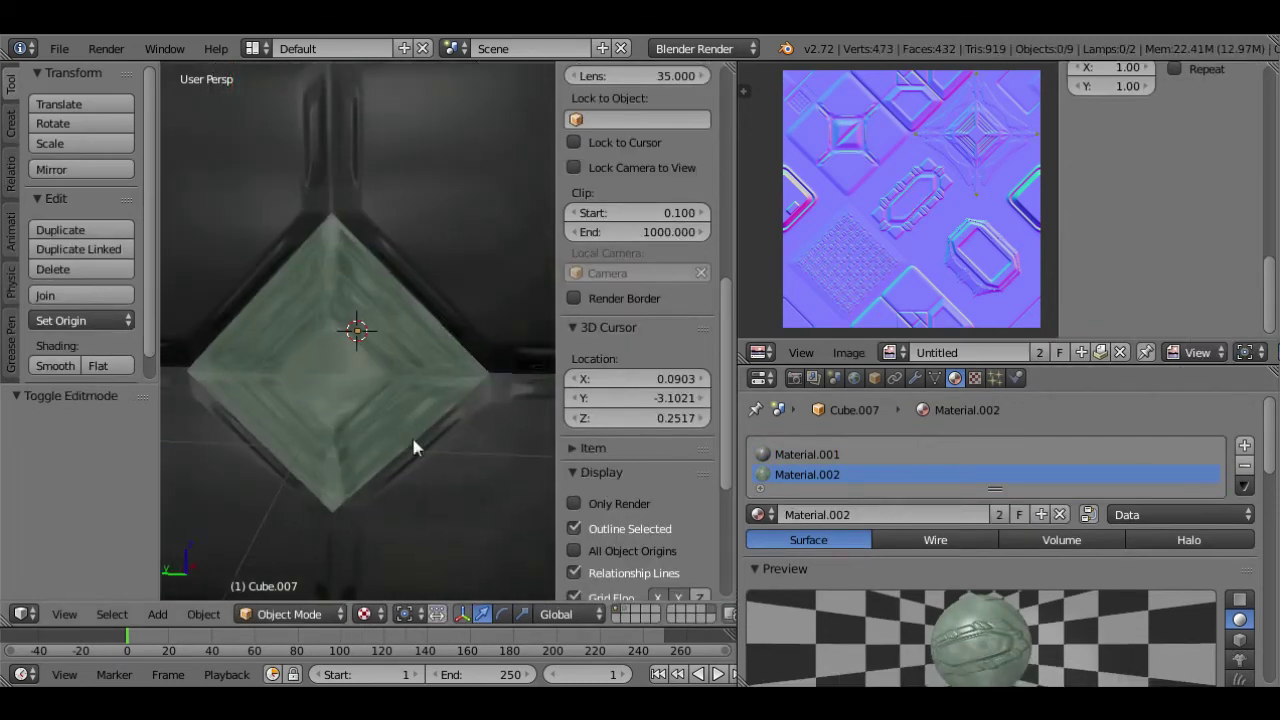
- Select the diamond's four triangular faces, set the pivot point to Individual Origins and scale the faces down slightly
{"action": "key", "text": "Tab"}
{"action": "right_click", "coordinate": [380, 428]}
{"action": "right_click", "coordinate": [294, 420], "text": "shift"}
{"action": "right_click", "coordinate": [298, 328], "text": "shift"}
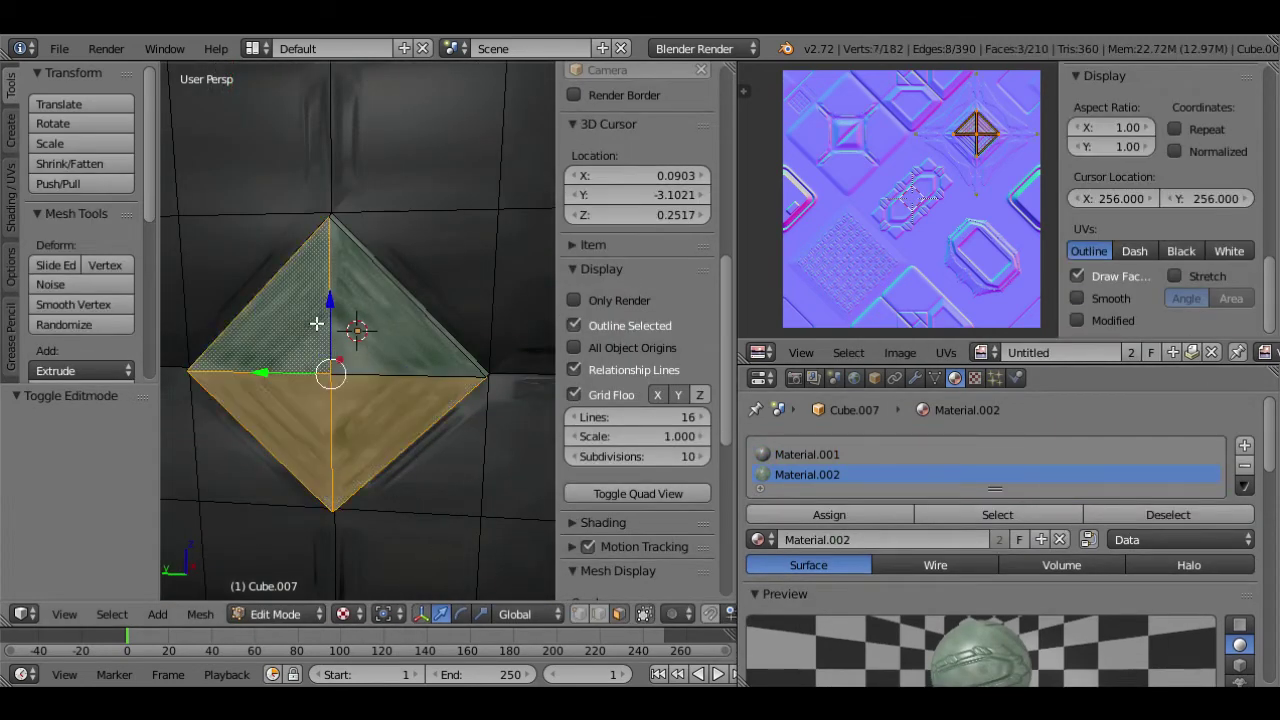
{"action": "right_click", "coordinate": [366, 322], "text": "shift"}
{"action": "left_click", "coordinate": [383, 614]}
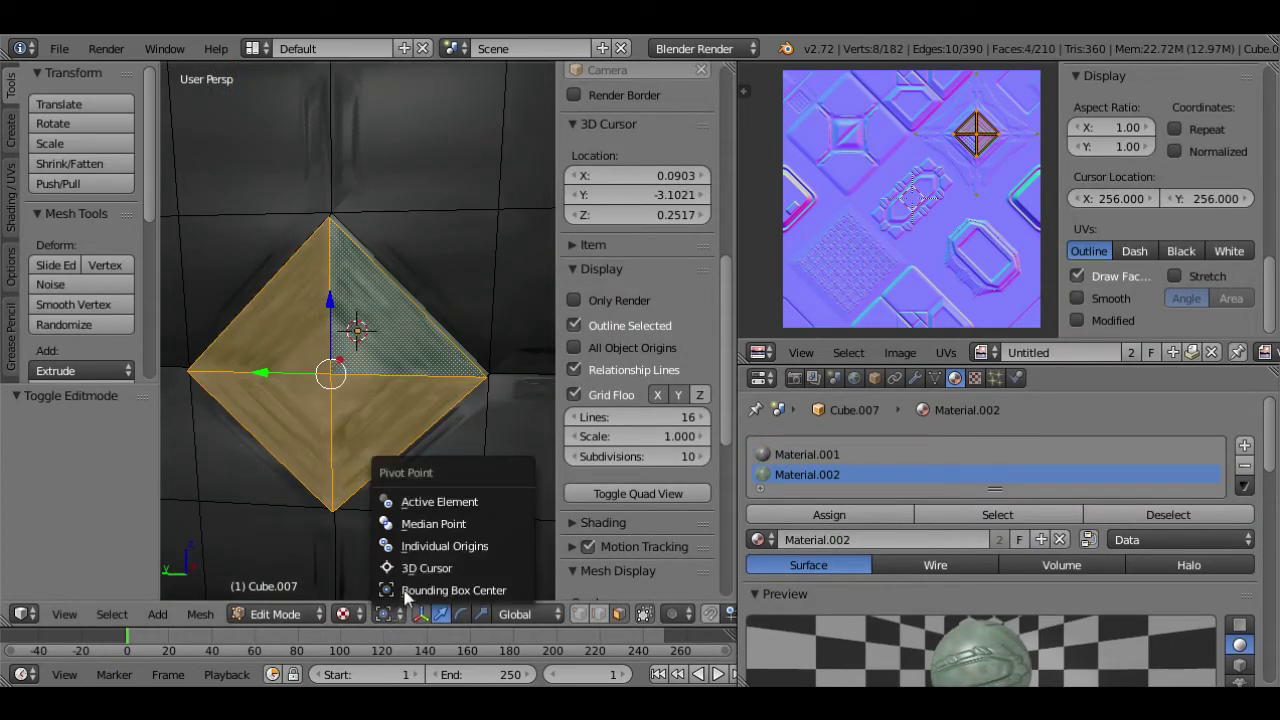
{"action": "left_click", "coordinate": [440, 549]}
{"action": "key", "text": "s"}
{"action": "left_click", "coordinate": [491, 520]}
- Select the narrow strip faces between the diamond's upper and lower halves, assign Material.002 and check the cube in Object Mode
{"action": "key", "text": "a"}
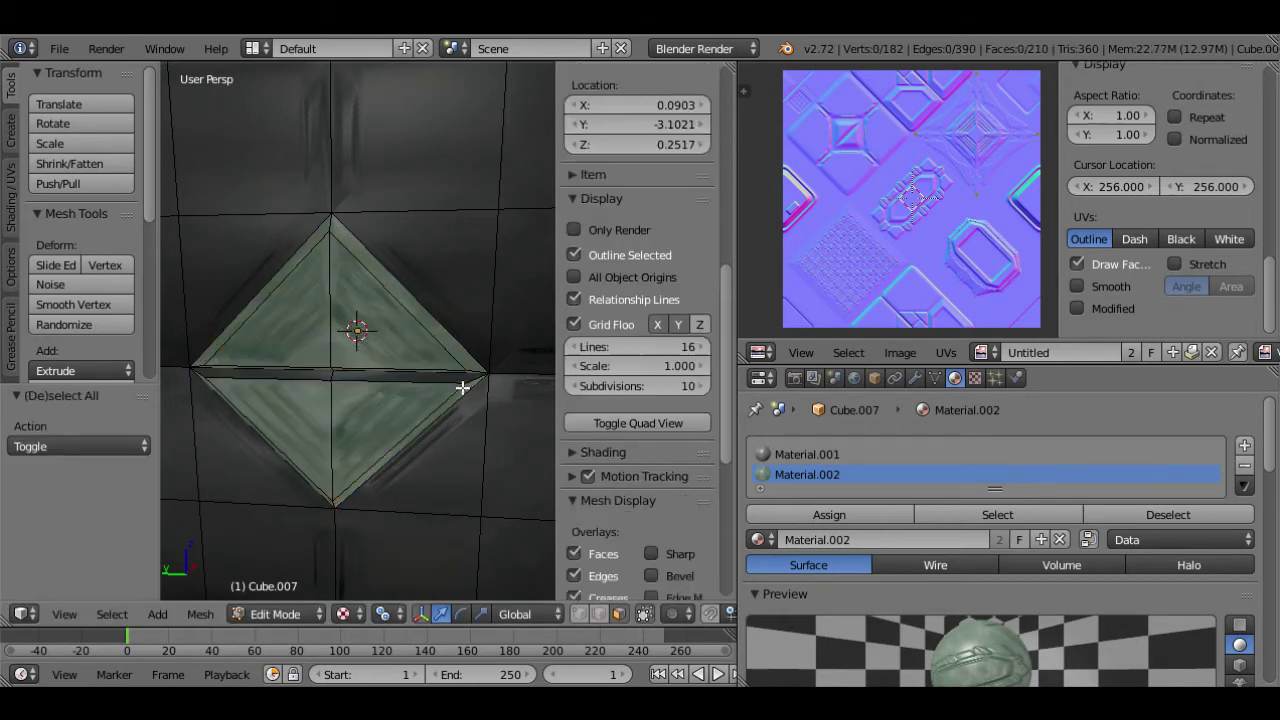
{"action": "right_click", "coordinate": [456, 381]}
{"action": "scroll", "coordinate": [390, 342], "scroll_direction": "down", "scroll_amount": 2}
{"action": "middle_click_drag", "start_coordinate": [344, 380], "coordinate": [382, 373]}
{"action": "right_click", "coordinate": [410, 328], "text": "shift"}
{"action": "left_click", "coordinate": [808, 474]}
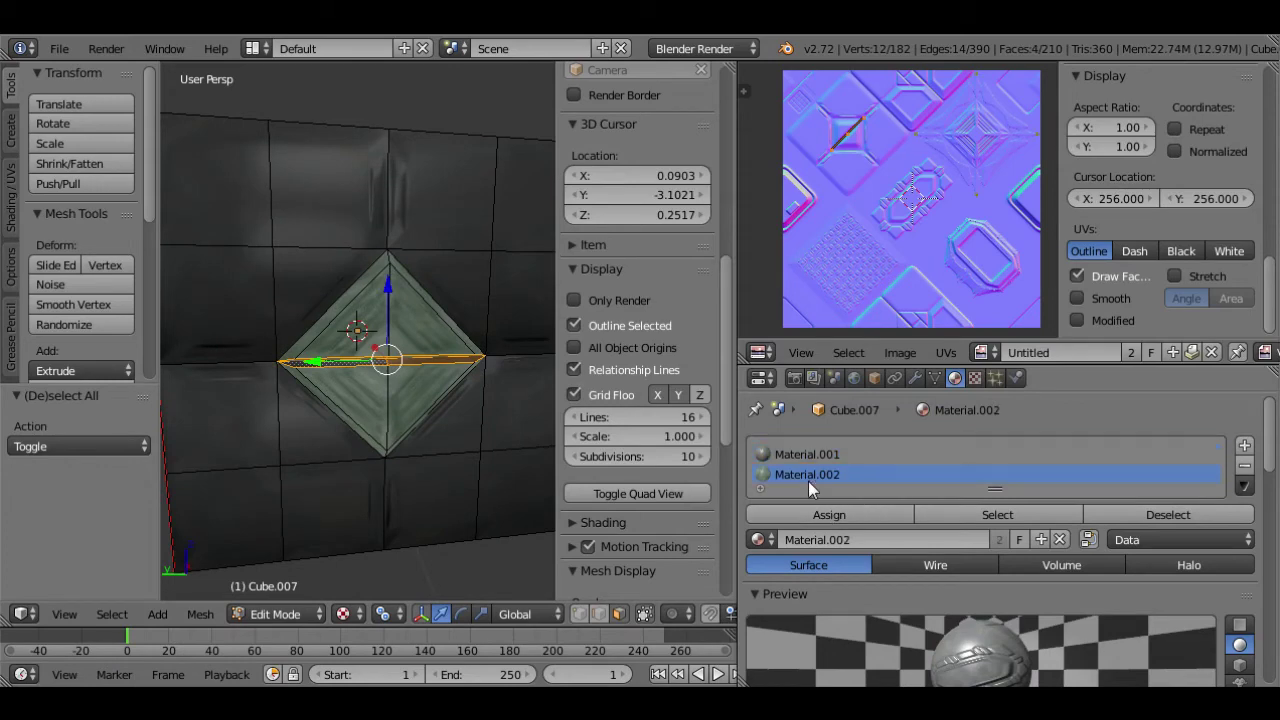
{"action": "left_click", "coordinate": [820, 514]}
{"action": "key", "text": "Tab"}
{"action": "middle_click_drag", "start_coordinate": [403, 404], "coordinate": [352, 418]}
{"action": "key", "text": "a"}
{"action": "key", "text": "Tab"}
- Select the four faces of the wall's upper-left quarter beside the diamond
{"action": "right_click", "coordinate": [285, 277]}
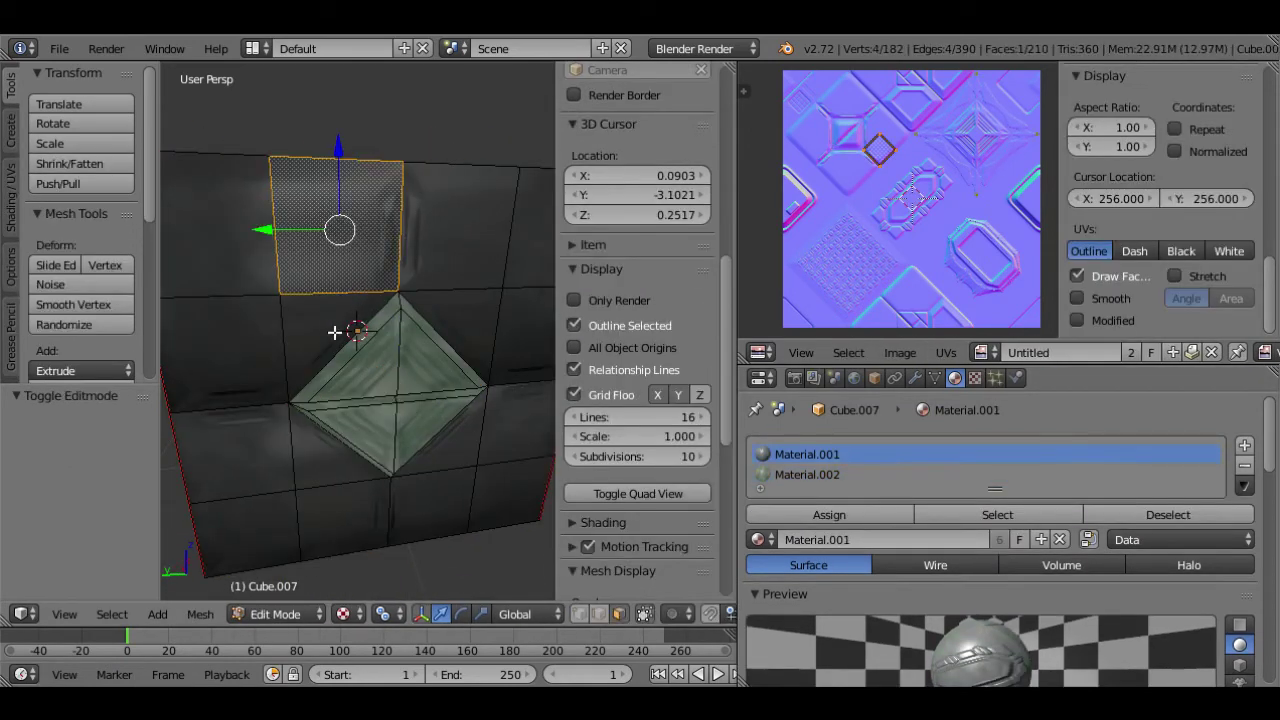
{"action": "scroll", "coordinate": [294, 391], "scroll_direction": "down", "scroll_amount": 4}
{"action": "middle_click_drag", "start_coordinate": [249, 378], "coordinate": [337, 360]}
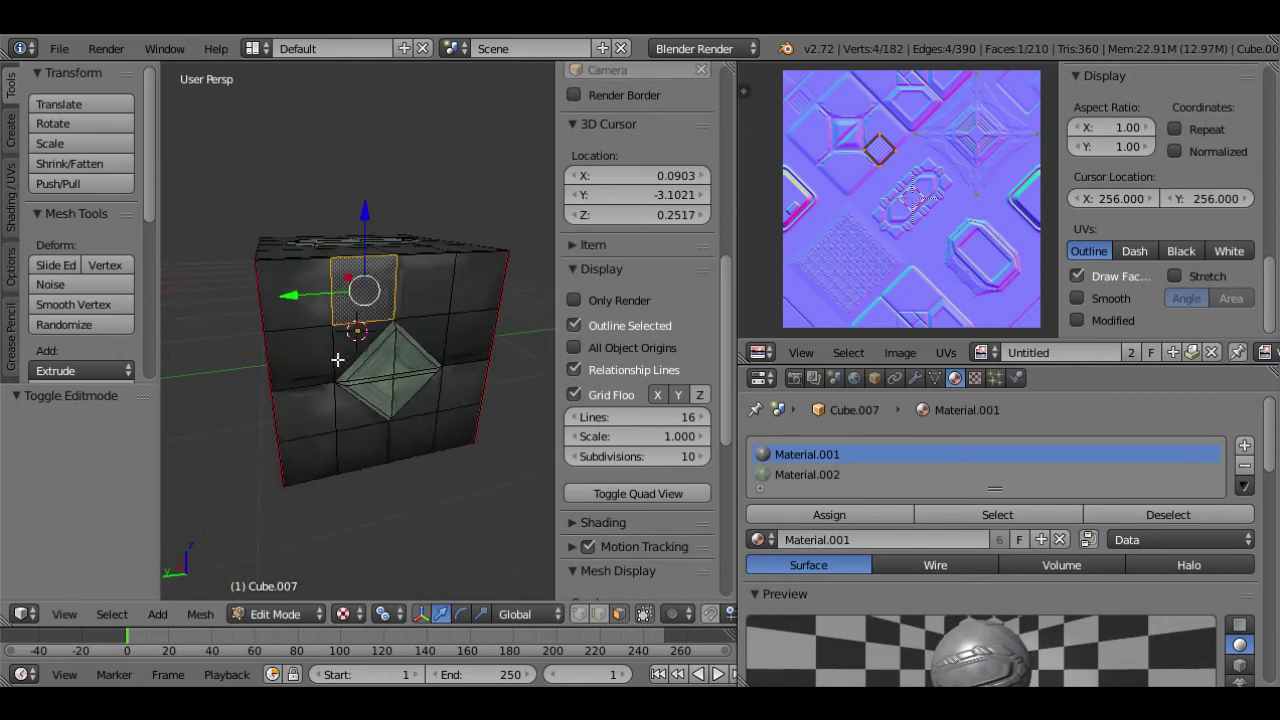
{"action": "right_click", "coordinate": [342, 350], "text": "shift"}
{"action": "right_click", "coordinate": [305, 350], "text": "shift"}
{"action": "right_click", "coordinate": [306, 301], "text": "shift"}
{"action": "right_click", "coordinate": [438, 335], "text": "shift"}
{"action": "right_click", "coordinate": [429, 303], "text": "shift"}
{"action": "right_click", "coordinate": [470, 298], "text": "shift"}
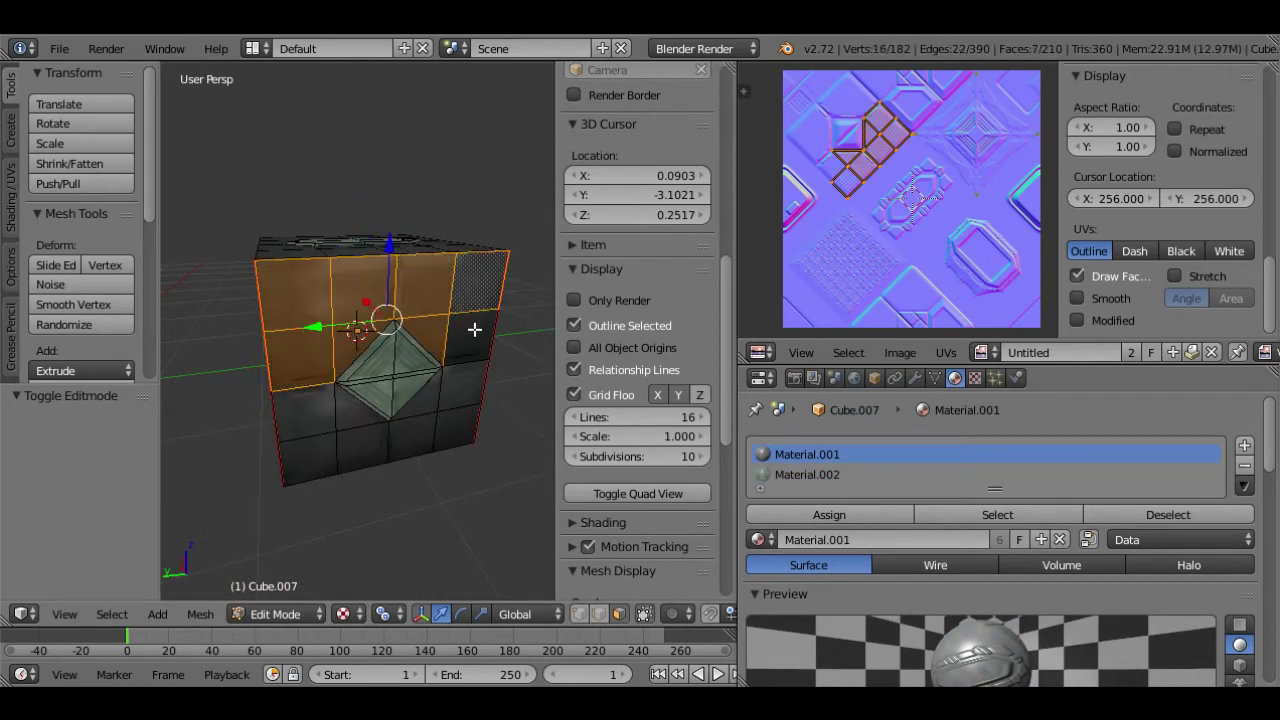
{"action": "right_click", "coordinate": [473, 329], "text": "shift"}
{"action": "right_click", "coordinate": [468, 385], "text": "shift"}
{"action": "right_click", "coordinate": [462, 432], "text": "shift"}
{"action": "right_click", "coordinate": [425, 428], "text": "shift"}
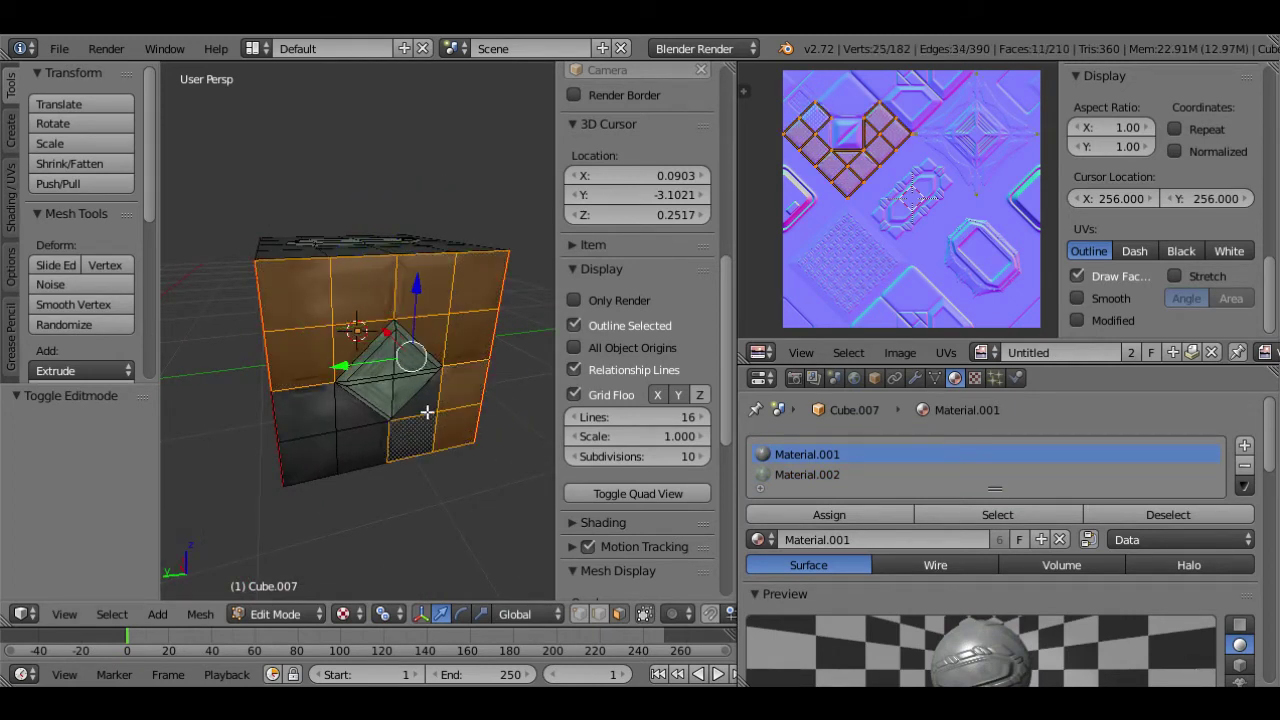
{"action": "right_click", "coordinate": [352, 445], "text": "shift"}
{"action": "key", "text": "ctrl+z"}
{"action": "key", "text": "ctrl+z"}
{"action": "key", "text": "ctrl+z"}
{"action": "key", "text": "ctrl+z"}
{"action": "key", "text": "ctrl+z"}
{"action": "key", "text": "ctrl+z"}
{"action": "key", "text": "ctrl+z"}
{"action": "key", "text": "ctrl+z"}
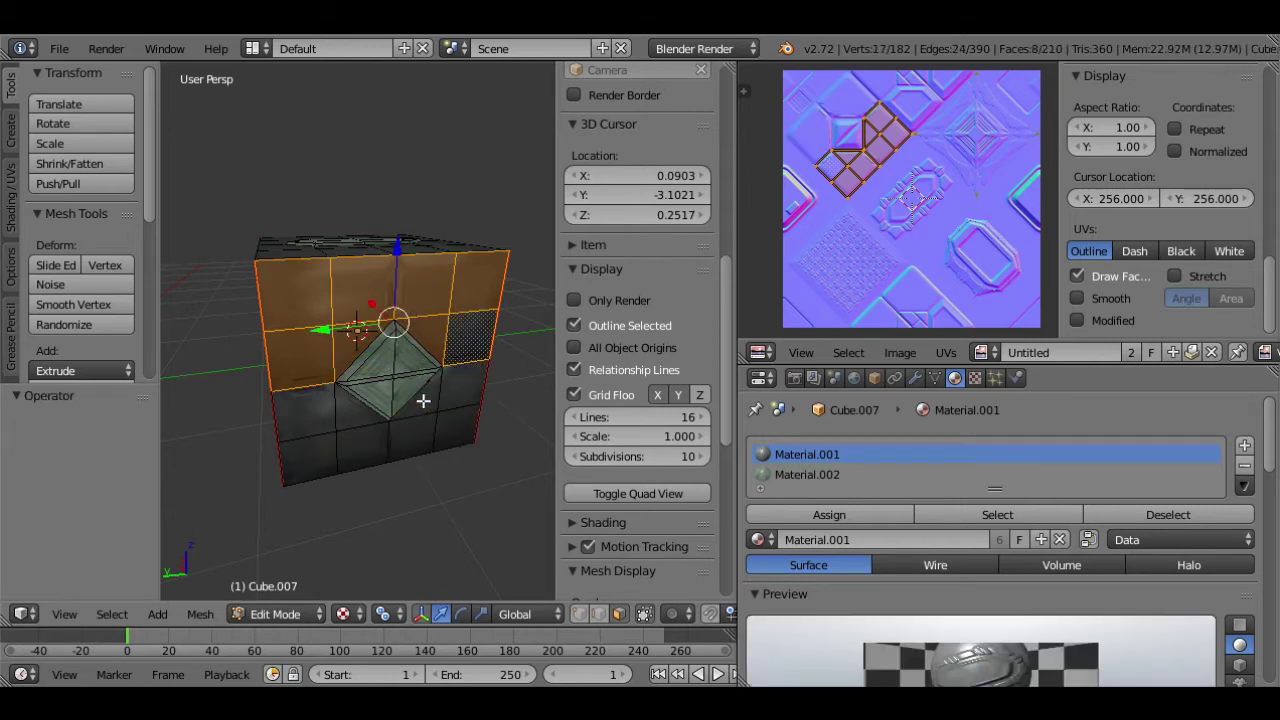
{"action": "key", "text": "ctrl+z"}
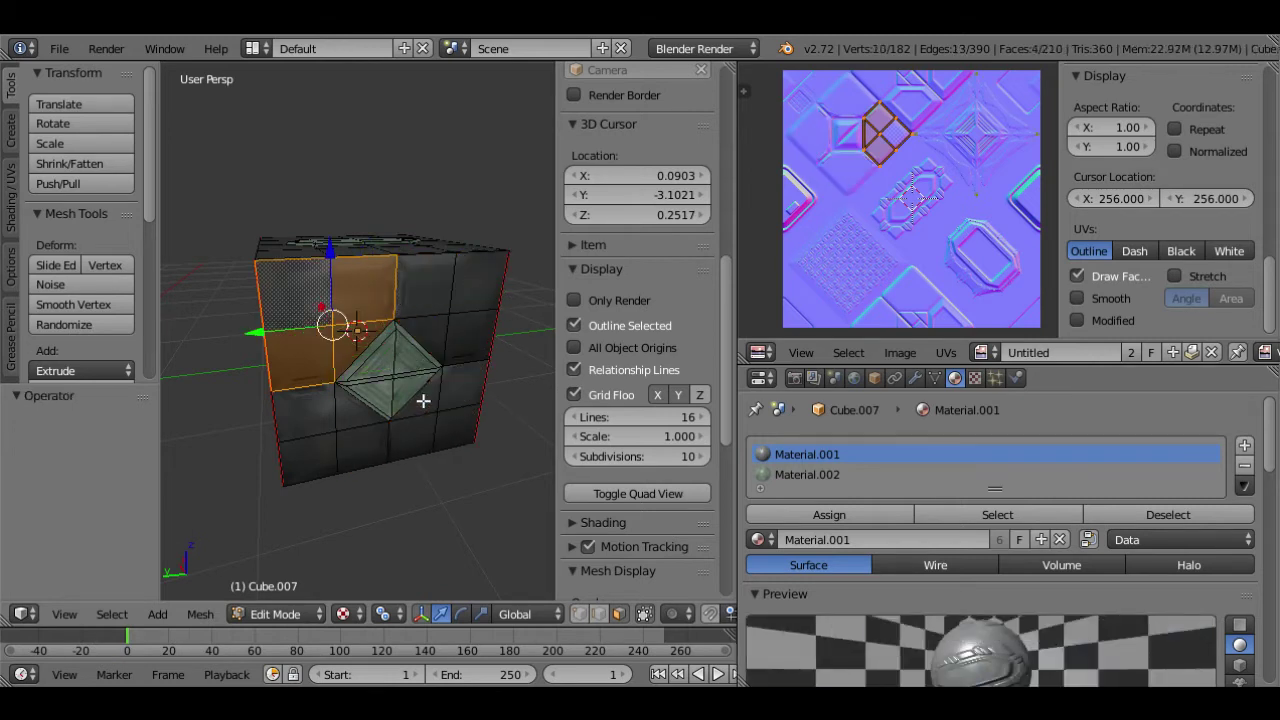
- Extrude the upper-left quarter's faces in place and scale them to 0.9
{"action": "key", "text": "e"}
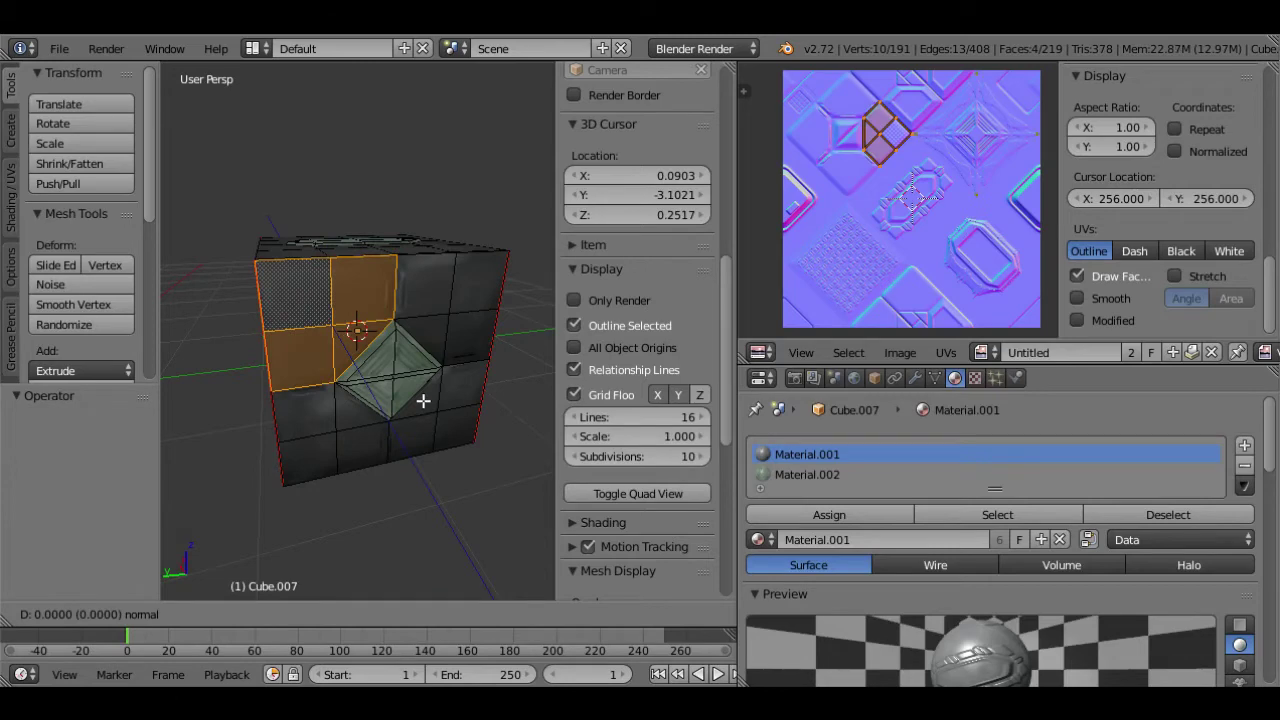
{"action": "right_click", "coordinate": [423, 400]}
{"action": "type", "text": "s.9"}
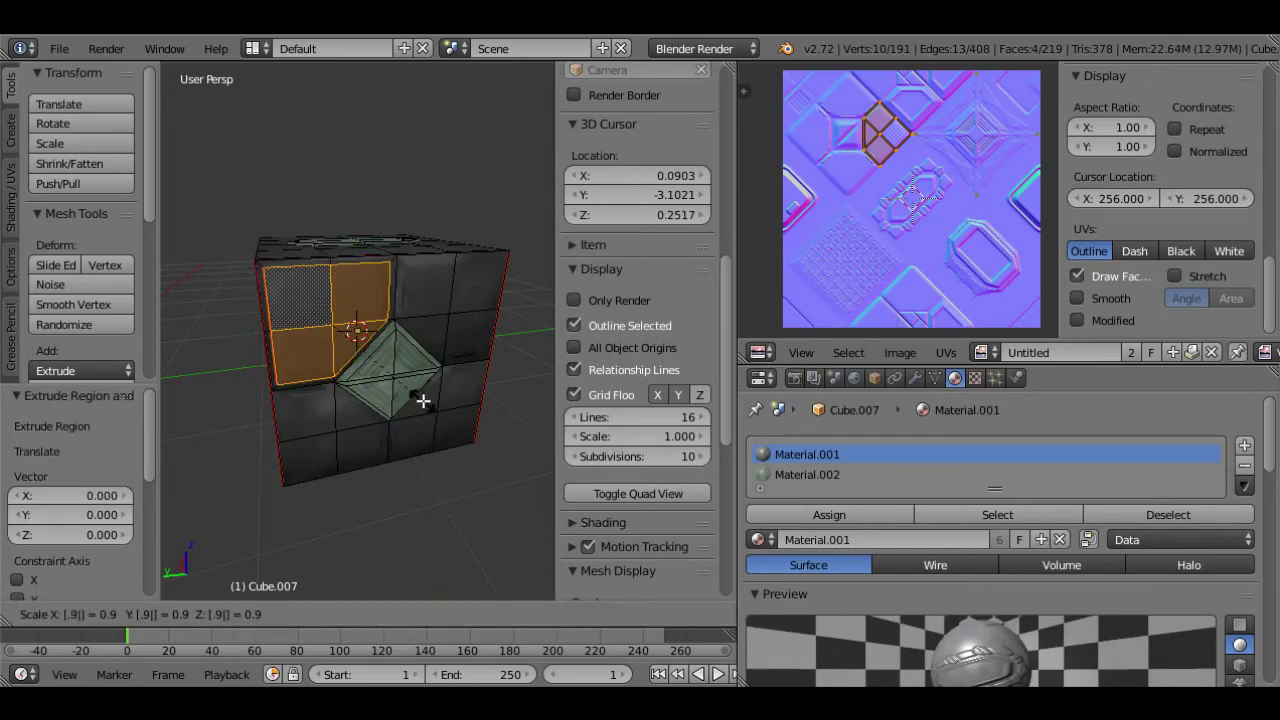
{"action": "key", "text": "Return"}
- Select the four faces of the wall's upper-right quarter, extrude them in place and scale them to 0.9
{"action": "key", "text": "a"}
{"action": "right_click", "coordinate": [417, 331]}
{"action": "right_click", "coordinate": [432, 291], "text": "shift"}
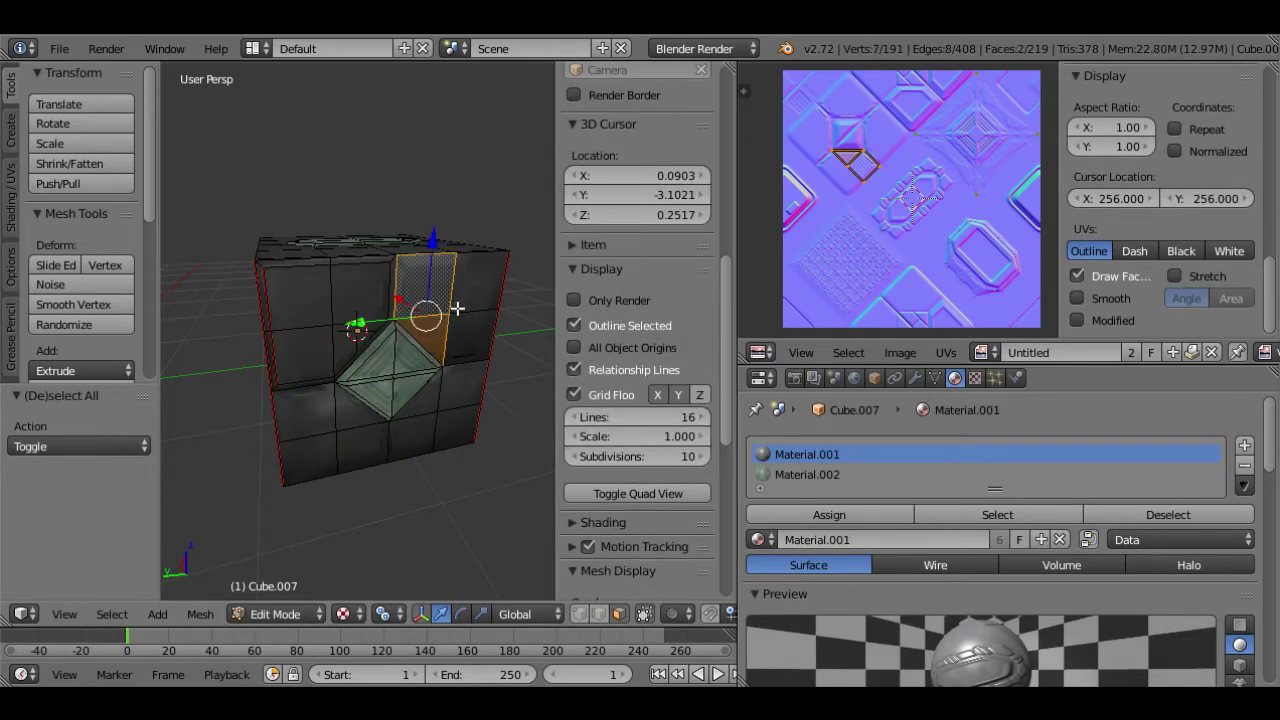
{"action": "right_click", "coordinate": [474, 291], "text": "shift"}
{"action": "right_click", "coordinate": [469, 344], "text": "shift"}
{"action": "key", "text": "e"}
{"action": "right_click", "coordinate": [469, 344]}
{"action": "type", "text": "s.9"}
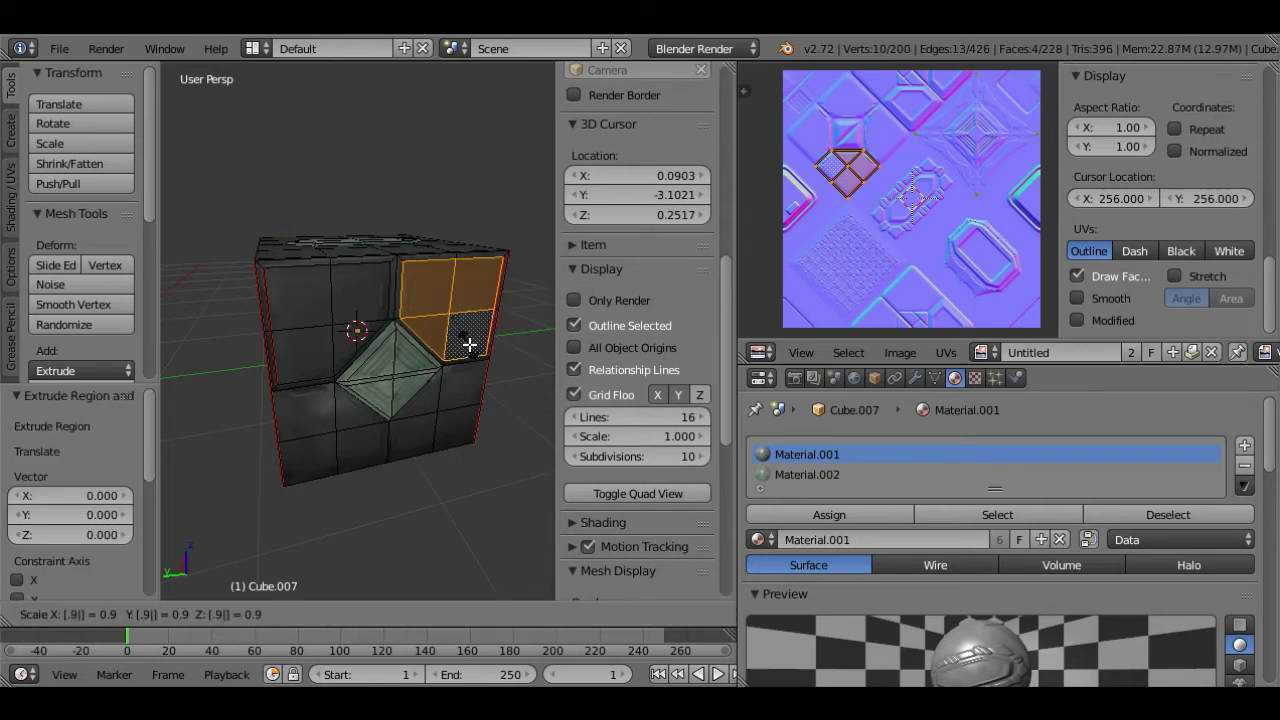
{"action": "key", "text": "Return"}
- Select the four faces of the wall's lower-right quarter, extrude them in place and scale them to 0.9
{"action": "key", "text": "a"}
{"action": "right_click", "coordinate": [454, 425]}
{"action": "right_click", "coordinate": [456, 381], "text": "shift"}
{"action": "right_click", "coordinate": [429, 393], "text": "shift"}
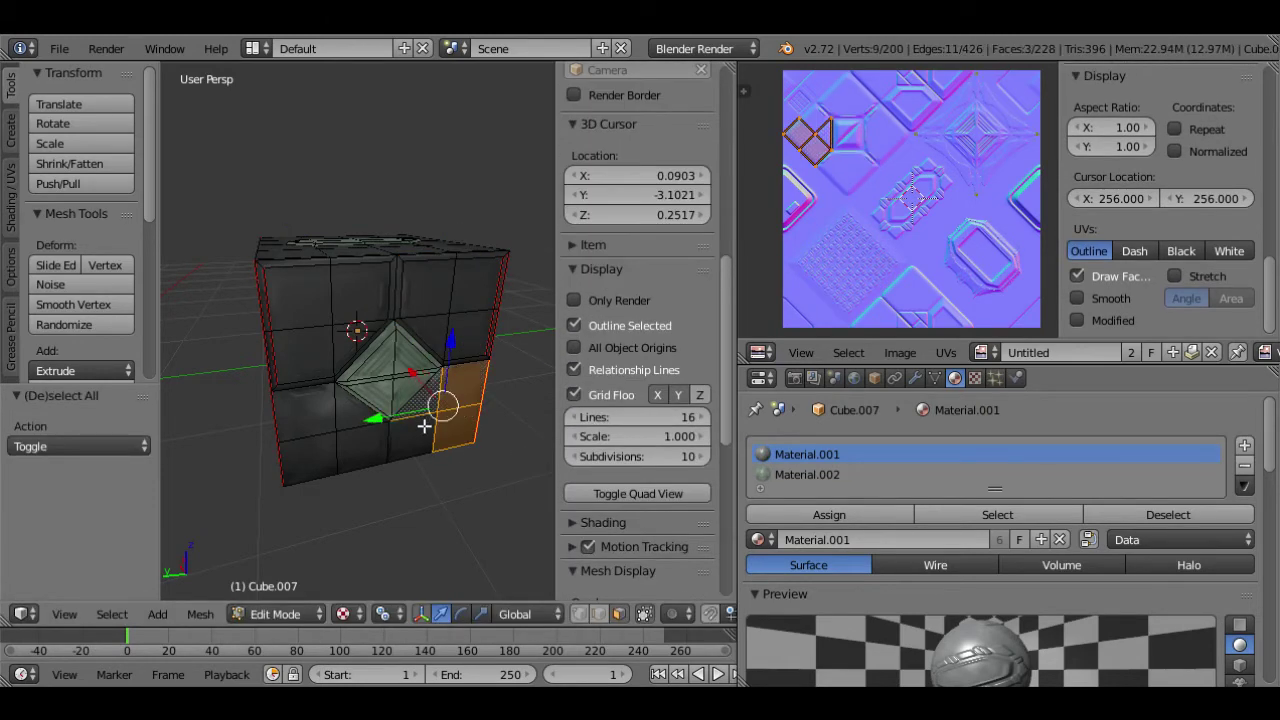
{"action": "right_click", "coordinate": [424, 430], "text": "shift"}
{"action": "key", "text": "e"}
{"action": "right_click", "coordinate": [437, 440]}
{"action": "type", "text": "s.9"}
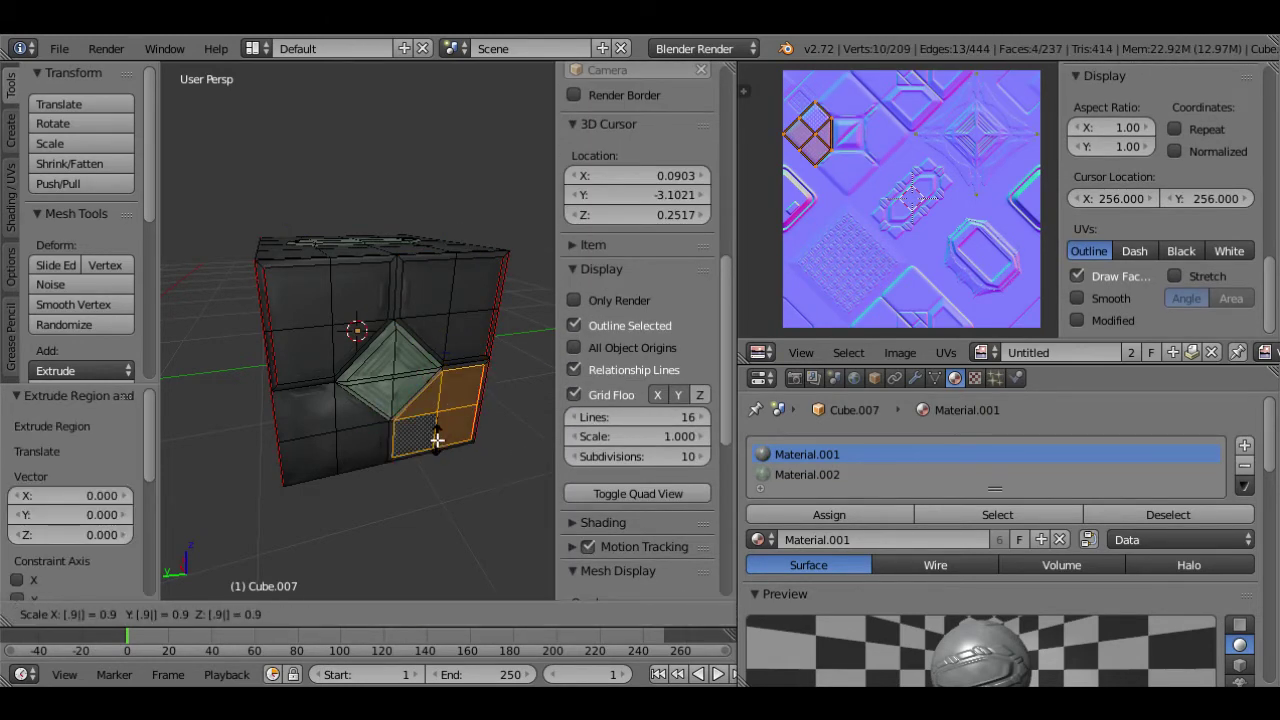
{"action": "key", "text": "Return"}
- Select the four faces of the wall's lower-left quarter, extrude them in place and scale them to 0.9
{"action": "key", "text": "a"}
{"action": "right_click", "coordinate": [321, 446]}
{"action": "right_click", "coordinate": [355, 446], "text": "shift"}
{"action": "right_click", "coordinate": [354, 426], "text": "shift"}
{"action": "right_click", "coordinate": [323, 420], "text": "shift"}
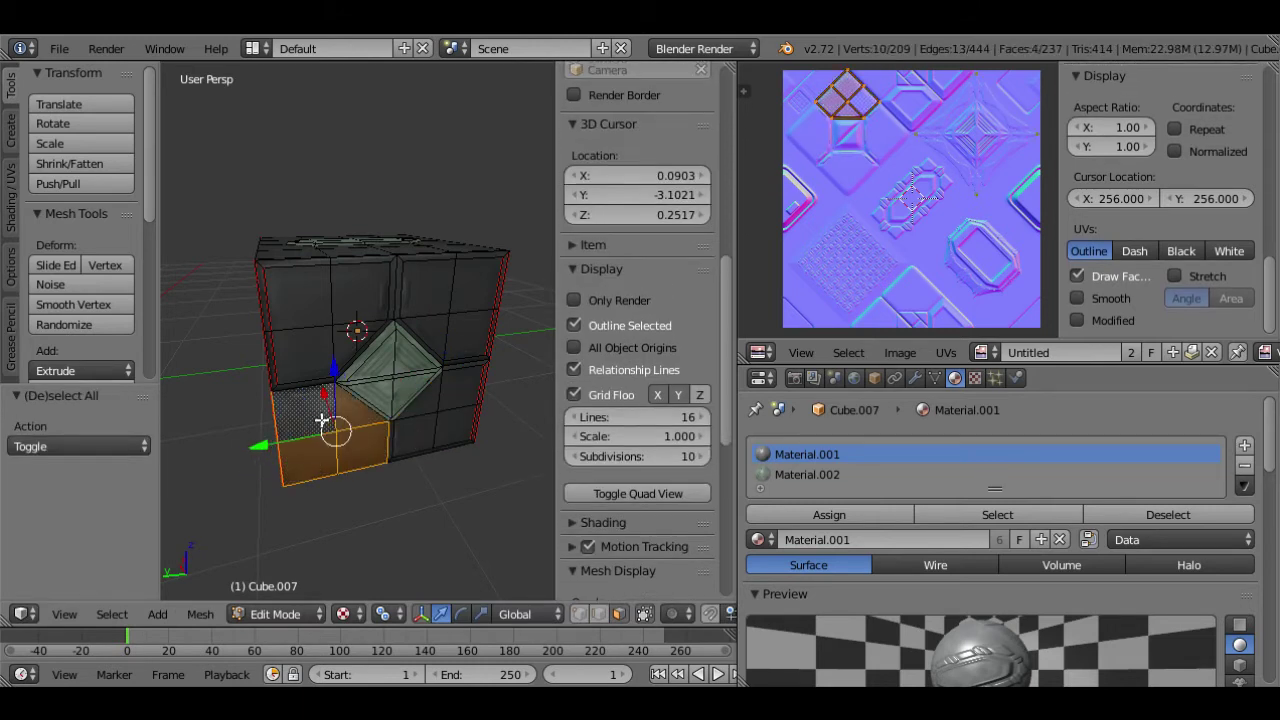
{"action": "key", "text": "e"}
{"action": "right_click", "coordinate": [330, 419]}
{"action": "type", "text": "s.9"}
{"action": "key", "text": "Return"}
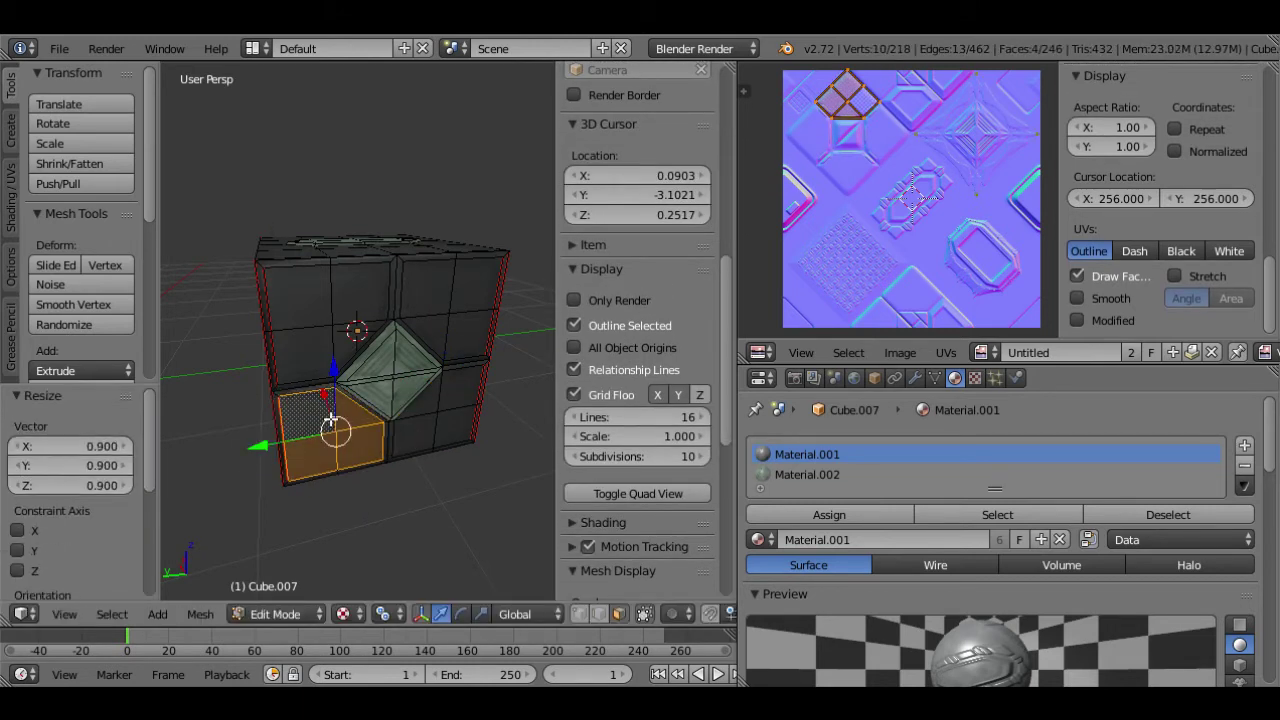
- Add the other three inset quarters to the selection, assign Material.002 to all sixteen faces and check the result in Object Mode
{"action": "right_click", "coordinate": [419, 434], "text": "shift"}
{"action": "right_click", "coordinate": [424, 407], "text": "shift"}
{"action": "right_click", "coordinate": [457, 391], "text": "shift"}
{"action": "right_click", "coordinate": [464, 368], "text": "shift"}
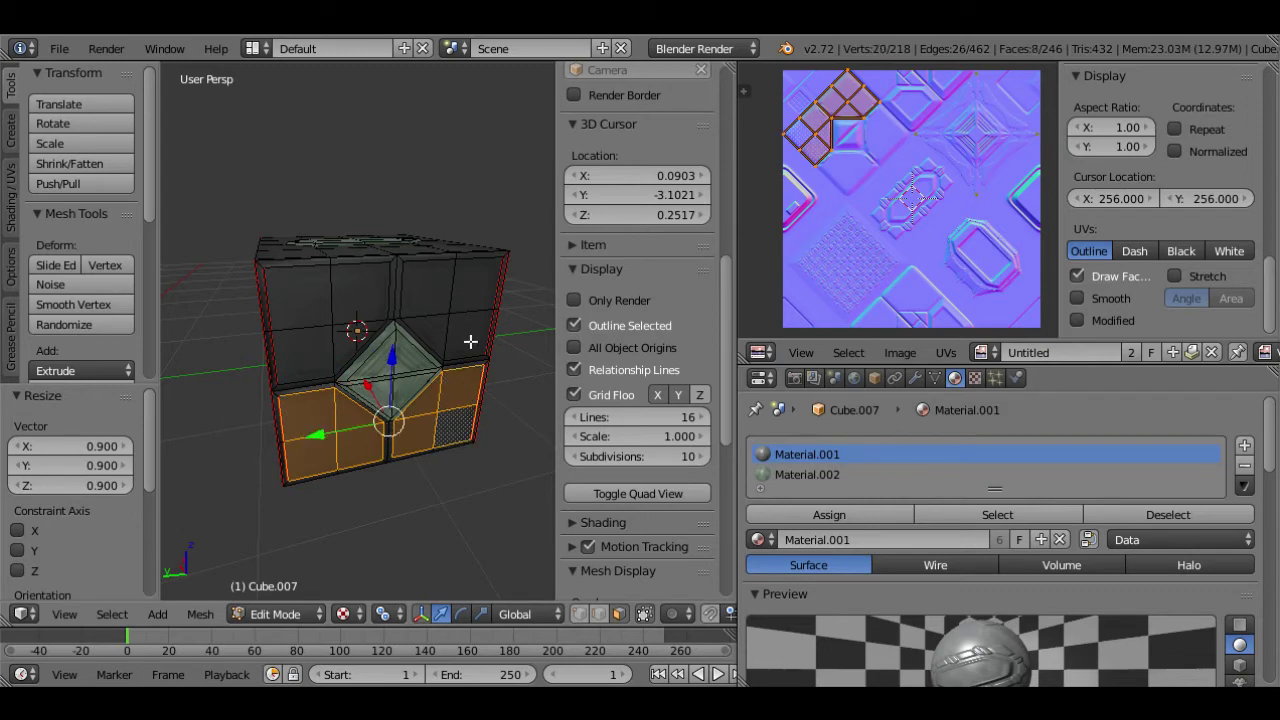
{"action": "right_click", "coordinate": [470, 338], "text": "shift"}
{"action": "right_click", "coordinate": [436, 332], "text": "shift"}
{"action": "right_click", "coordinate": [436, 298], "text": "shift"}
{"action": "right_click", "coordinate": [462, 296], "text": "shift"}
{"action": "right_click", "coordinate": [373, 305], "text": "shift"}
{"action": "right_click", "coordinate": [310, 296], "text": "shift"}
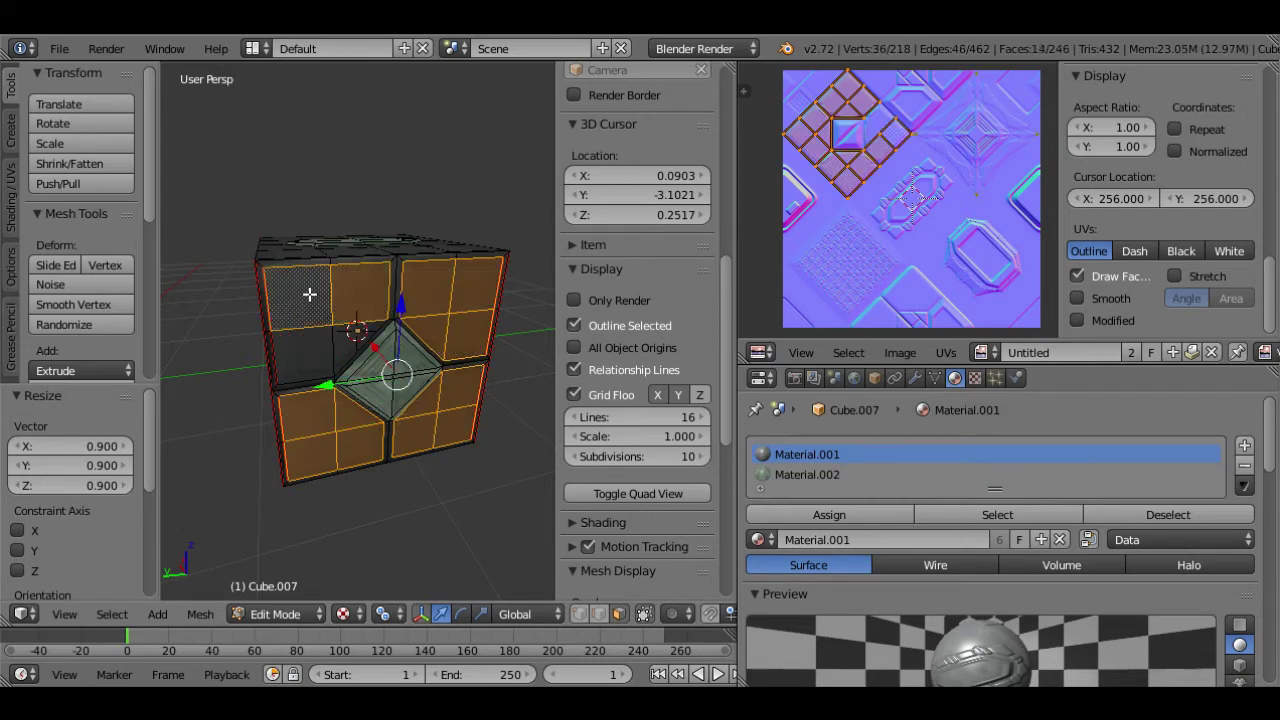
{"action": "right_click", "coordinate": [318, 337], "text": "shift"}
{"action": "left_click", "coordinate": [806, 474]}
{"action": "left_click", "coordinate": [803, 514]}
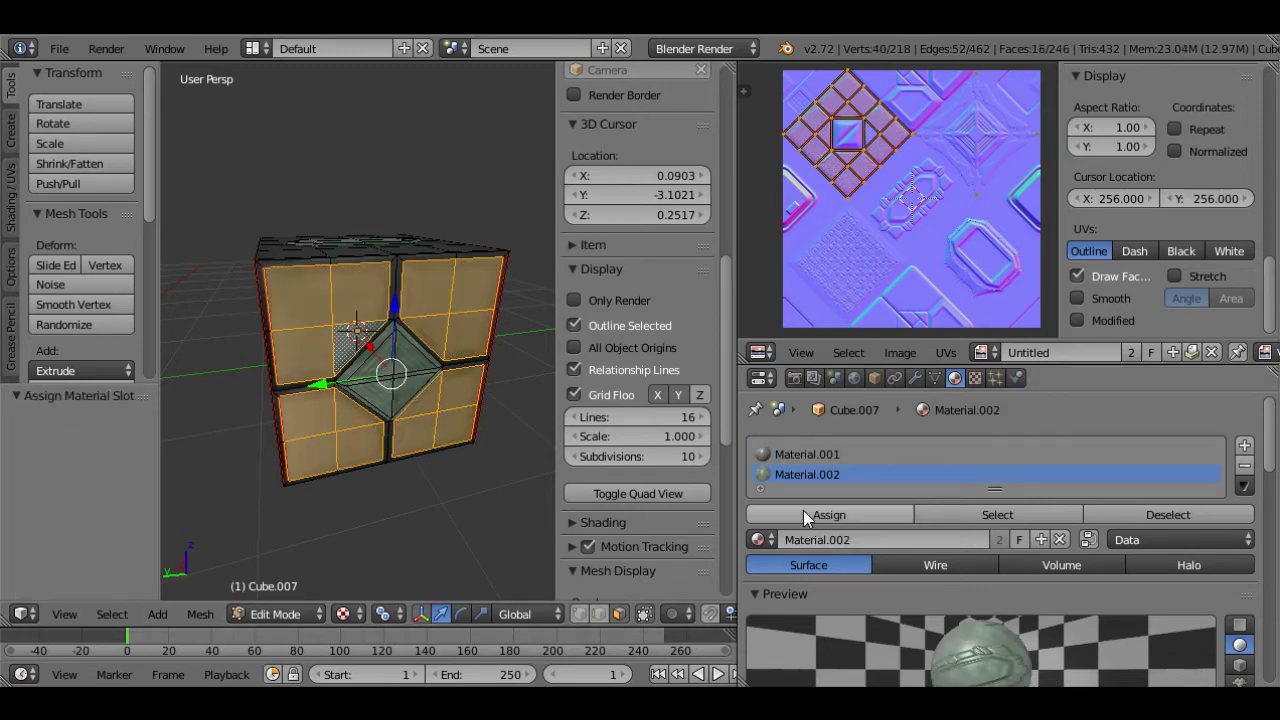
{"action": "key", "text": "Tab"}
{"action": "middle_click_drag", "start_coordinate": [354, 379], "coordinate": [334, 354]}
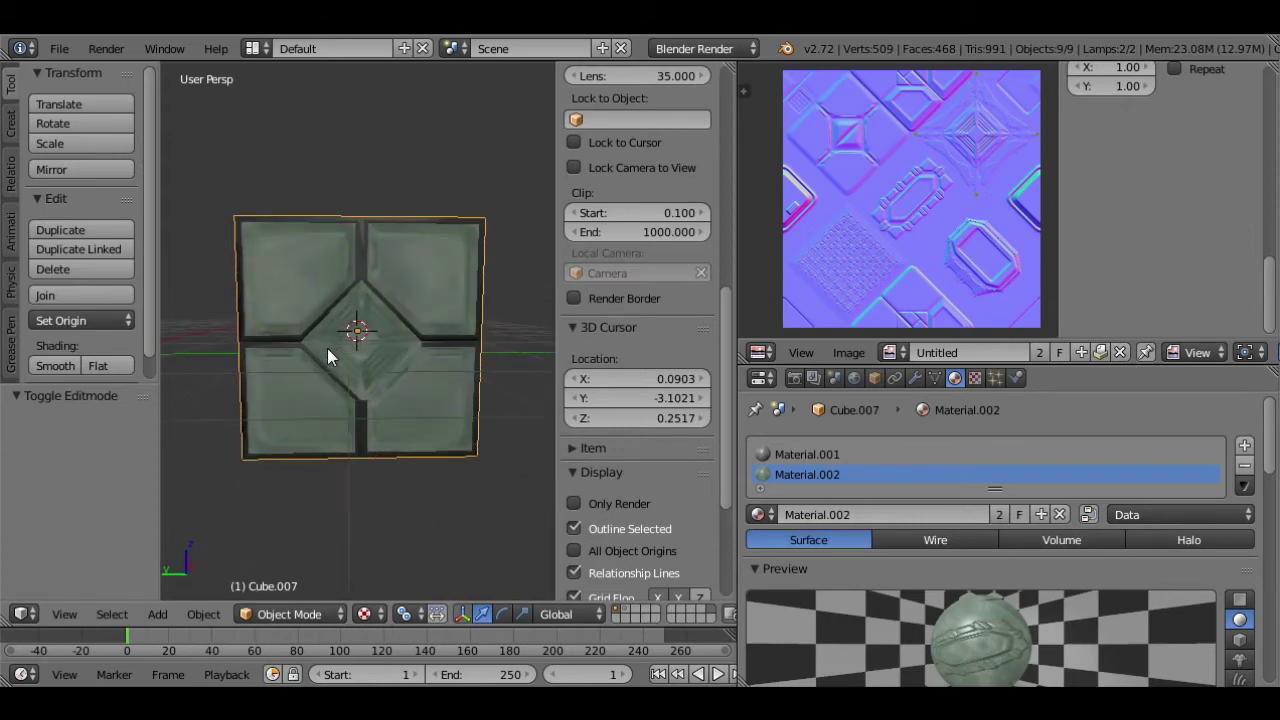
- Select the thin face along the diamond's lower-right edge and assign Material.001 to it
{"action": "key", "text": "Tab"}
{"action": "scroll", "coordinate": [424, 423], "scroll_direction": "up", "scroll_amount": 6}
{"action": "right_click", "coordinate": [434, 437]}
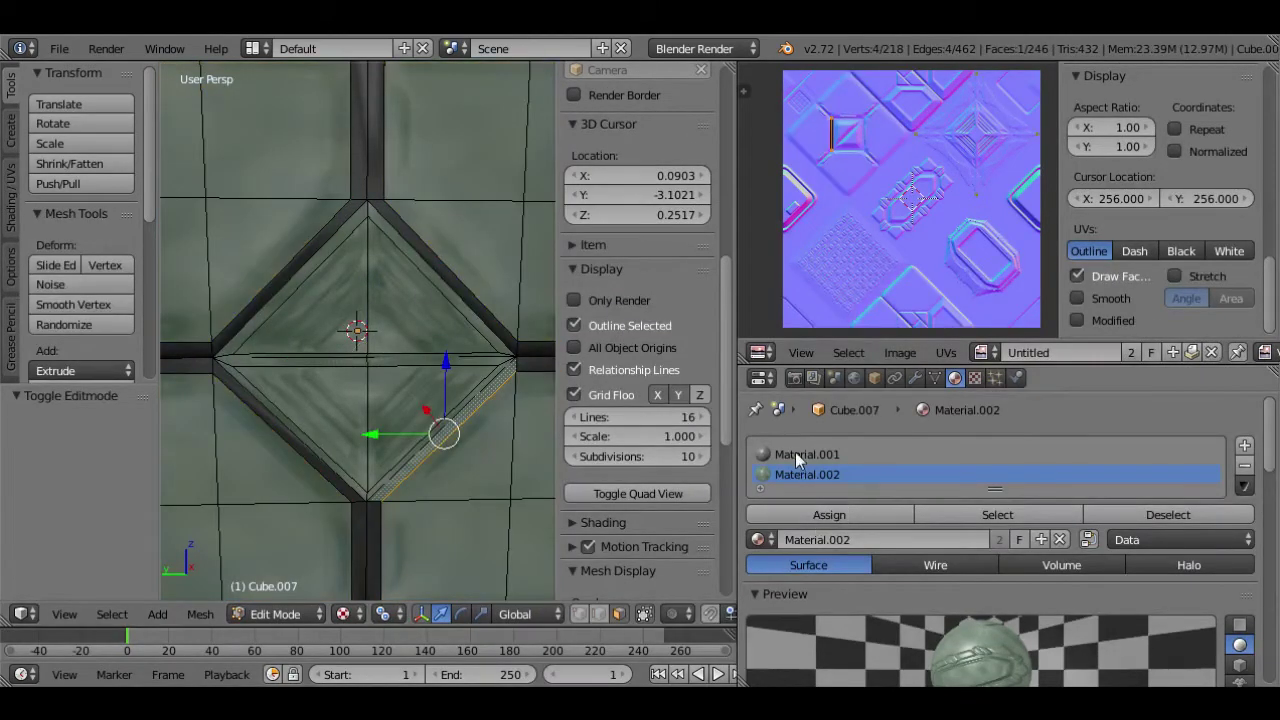
{"action": "left_click", "coordinate": [799, 454]}
{"action": "left_click", "coordinate": [829, 514]}
{"action": "key", "text": "Tab"}
- On the cube side with the concentric square pattern, select the four central faces in face mode and subdivide them once
{"action": "scroll", "coordinate": [407, 391], "scroll_direction": "down", "scroll_amount": 4}
{"action": "middle_click_drag", "start_coordinate": [407, 391], "coordinate": [388, 416]}
{"action": "scroll", "coordinate": [410, 405], "scroll_direction": "up", "scroll_amount": 3}
{"action": "key", "text": "Tab"}
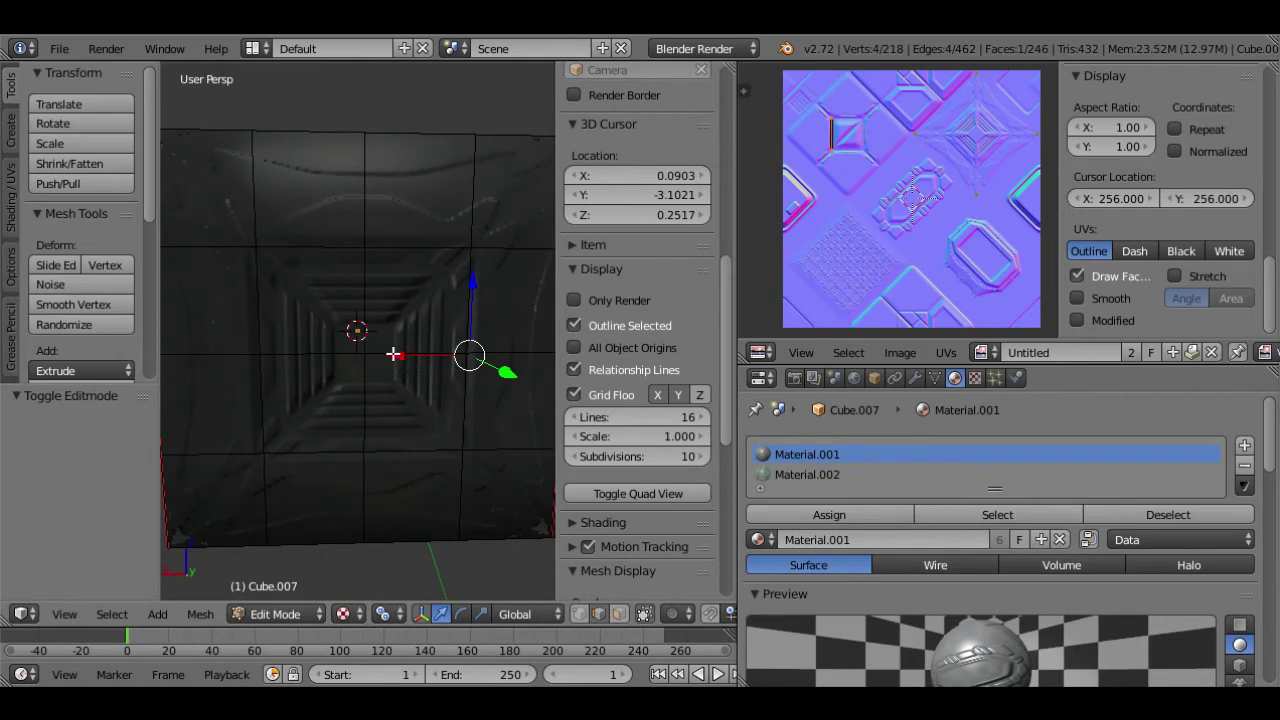
{"action": "left_click", "coordinate": [620, 616]}
{"action": "right_click", "coordinate": [406, 359]}
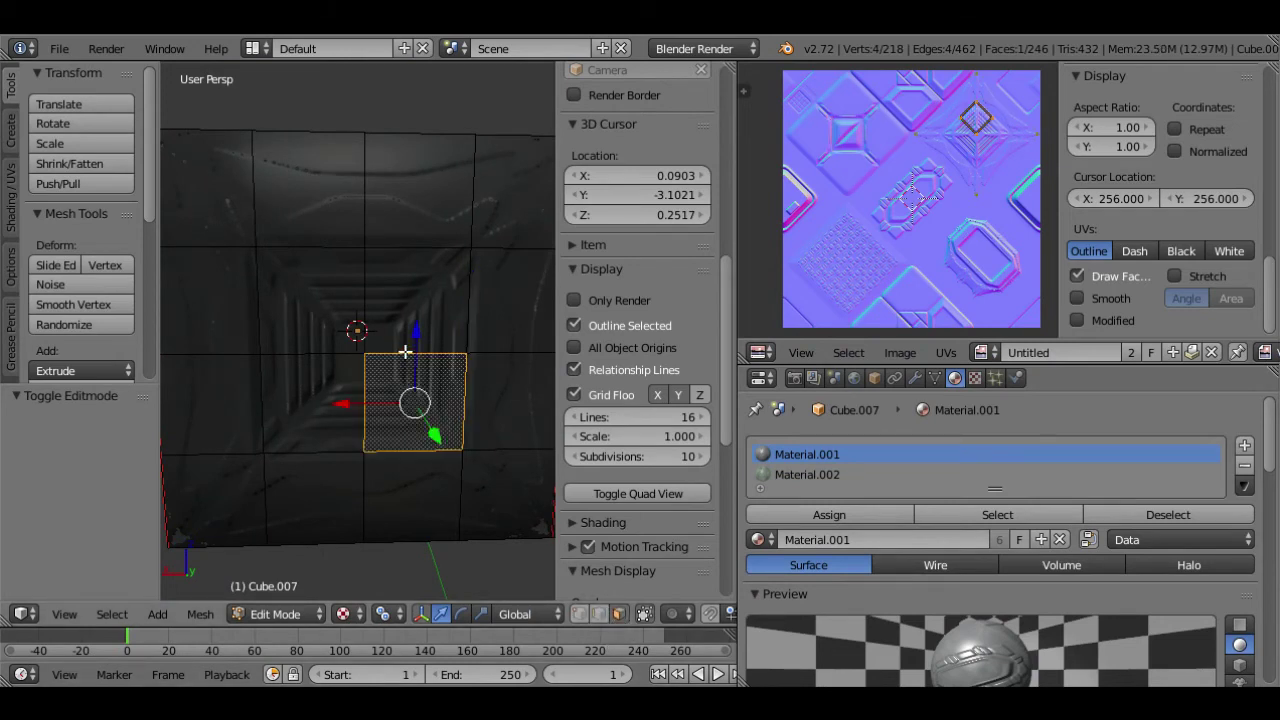
{"action": "right_click", "coordinate": [398, 322], "text": "shift"}
{"action": "right_click", "coordinate": [323, 318], "text": "shift"}
{"action": "right_click", "coordinate": [328, 392], "text": "shift"}
{"action": "scroll", "coordinate": [90, 326], "scroll_direction": "down", "scroll_amount": 3}
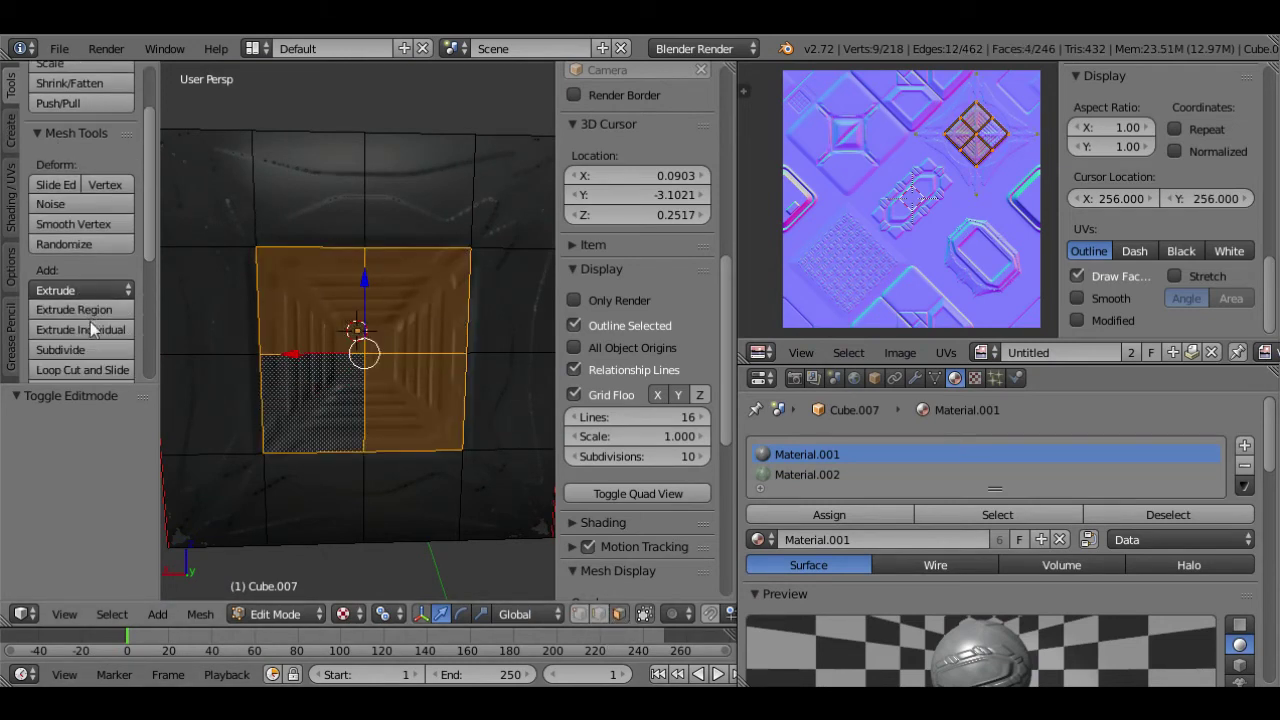
{"action": "left_click", "coordinate": [62, 350]}
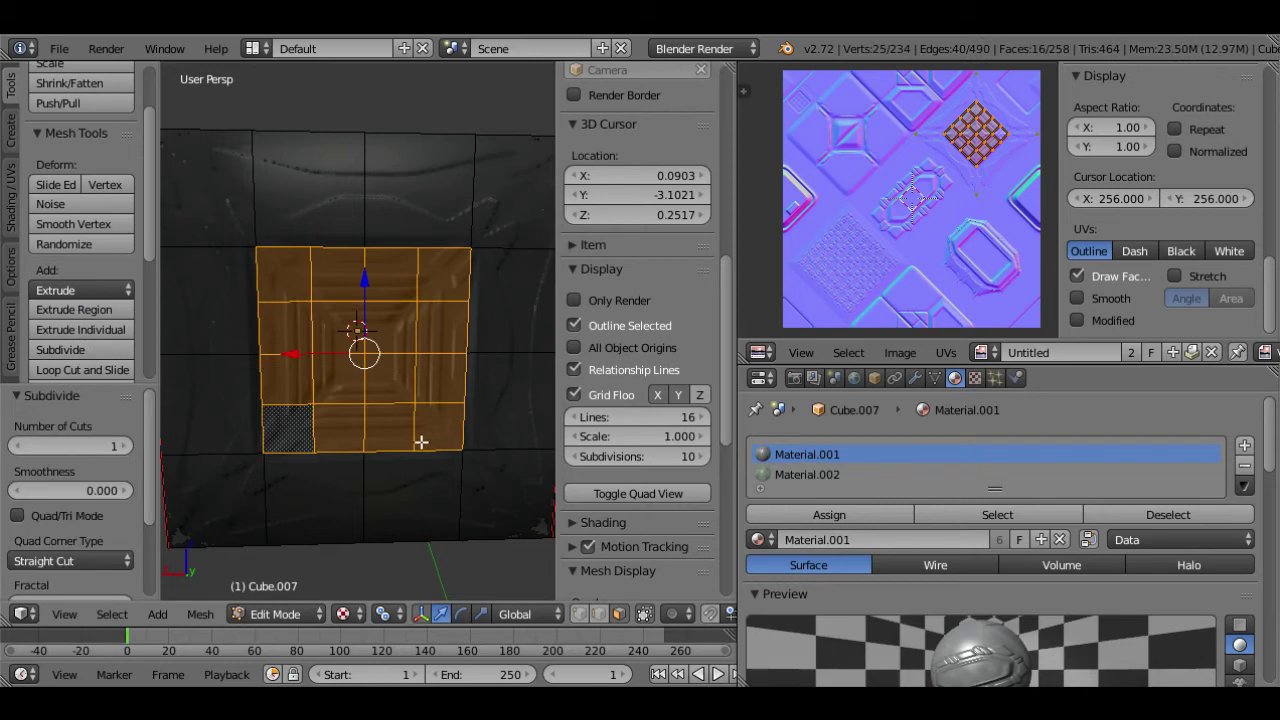
- Select the four centre faces of the concentric square pattern, assign Material.002 to them and check the result in Object Mode
{"action": "right_click", "coordinate": [392, 378]}
{"action": "right_click", "coordinate": [391, 332], "text": "shift"}
{"action": "right_click", "coordinate": [339, 333], "text": "shift"}
{"action": "right_click", "coordinate": [337, 377], "text": "shift"}
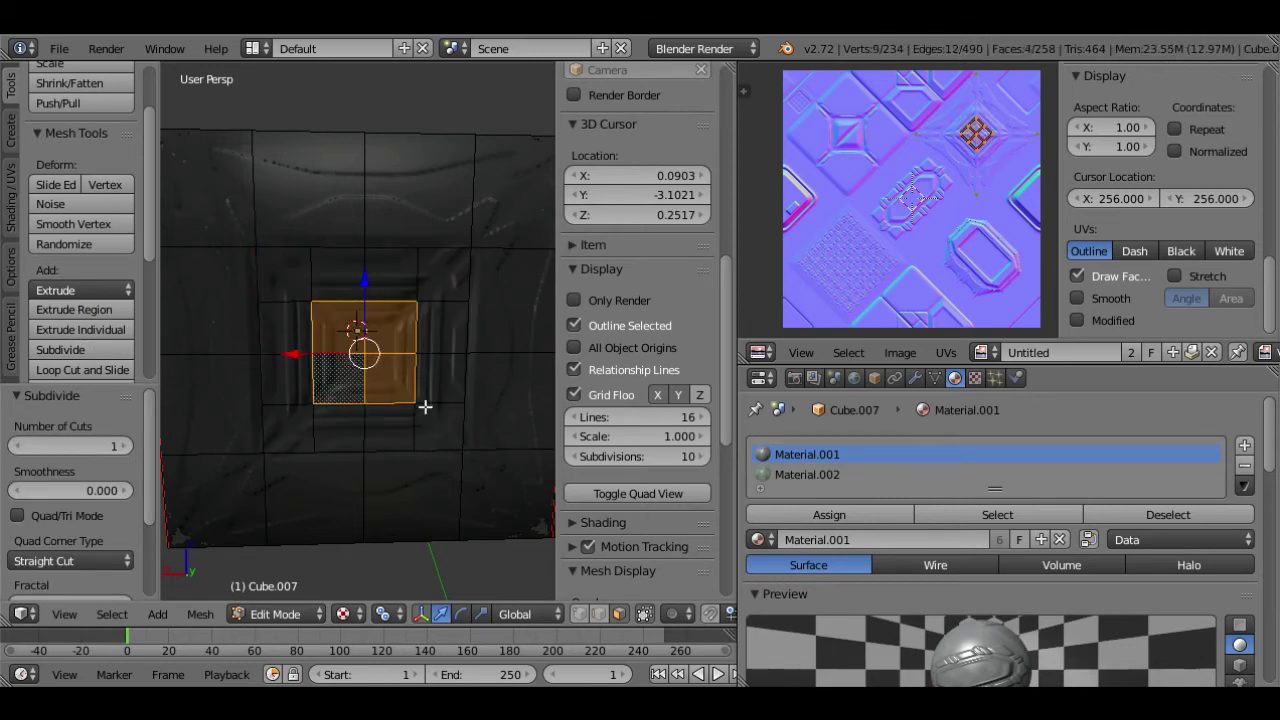
{"action": "left_click", "coordinate": [785, 474]}
{"action": "left_click", "coordinate": [822, 514]}
{"action": "key", "text": "Tab"}
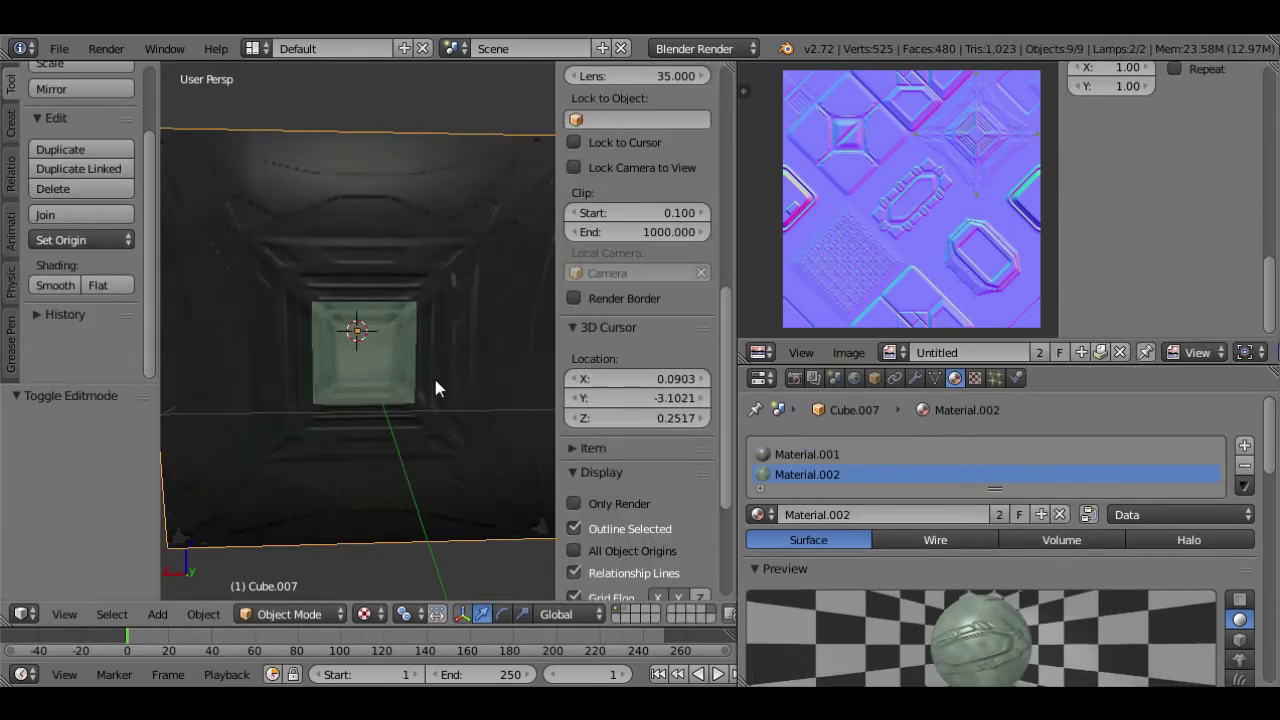
- Scale the UVs of the four centre faces to 1.821 on the normal map and inspect the panel in Object Mode
{"action": "key", "text": "Tab"}
{"action": "key", "text": "s"}
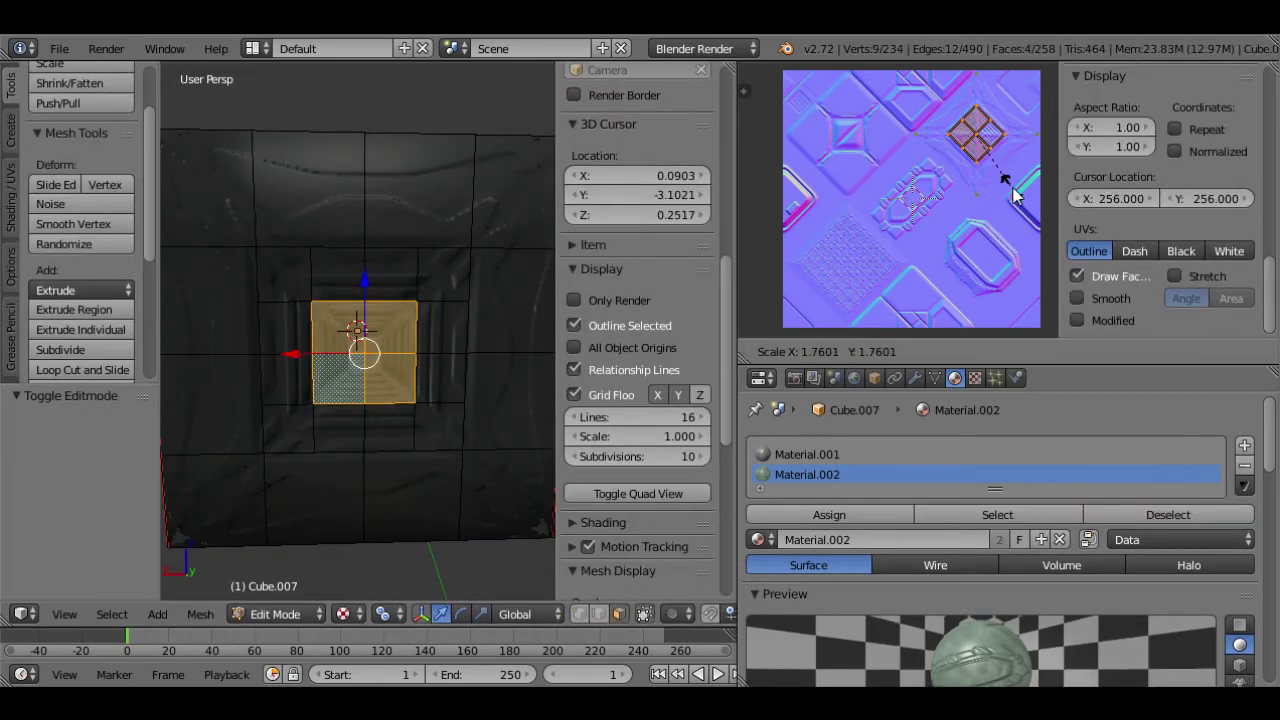
{"action": "left_click", "coordinate": [1015, 197]}
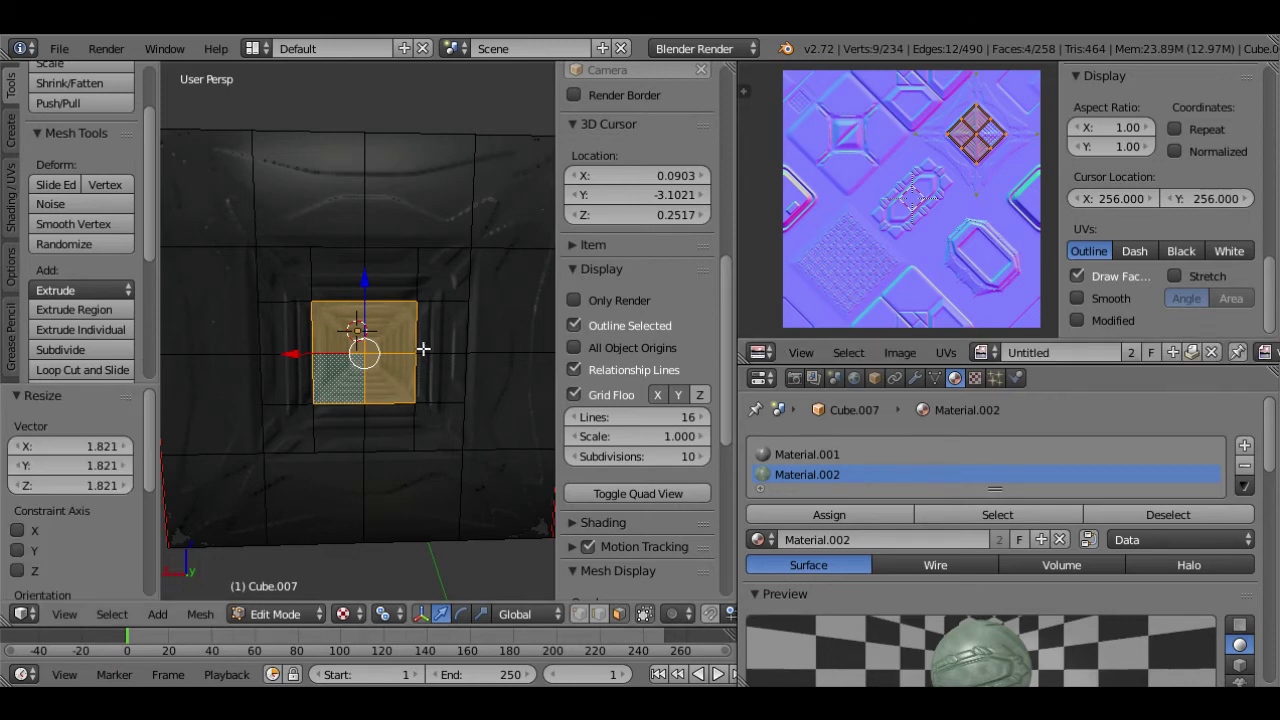
{"action": "key", "text": "Tab"}
{"action": "middle_click_drag", "start_coordinate": [342, 351], "coordinate": [314, 387]}
{"action": "scroll", "coordinate": [397, 411], "scroll_direction": "up", "scroll_amount": 5}
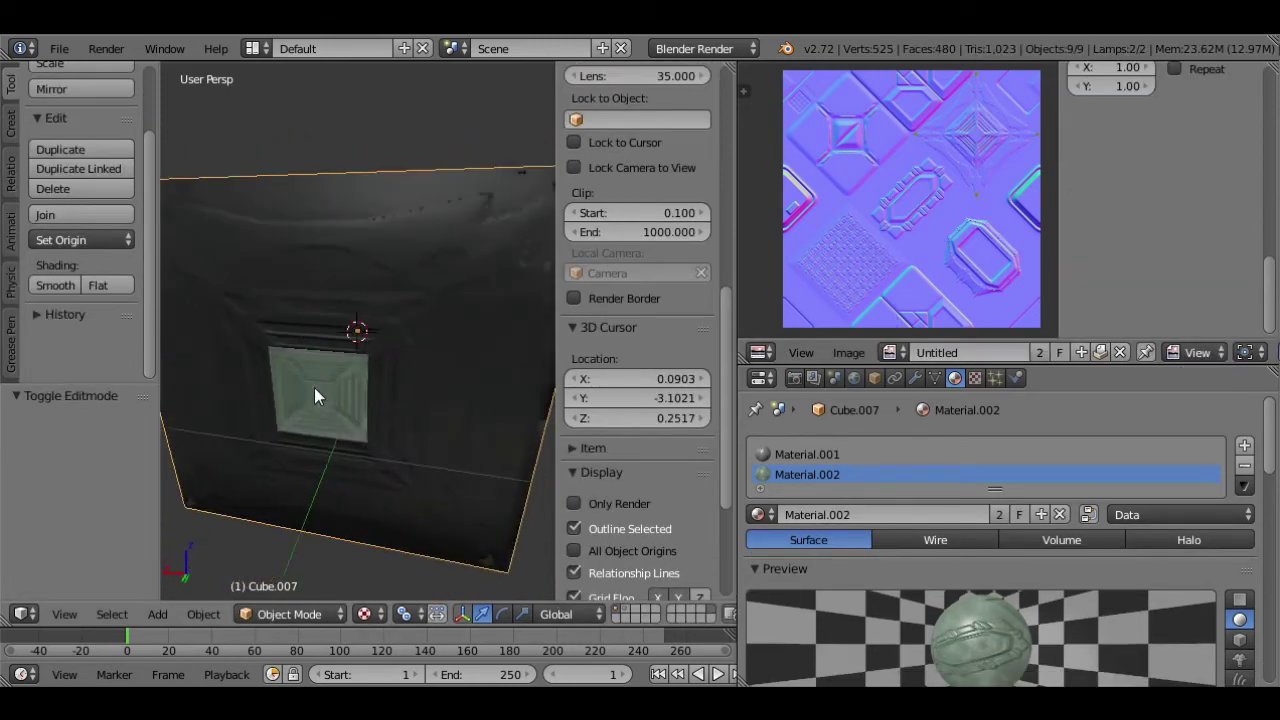
- Extrude the four centre faces by 0.025 and scale the extruded faces to 0.95
{"action": "key", "text": "Tab"}
{"action": "type", "text": "e.025"}
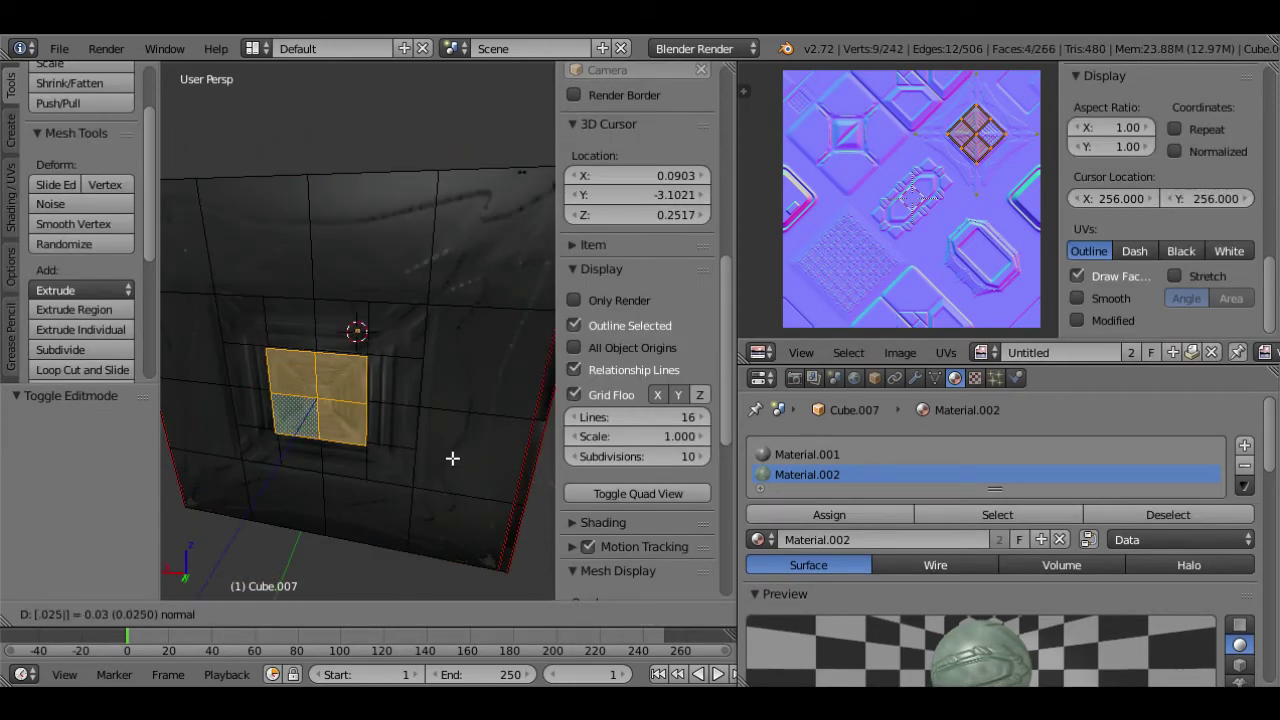
{"action": "key", "text": "Return"}
{"action": "type", "text": "s.95"}
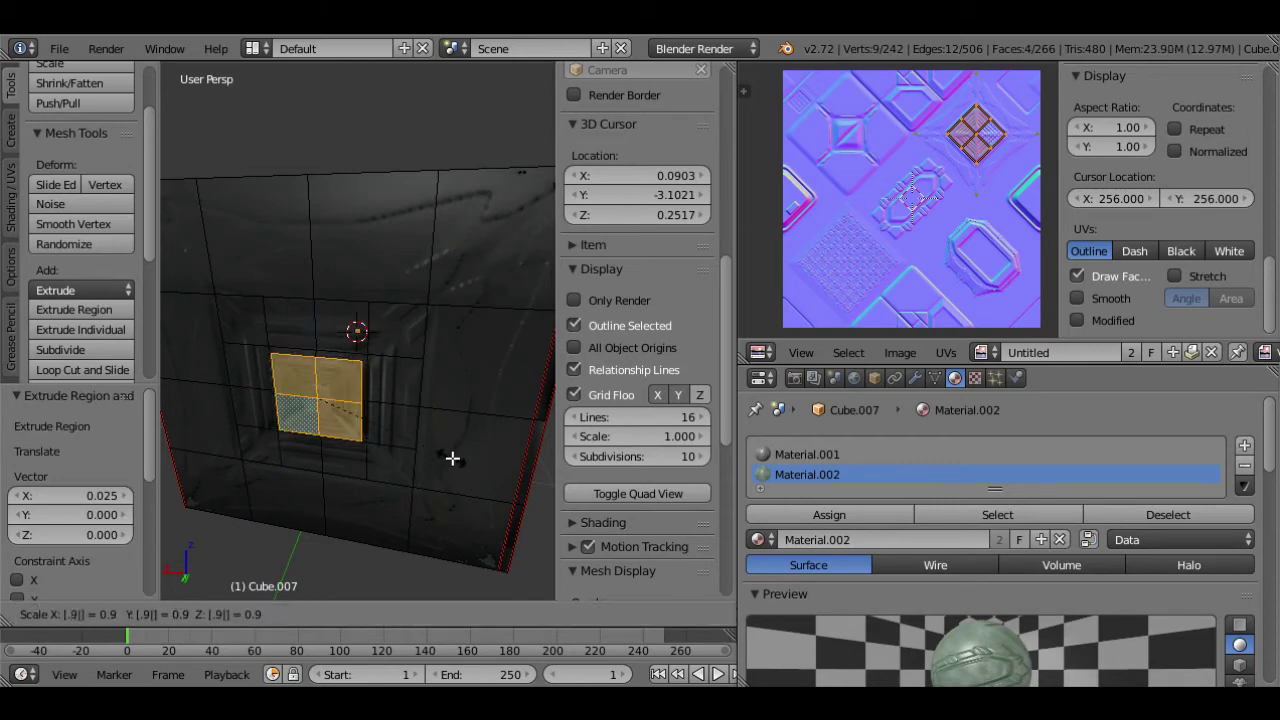
{"action": "key", "text": "Return"}
- Select the ring of thin side faces around the raised centre panel and inspect the panel in Object Mode
{"action": "key", "text": "Tab"}
{"action": "middle_click_drag", "start_coordinate": [320, 428], "coordinate": [469, 434]}
{"action": "scroll", "coordinate": [469, 434], "scroll_direction": "up", "scroll_amount": 4}
{"action": "key", "text": "Tab"}
{"action": "key", "text": "a"}
{"action": "right_click", "coordinate": [466, 392], "text": "alt"}
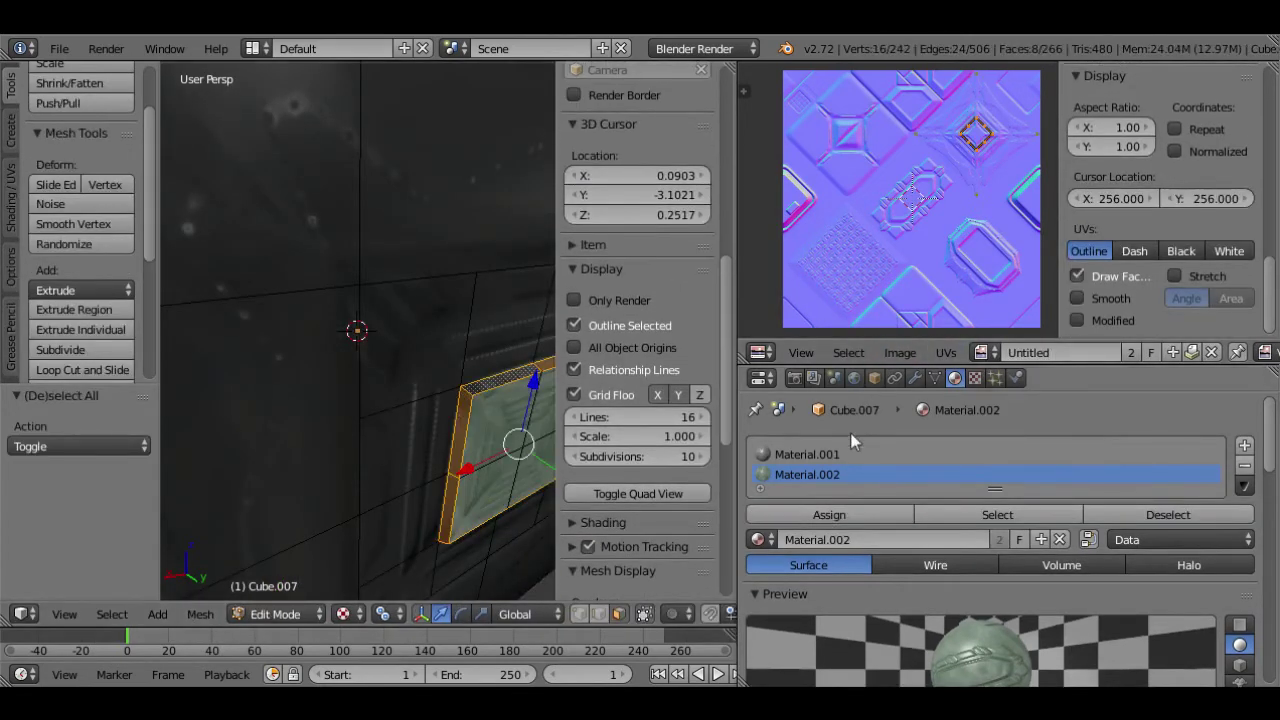
{"action": "key", "text": "Tab"}
{"action": "middle_click_drag", "start_coordinate": [462, 425], "coordinate": [400, 418]}
{"action": "key", "text": "Tab"}
- In Object Mode, rotate the cube -180° around the global Y axis
{"action": "scroll", "coordinate": [400, 418], "scroll_direction": "down", "scroll_amount": 2}
{"action": "key", "text": "Tab"}
{"action": "scroll", "coordinate": [387, 390], "scroll_direction": "down", "scroll_amount": 5}
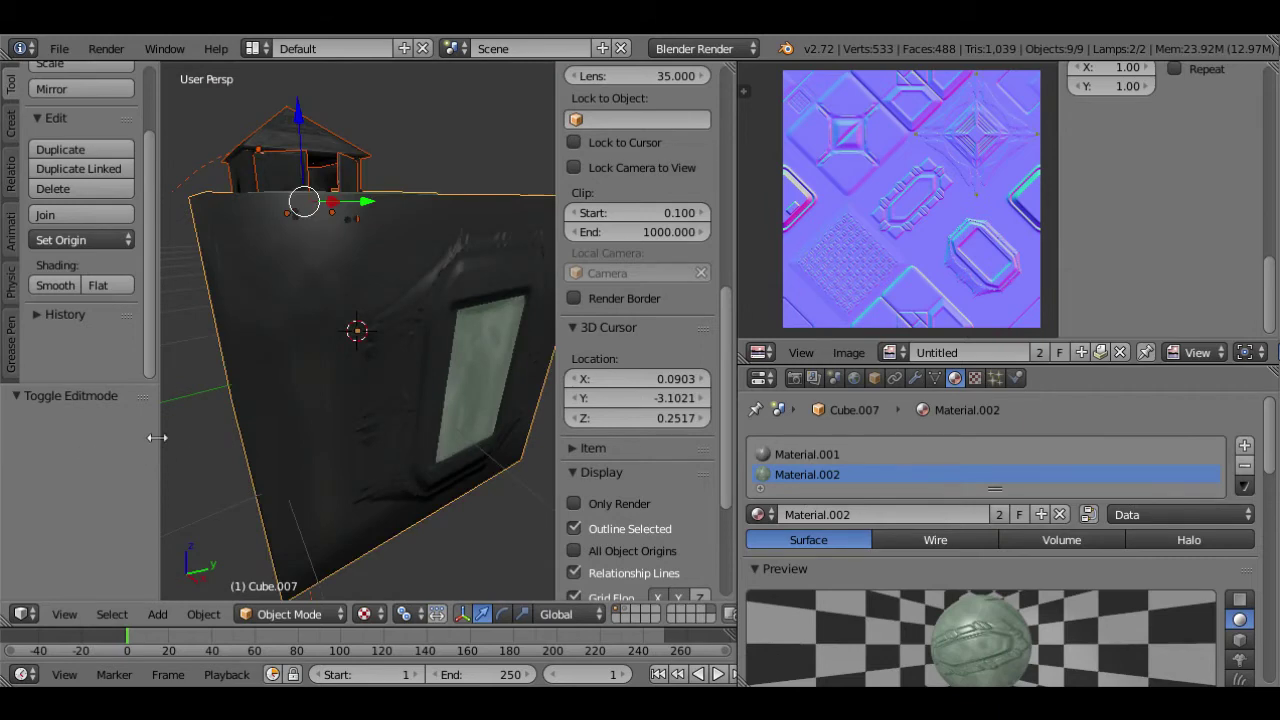
{"action": "middle_click_drag", "start_coordinate": [157, 437], "coordinate": [429, 396]}
{"action": "right_click", "coordinate": [429, 396]}
{"action": "key", "text": "r"}
{"action": "type", "text": "y"}
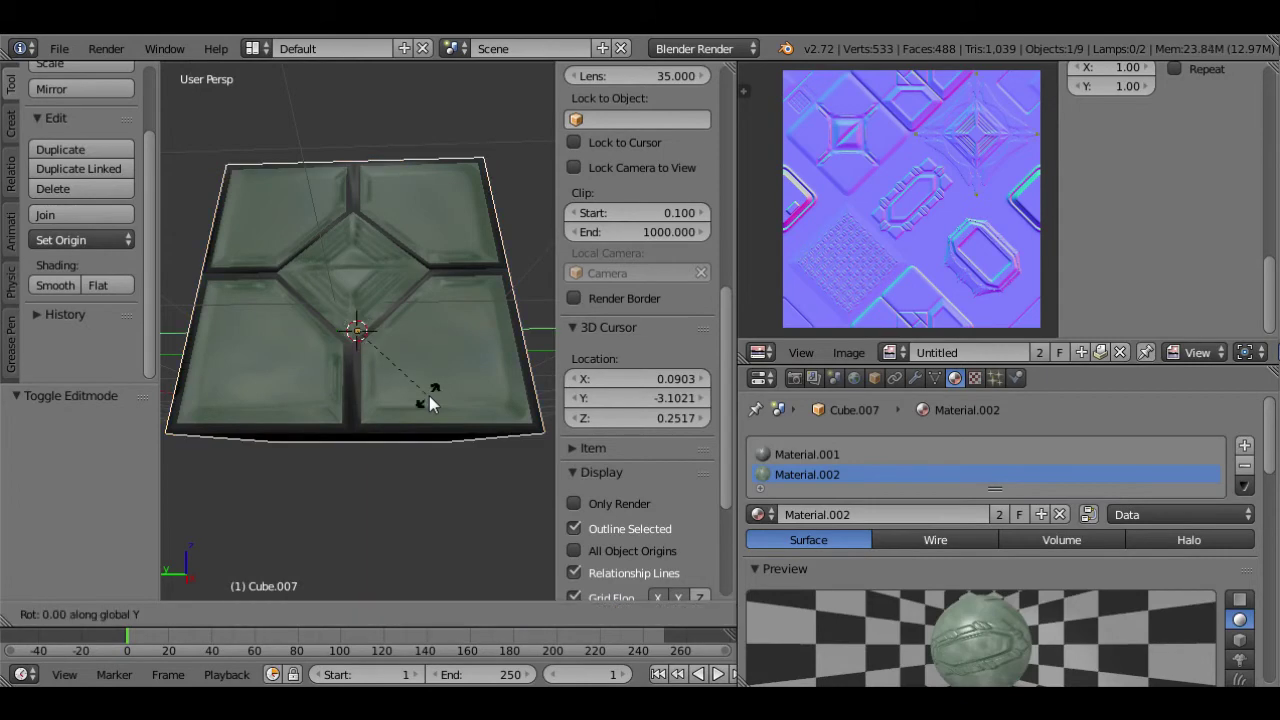
{"action": "type", "text": "-180"}
{"action": "key", "text": "Return"}
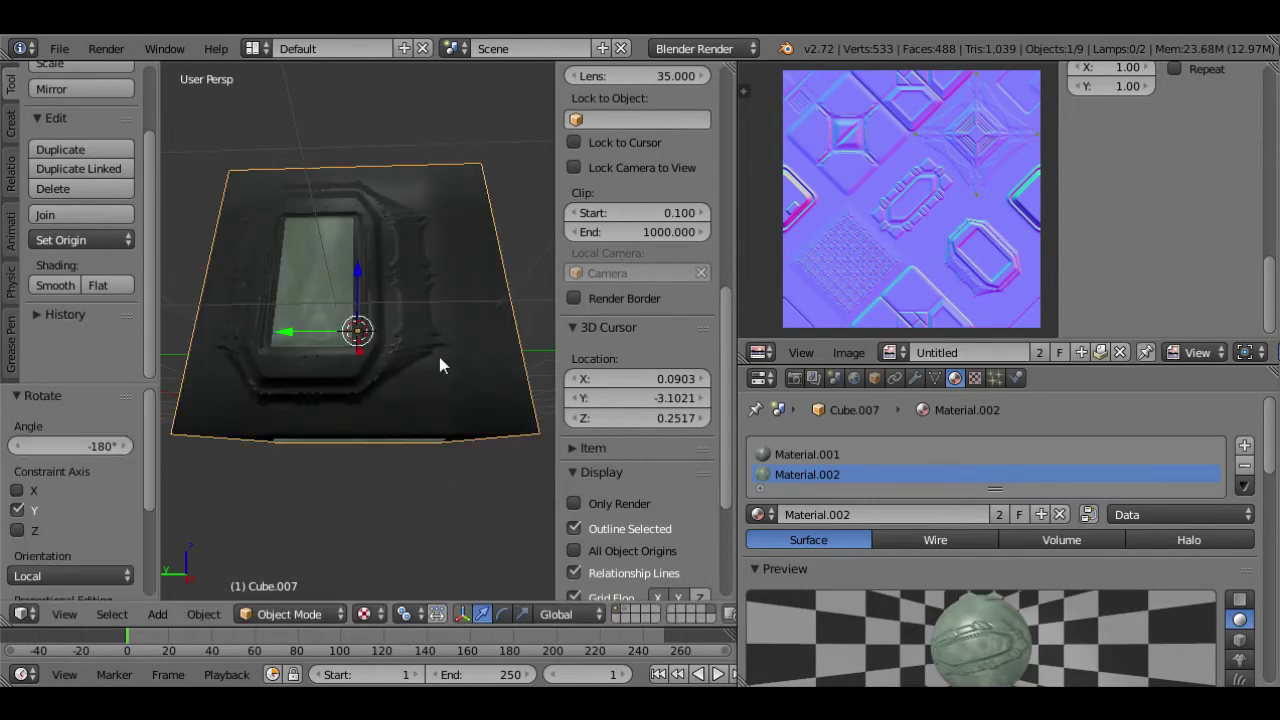
- Enter Edit Mode facing the cube's triangulated side, deselect everything and hide the viewport's properties sidebar
{"action": "middle_click_drag", "start_coordinate": [439, 356], "coordinate": [398, 453]}
{"action": "key", "text": "Tab"}
{"action": "key", "text": "Tab"}
{"action": "key", "text": "Tab"}
{"action": "key", "text": "a"}
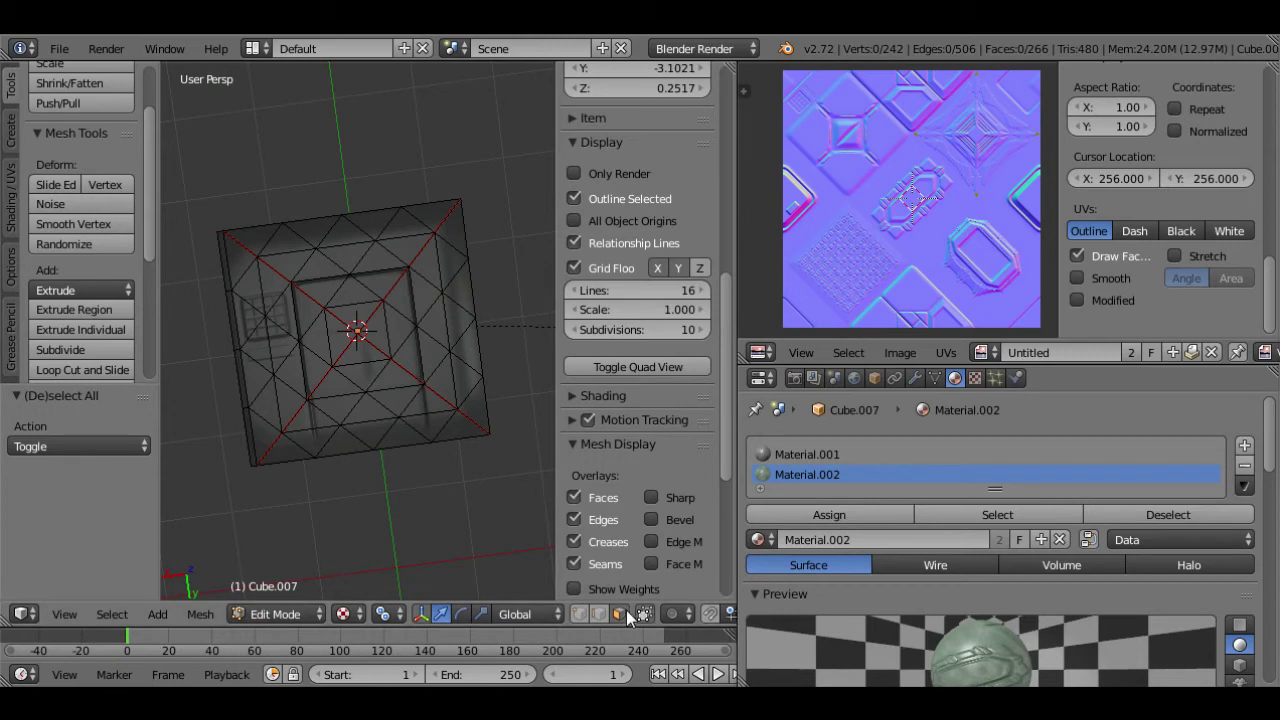
{"action": "middle_click_drag", "start_coordinate": [514, 525], "coordinate": [471, 403]}
{"action": "key", "text": "n"}
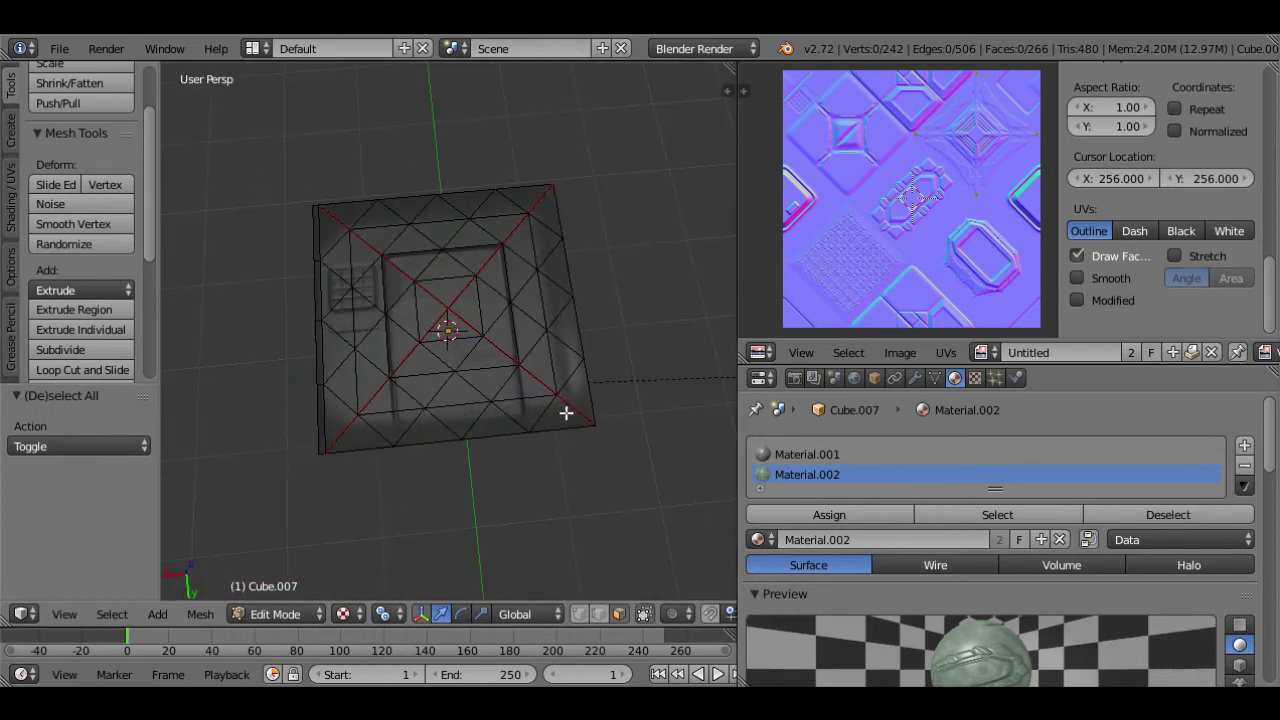
- Box-select all the faces of the triangulated side and snap the 3D cursor to the selection
{"action": "key", "text": "b"}
{"action": "left_click_drag", "start_coordinate": [566, 412], "coordinate": [340, 255]}
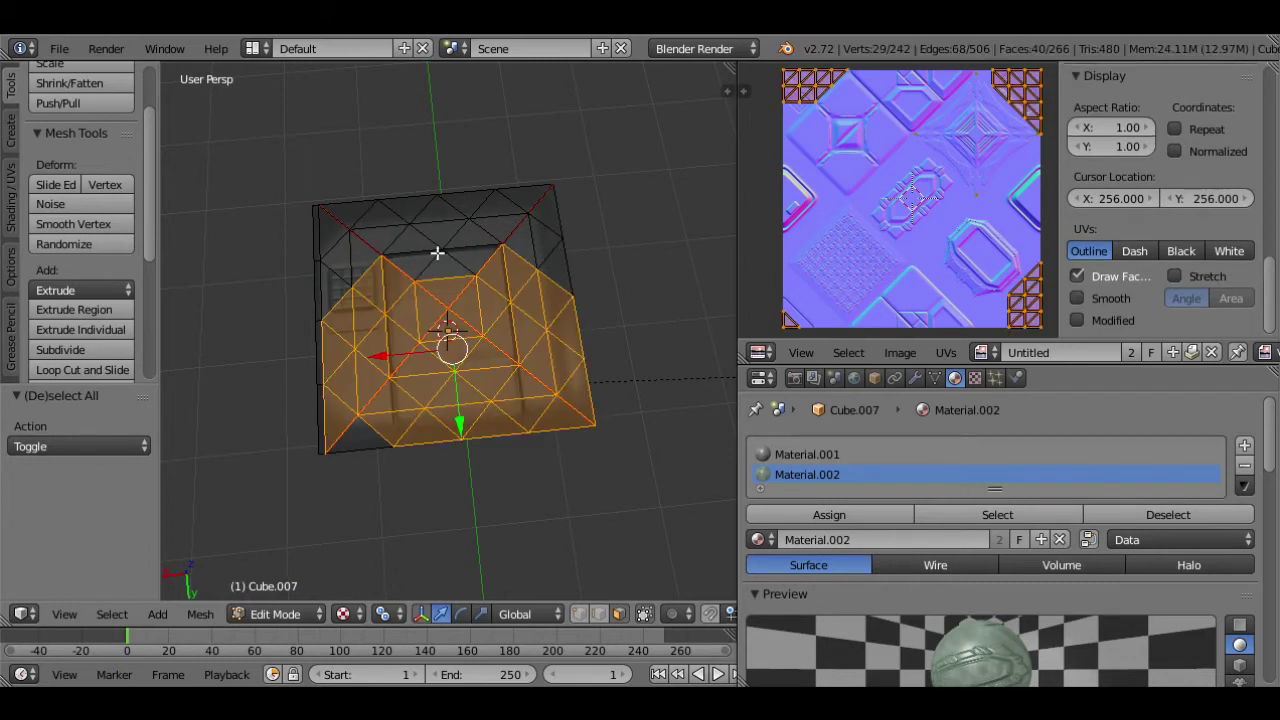
{"action": "key", "text": "b"}
{"action": "left_click_drag", "start_coordinate": [497, 195], "coordinate": [477, 243]}
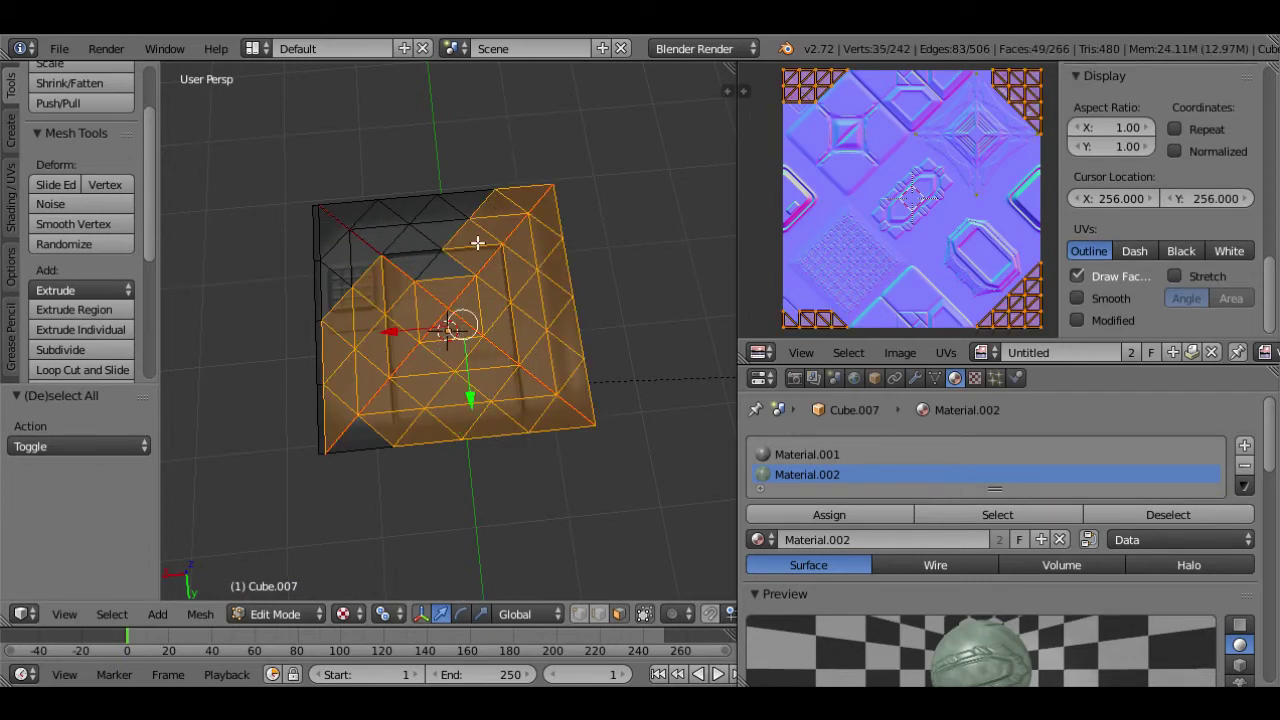
{"action": "key", "text": "b"}
{"action": "left_click_drag", "start_coordinate": [416, 203], "coordinate": [341, 218]}
{"action": "key", "text": "b"}
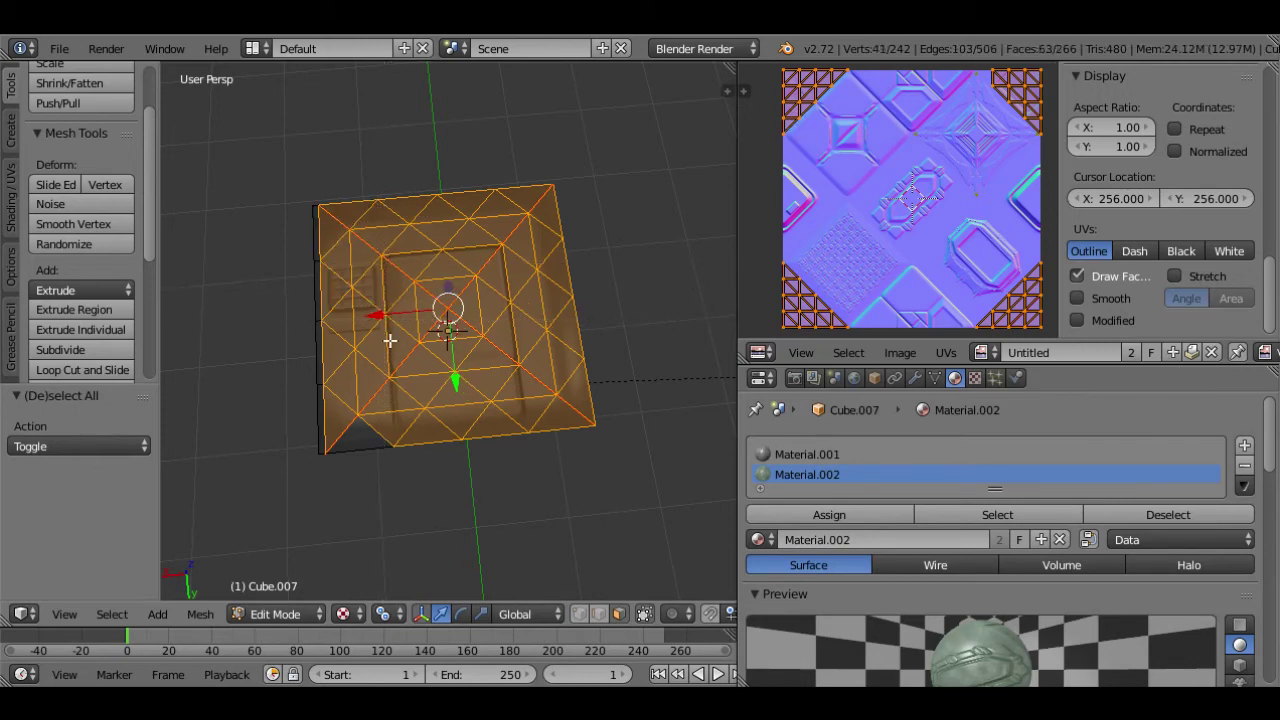
{"action": "middle_click_drag", "start_coordinate": [379, 402], "coordinate": [502, 409]}
{"action": "key", "text": "shift+s"}
{"action": "left_click", "coordinate": [502, 410]}
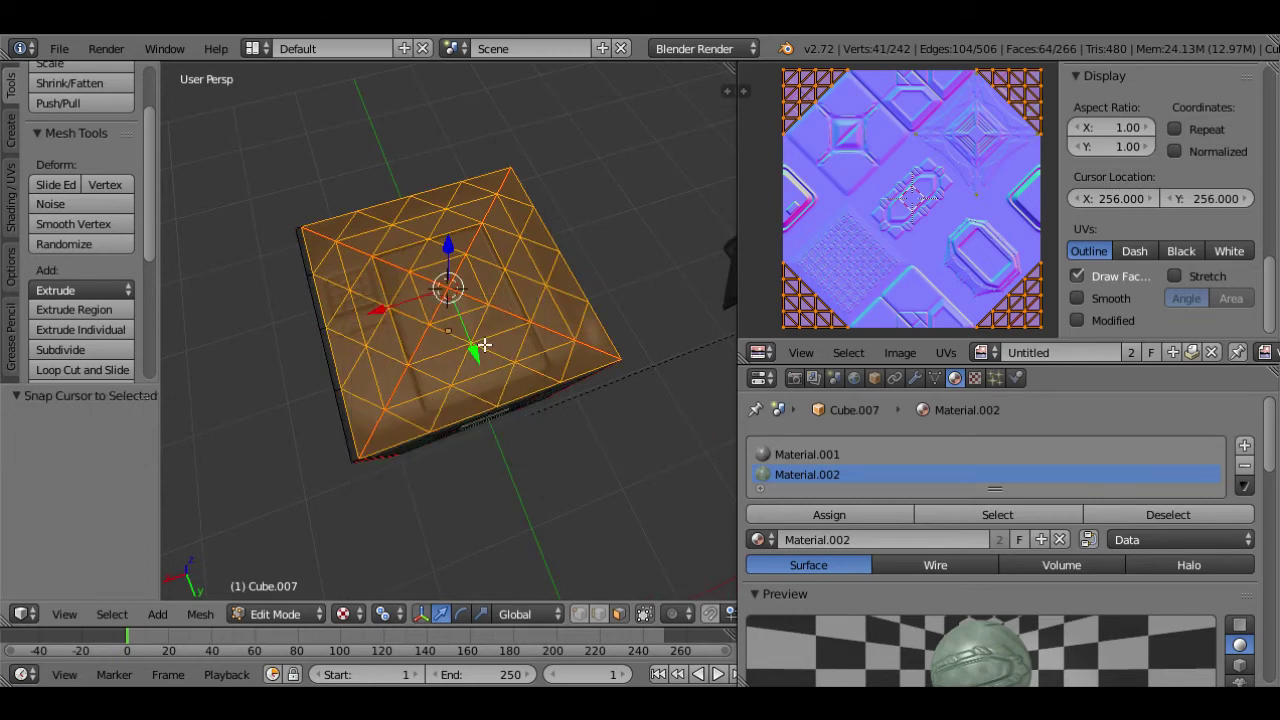
- Delete the selected triangulated faces and add a plane with radius 1 at the 3D cursor to close the opening
{"action": "key", "text": "x"}
{"action": "left_click", "coordinate": [488, 390]}
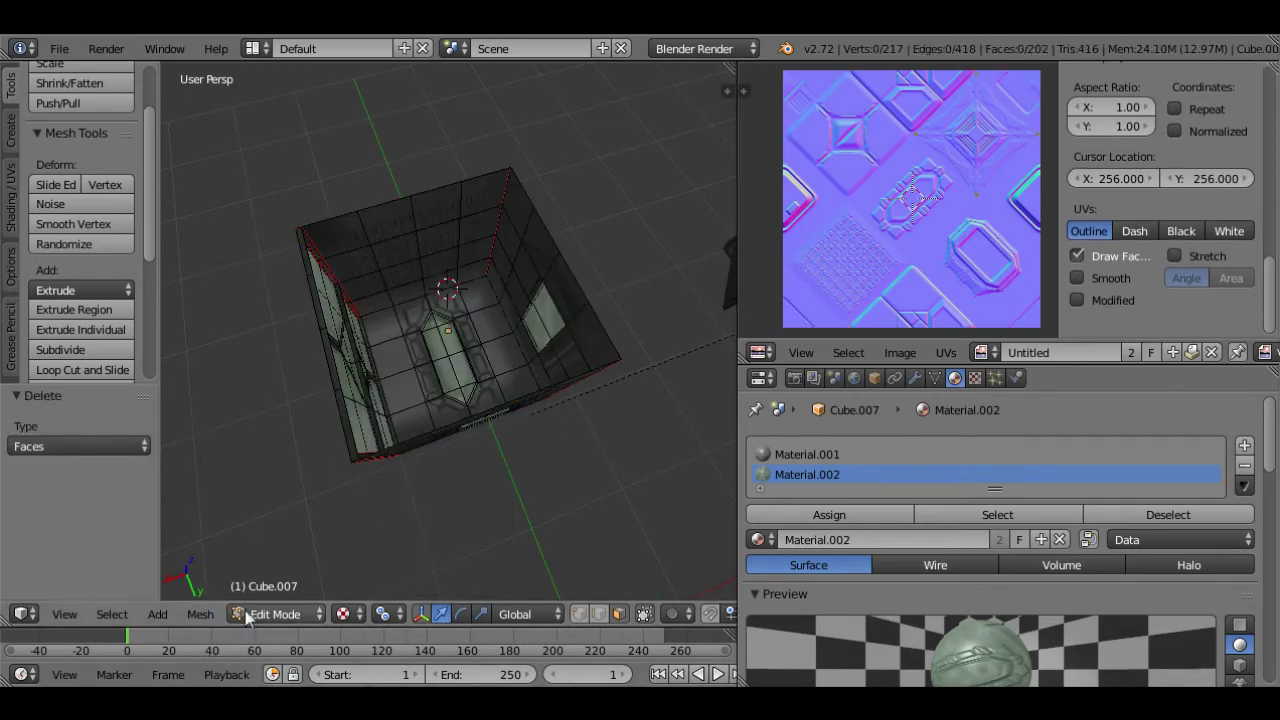
{"action": "left_click", "coordinate": [157, 614]}
{"action": "left_click", "coordinate": [183, 590]}
{"action": "middle_click_drag", "start_coordinate": [343, 451], "coordinate": [460, 412]}
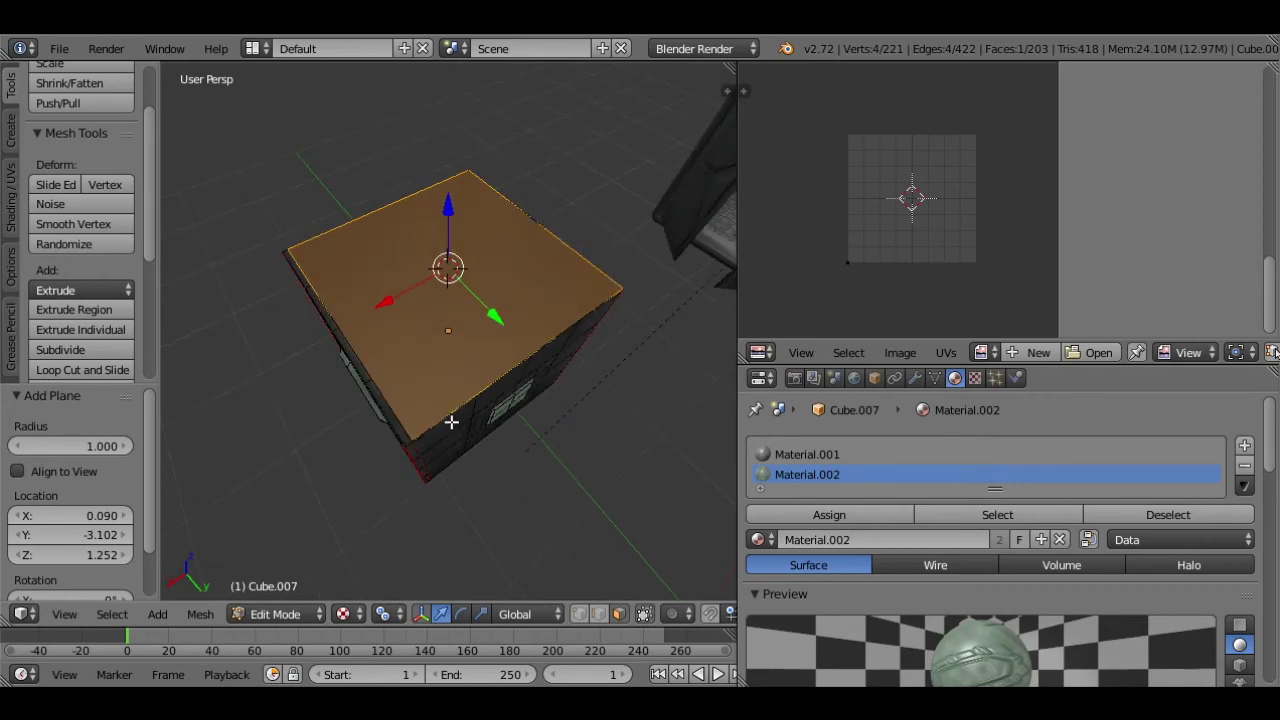
{"action": "key", "text": "Tab"}
{"action": "key", "text": "Tab"}
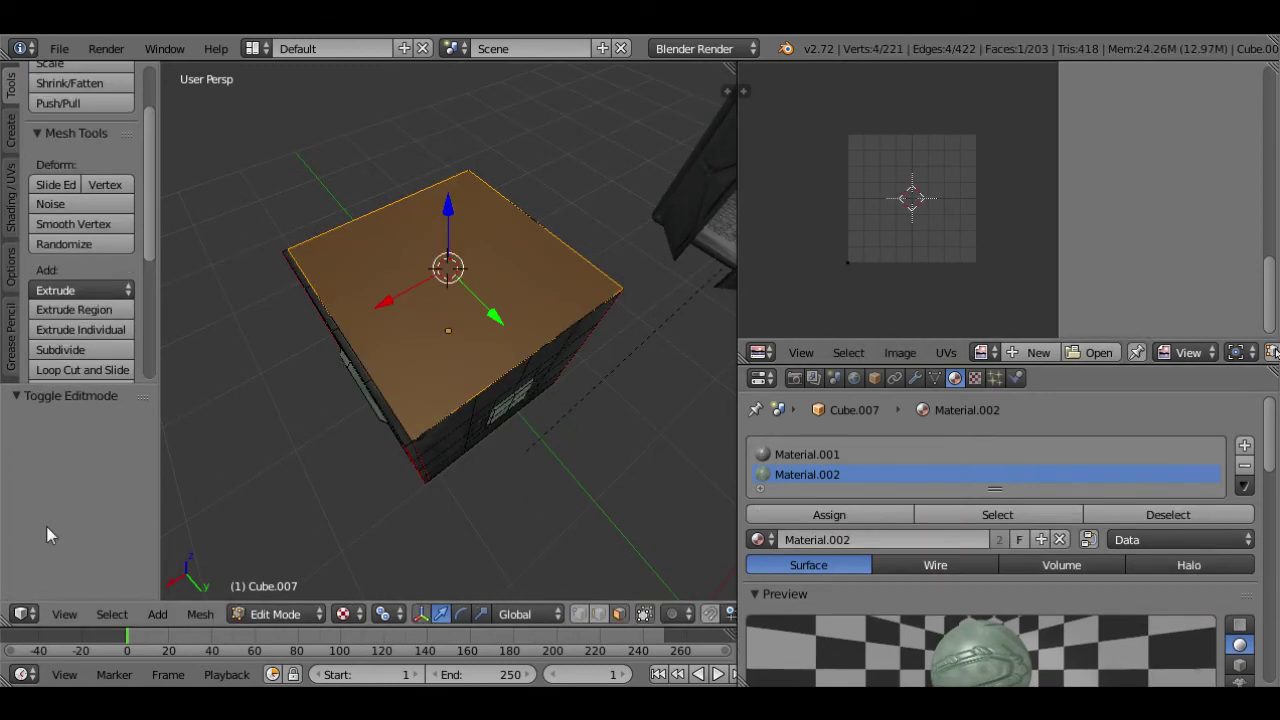
- Set the viewport to top orthographic view and unwrap the new plane with Project From View
{"action": "left_click", "coordinate": [64, 614]}
{"action": "left_click", "coordinate": [122, 522]}
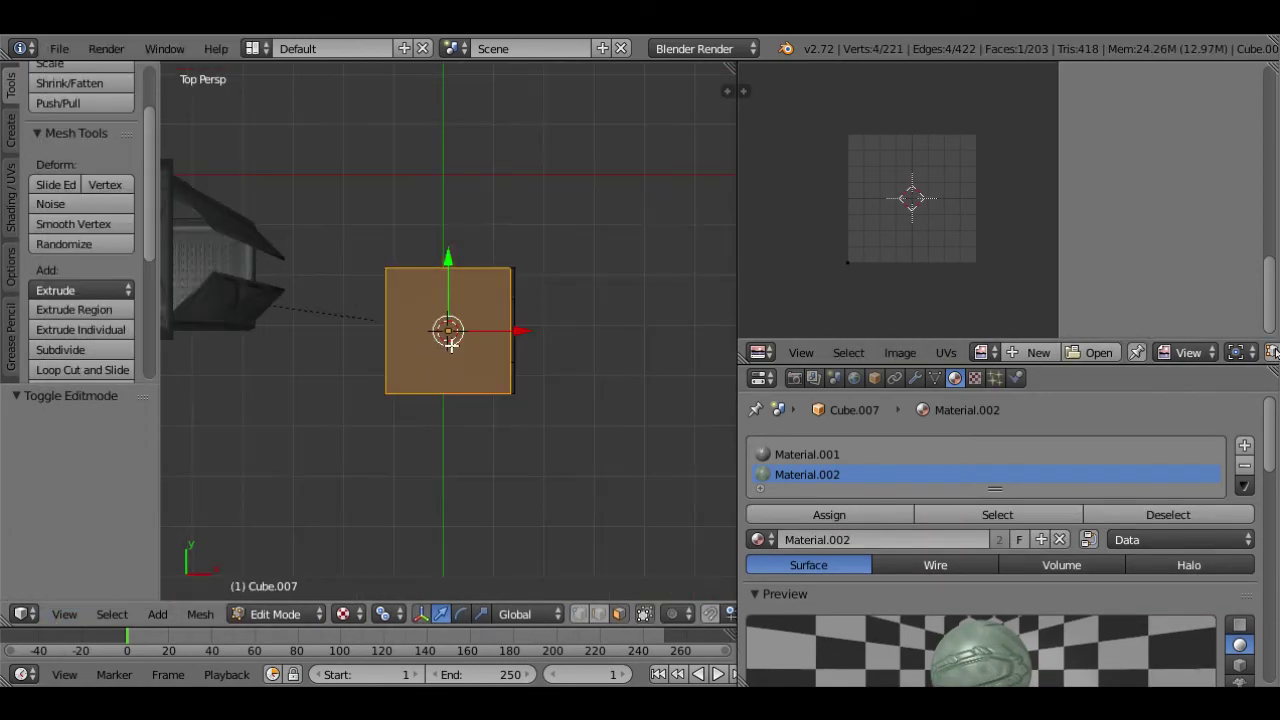
{"action": "left_click", "coordinate": [64, 614]}
{"action": "left_click", "coordinate": [201, 367]}
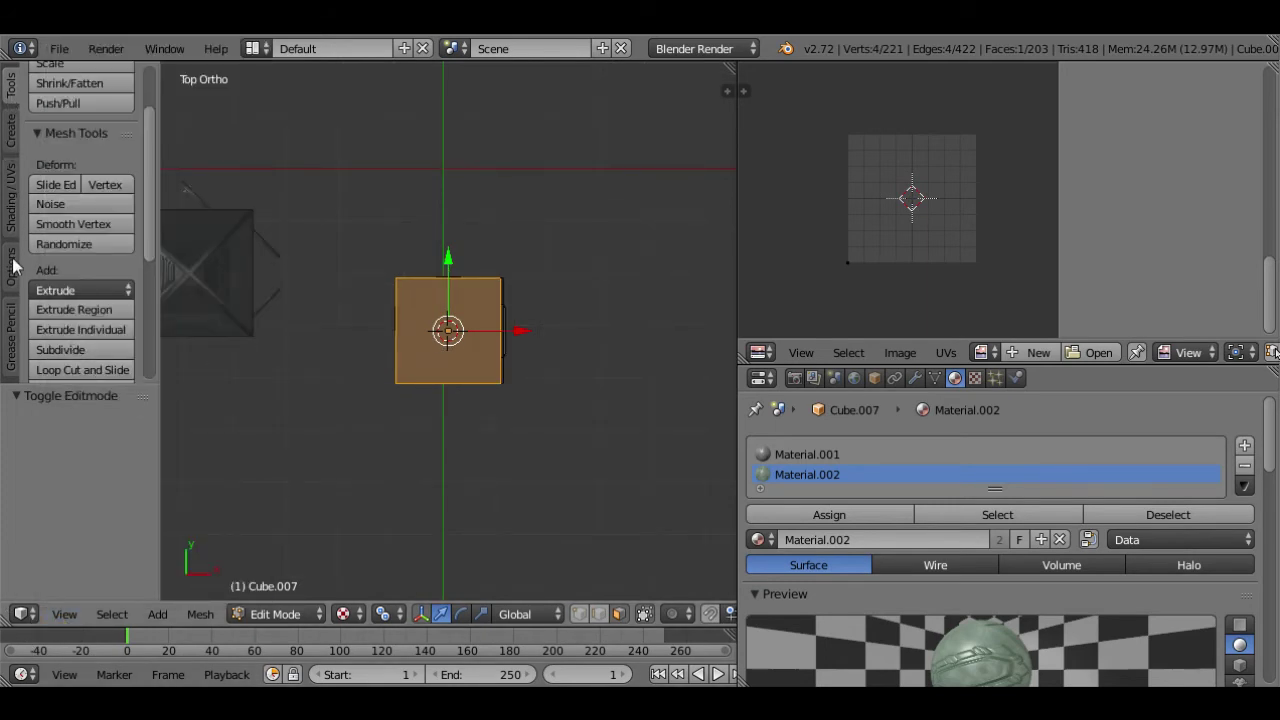
{"action": "left_click", "coordinate": [11, 205]}
{"action": "left_click", "coordinate": [82, 352]}
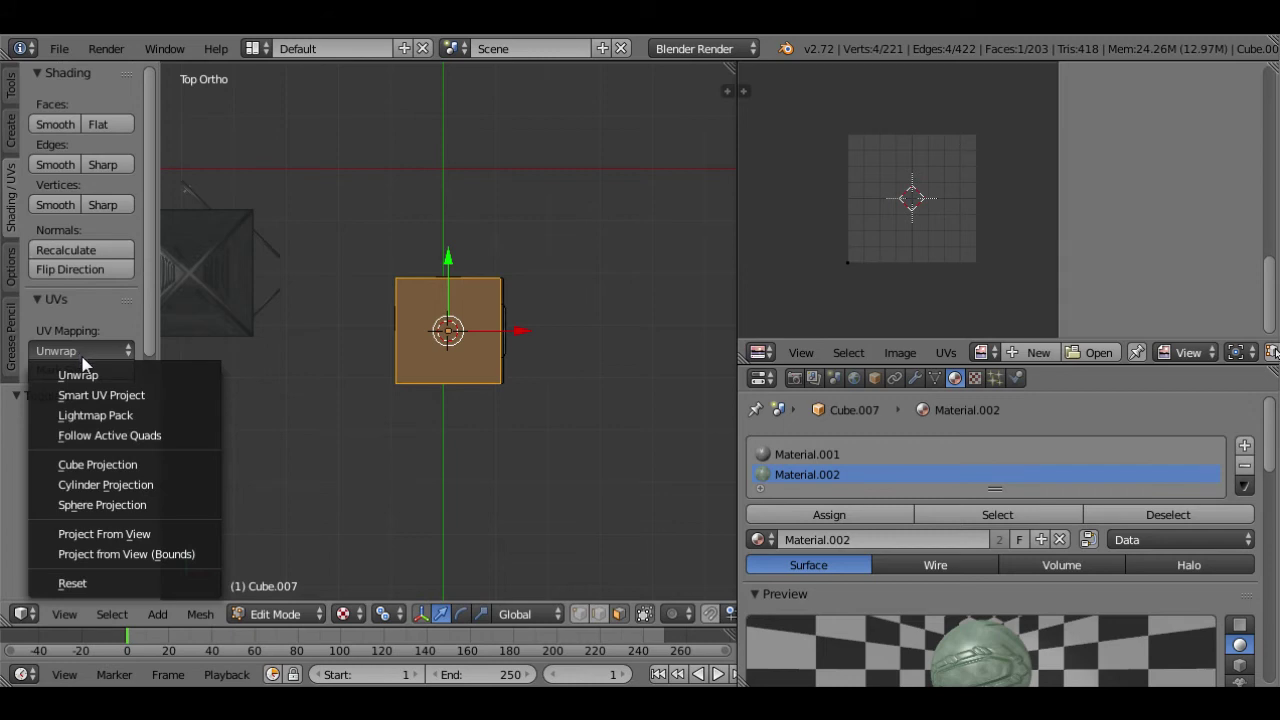
{"action": "left_click", "coordinate": [133, 534]}
- Load the Untitled normal map image into the UV editor behind the plane's UVs
{"action": "scroll", "coordinate": [963, 234], "scroll_direction": "up", "scroll_amount": 2}
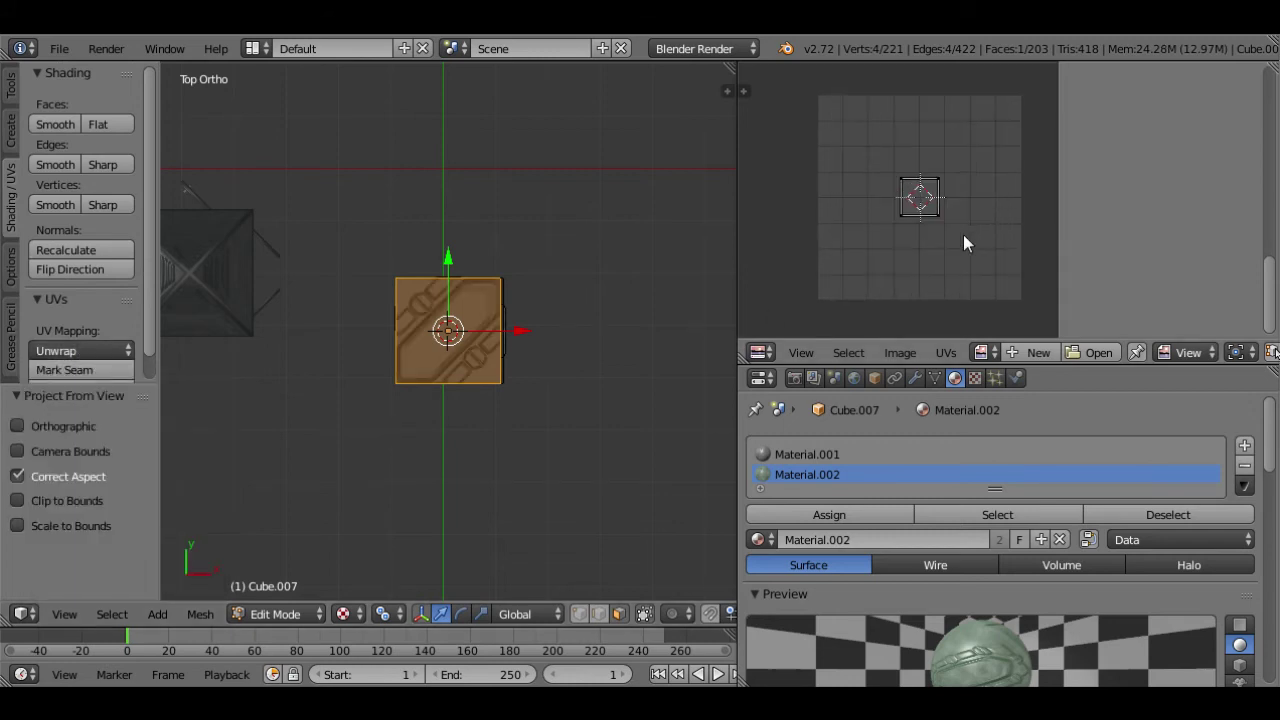
{"action": "left_click", "coordinate": [996, 354]}
{"action": "left_click", "coordinate": [1030, 420]}
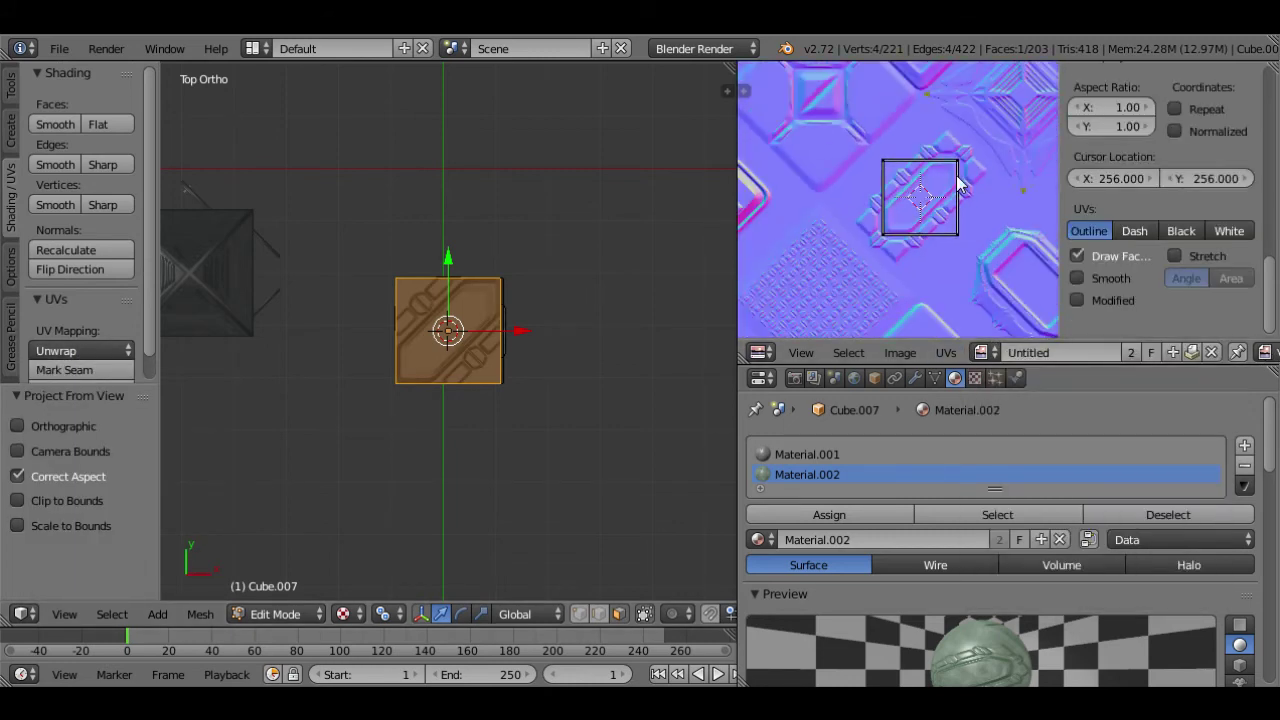
{"action": "scroll", "coordinate": [499, 317], "scroll_direction": "up", "scroll_amount": 1}
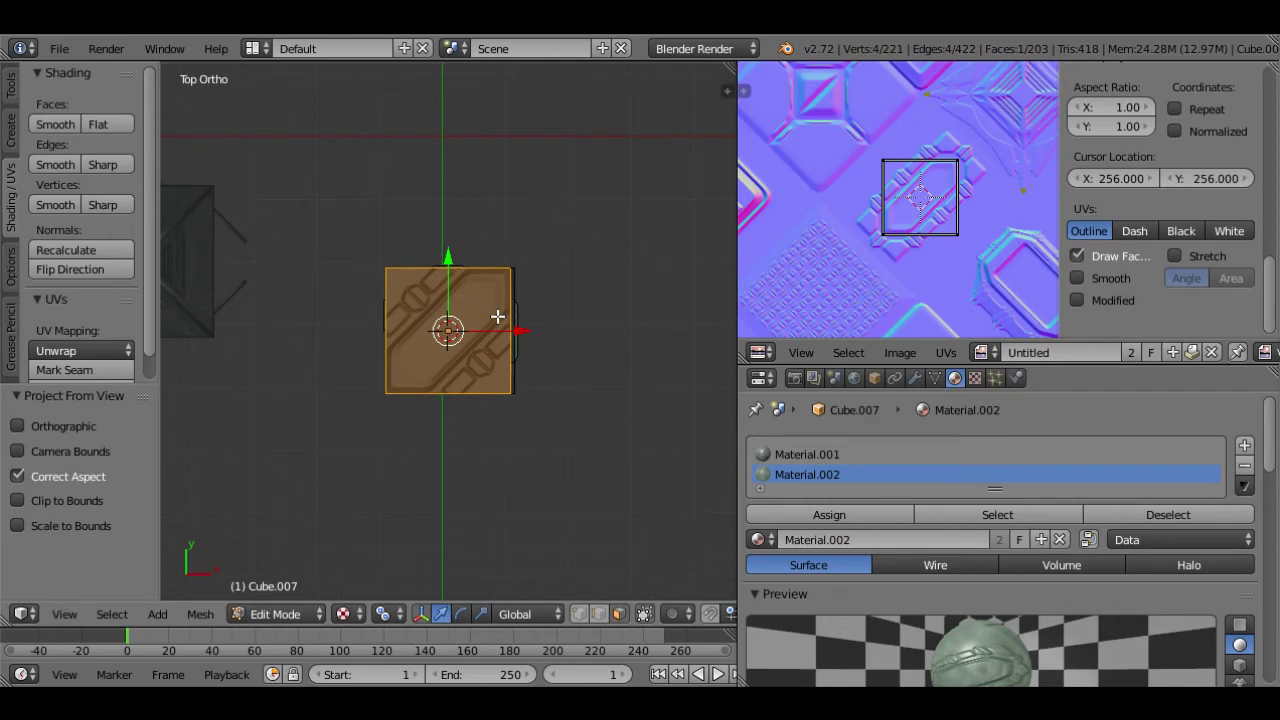
- Repeat Project From View at closer zoom levels until the plane's UV square frames the whole elongated ornament
{"action": "left_click", "coordinate": [58, 352]}
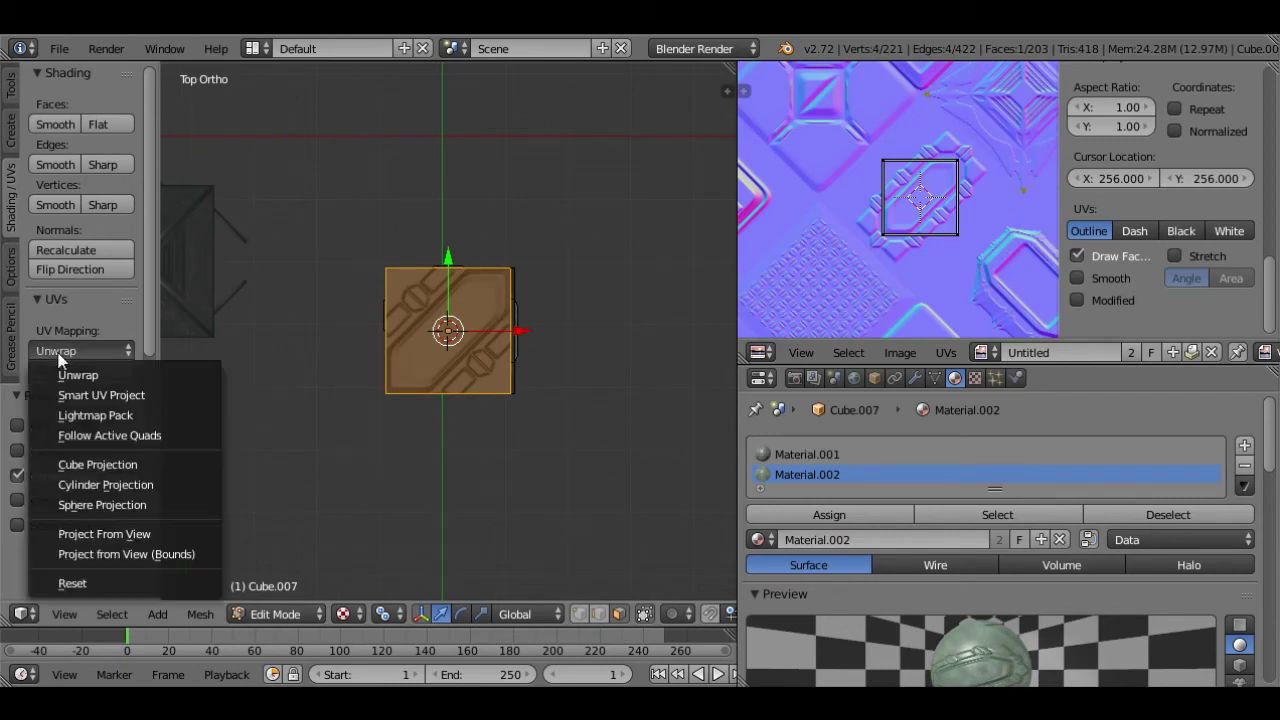
{"action": "left_click", "coordinate": [139, 532]}
{"action": "scroll", "coordinate": [437, 364], "scroll_direction": "up", "scroll_amount": 1}
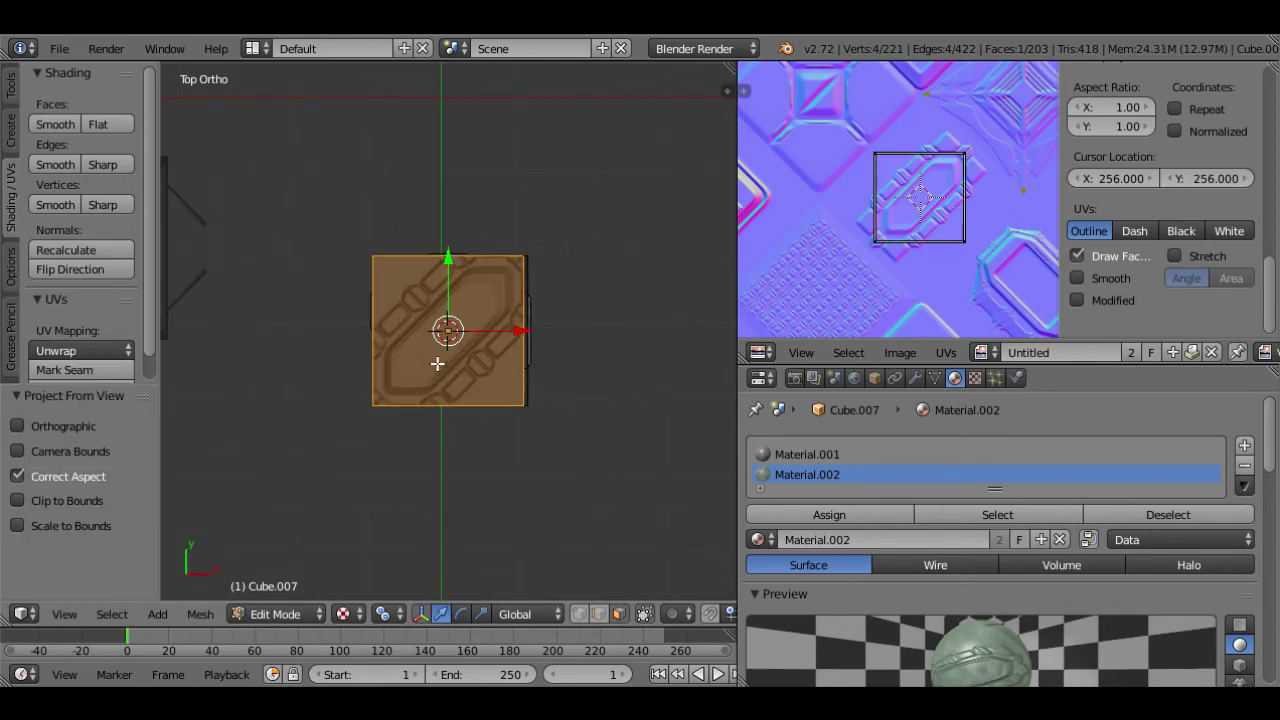
{"action": "left_click", "coordinate": [60, 351]}
{"action": "left_click", "coordinate": [129, 529]}
{"action": "scroll", "coordinate": [458, 358], "scroll_direction": "up", "scroll_amount": 1}
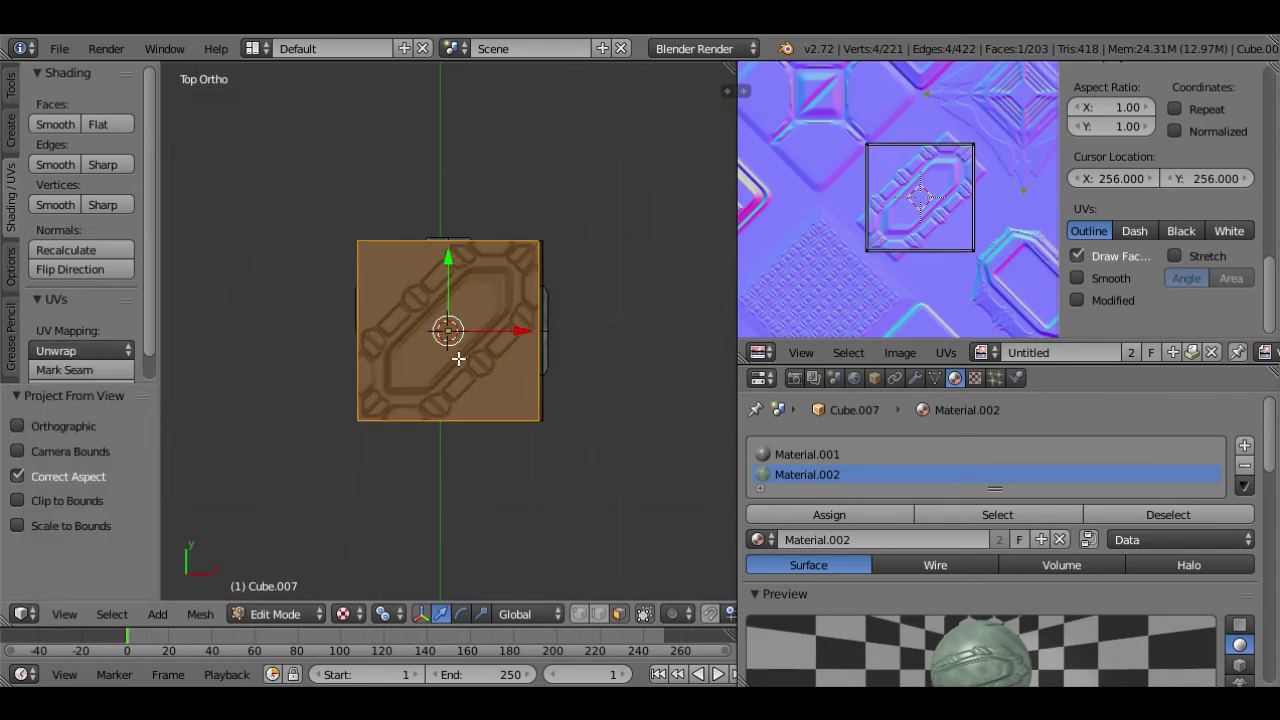
{"action": "left_click", "coordinate": [78, 350]}
{"action": "left_click", "coordinate": [139, 533]}
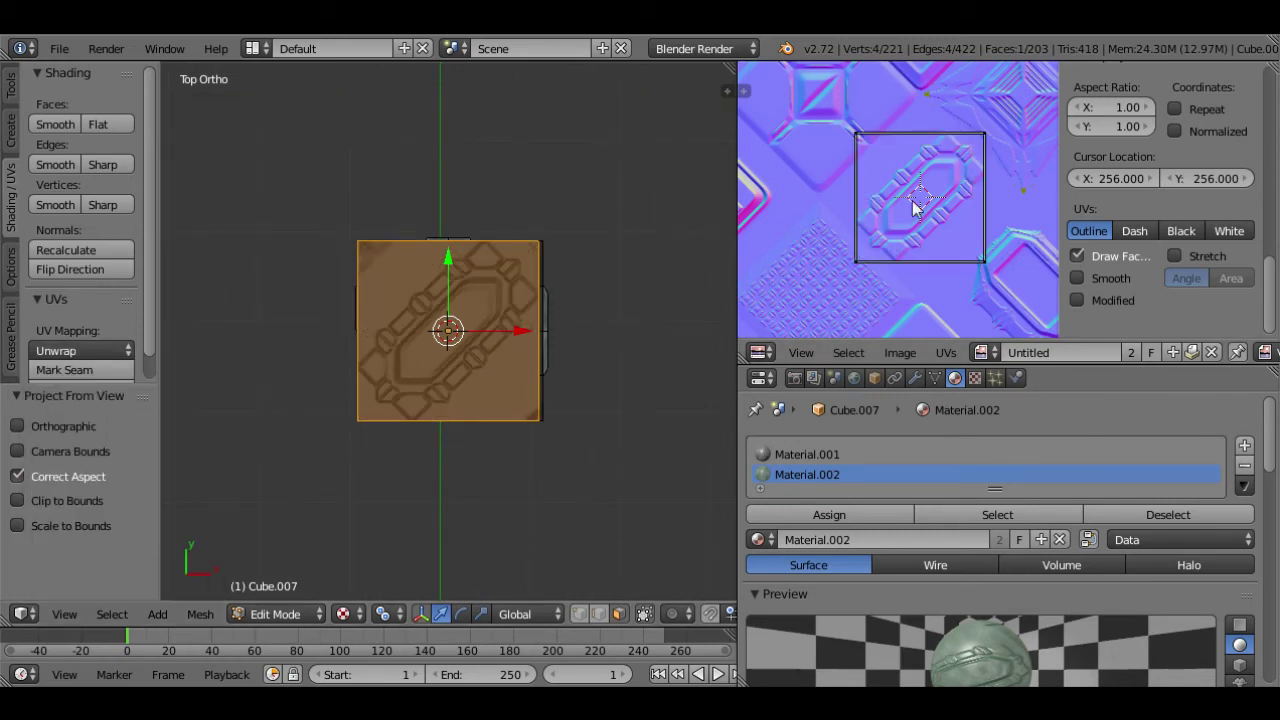
- Select all the plane's UVs, rotate them 45° and scale them to 1.108 around the elongated ornament
{"action": "type", "text": "ar"}
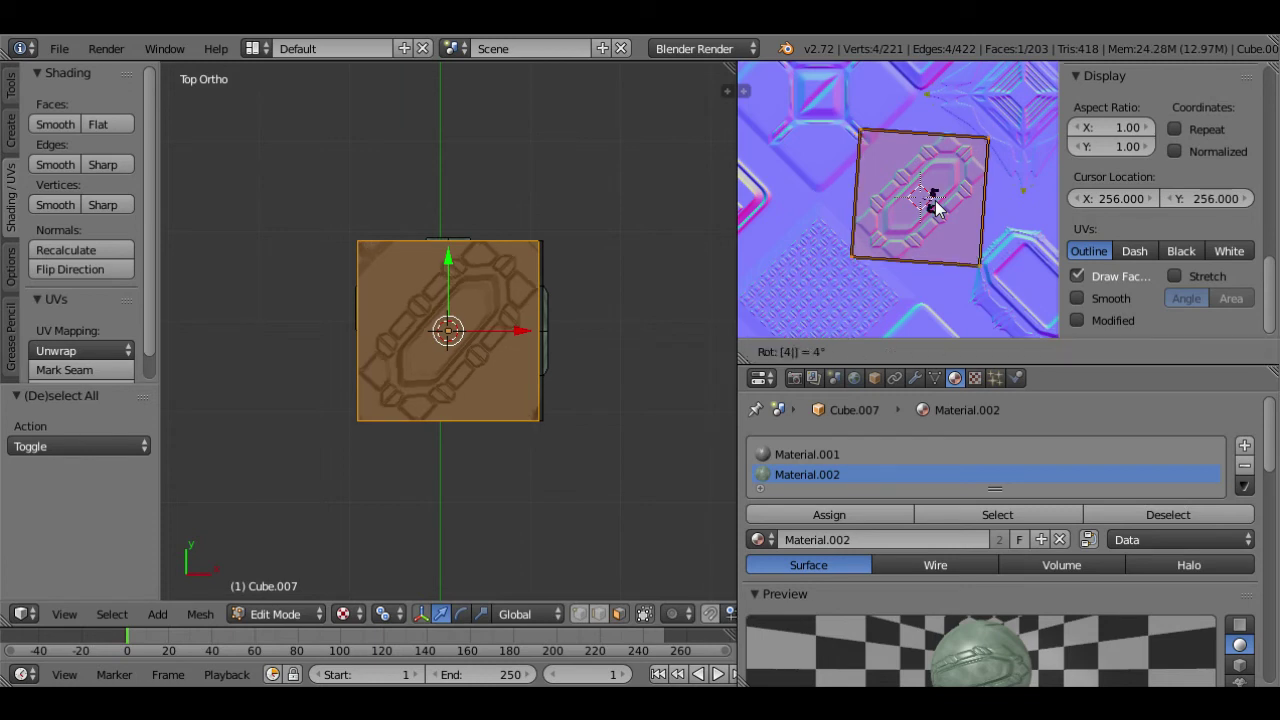
{"action": "type", "text": "45"}
{"action": "key", "text": "Return"}
{"action": "key", "text": "s"}
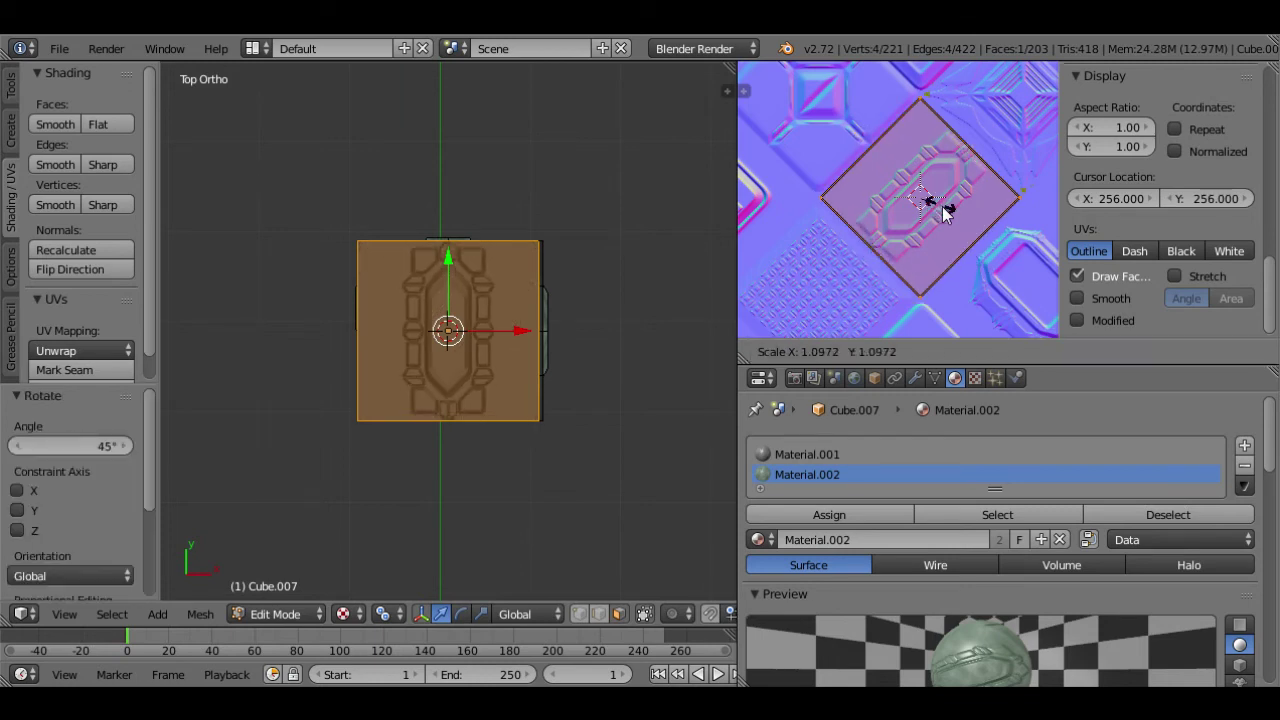
{"action": "right_click", "coordinate": [940, 208]}
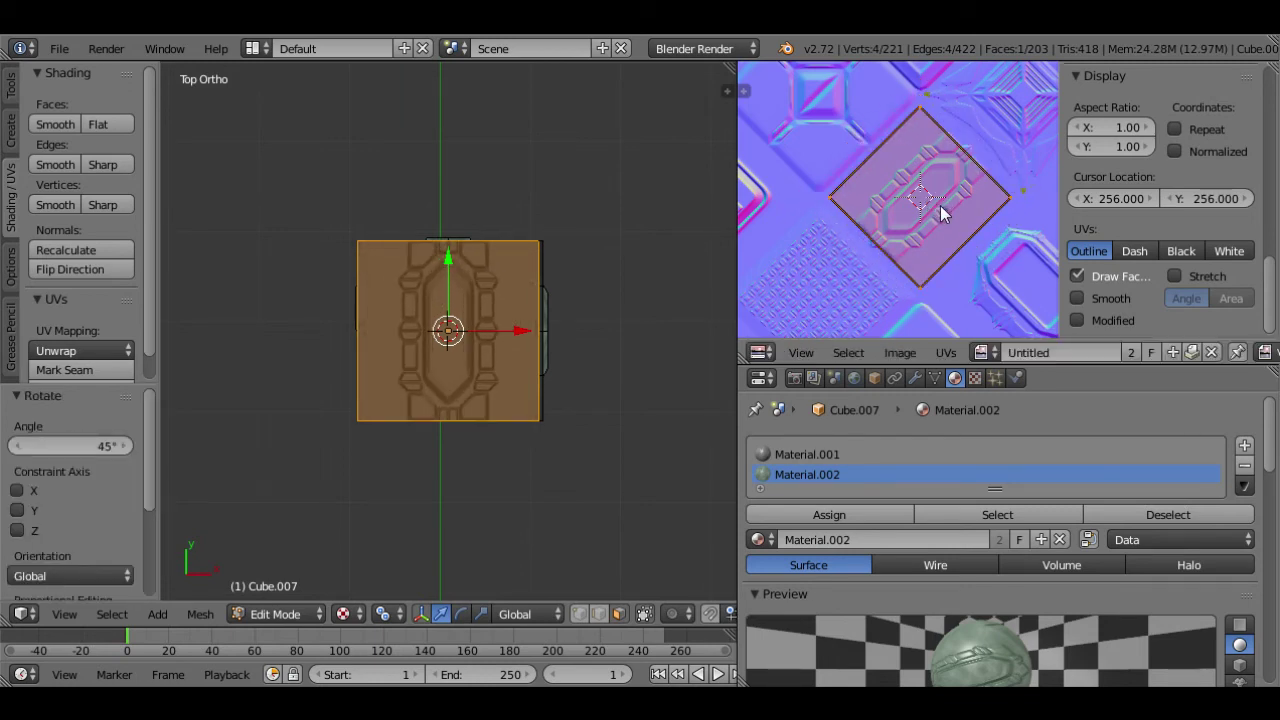
{"action": "key", "text": "s"}
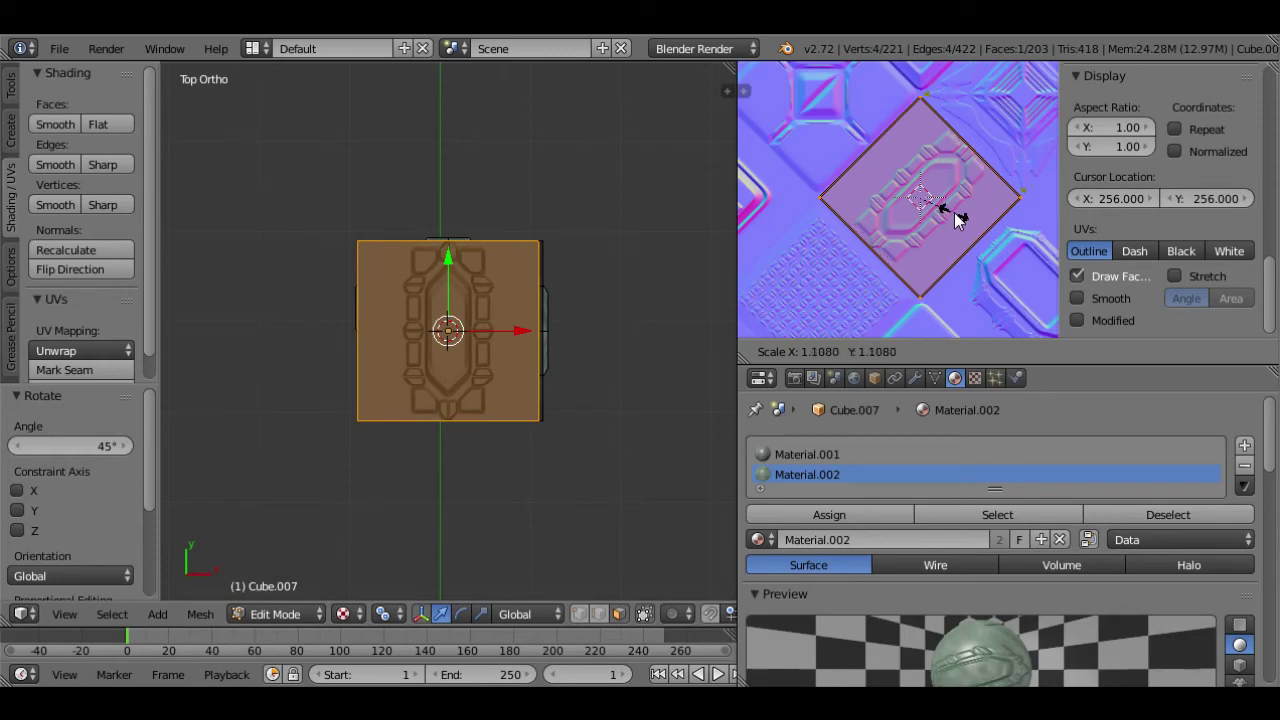
{"action": "left_click", "coordinate": [954, 212]}
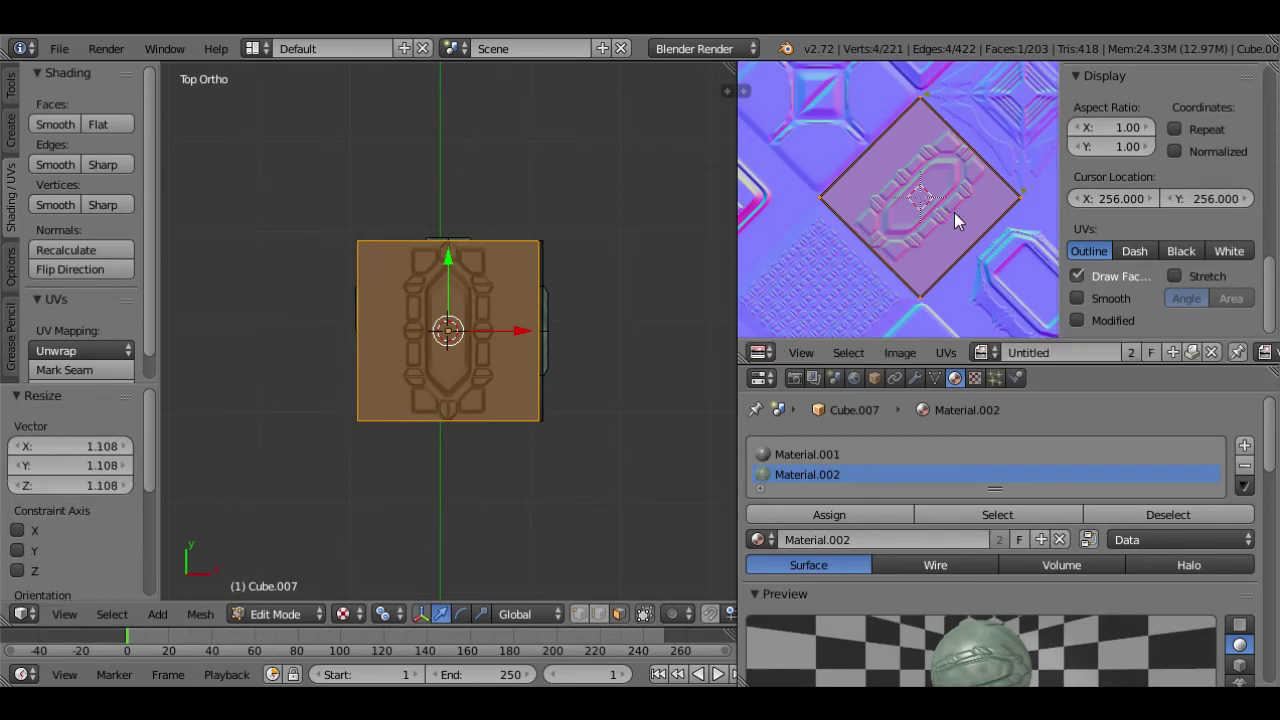
- Move the top plane's UVs 0.5 along X onto the rounded-rectangle ornament and check the cube's surface in Object Mode
{"action": "scroll", "coordinate": [954, 212], "scroll_direction": "down", "scroll_amount": 1}
{"action": "key", "text": "Tab"}
{"action": "mouse_move", "coordinate": [482, 362]}
{"action": "middle_mouse_down"}
{"action": "mouse_move", "coordinate": [457, 239]}
{"action": "mouse_move", "coordinate": [494, 371]}
{"action": "middle_mouse_up"}
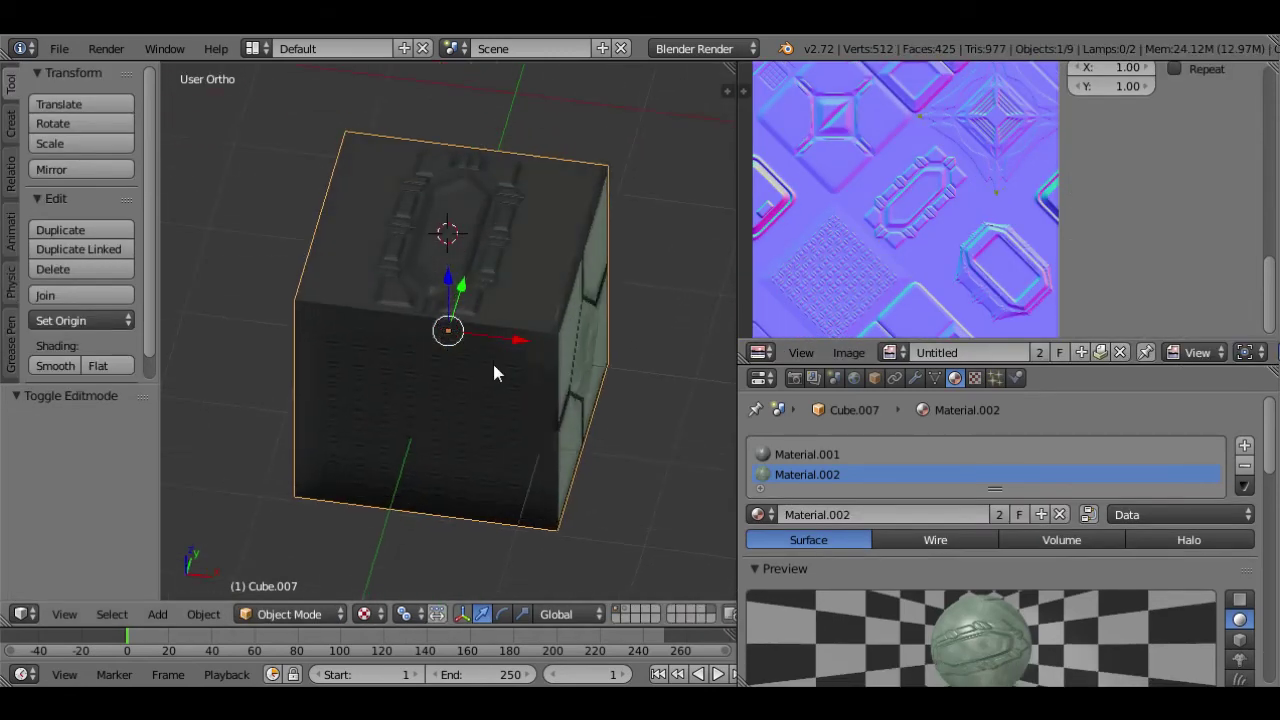
{"action": "key", "text": "Tab"}
{"action": "scroll", "coordinate": [916, 180], "scroll_direction": "down", "scroll_amount": 2}
{"action": "key", "text": "g"}
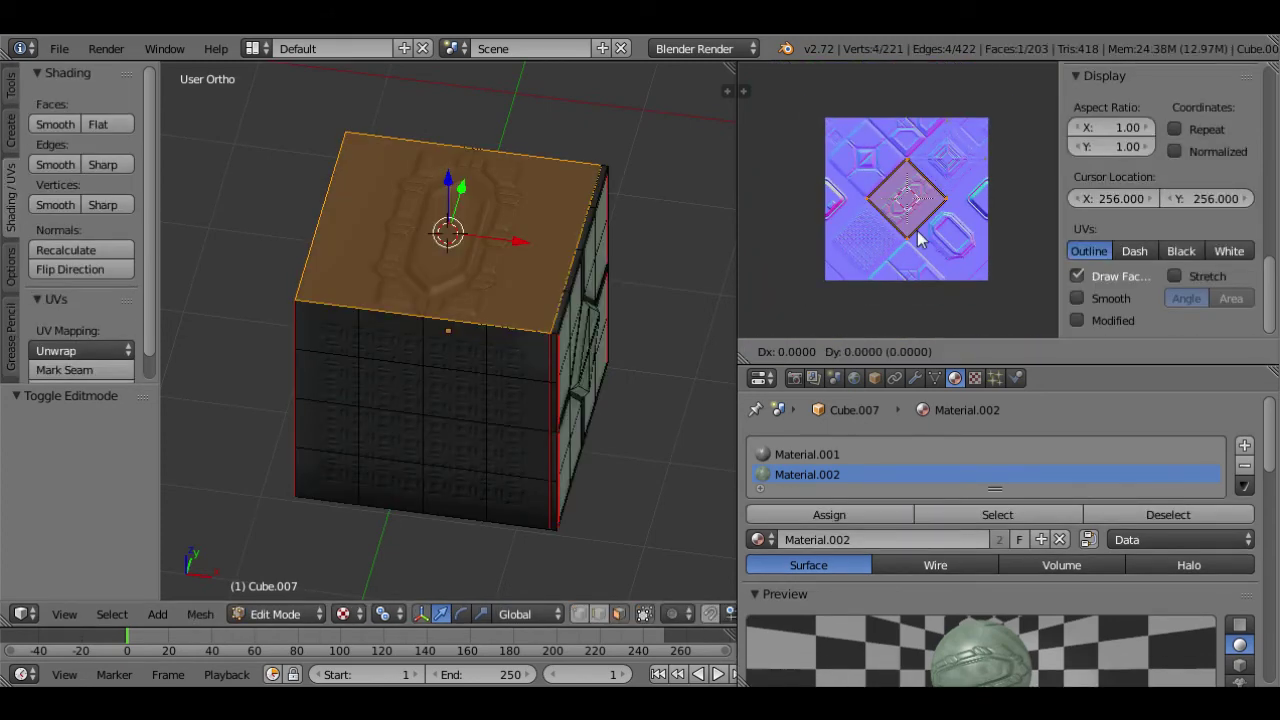
{"action": "type", "text": "x.5"}
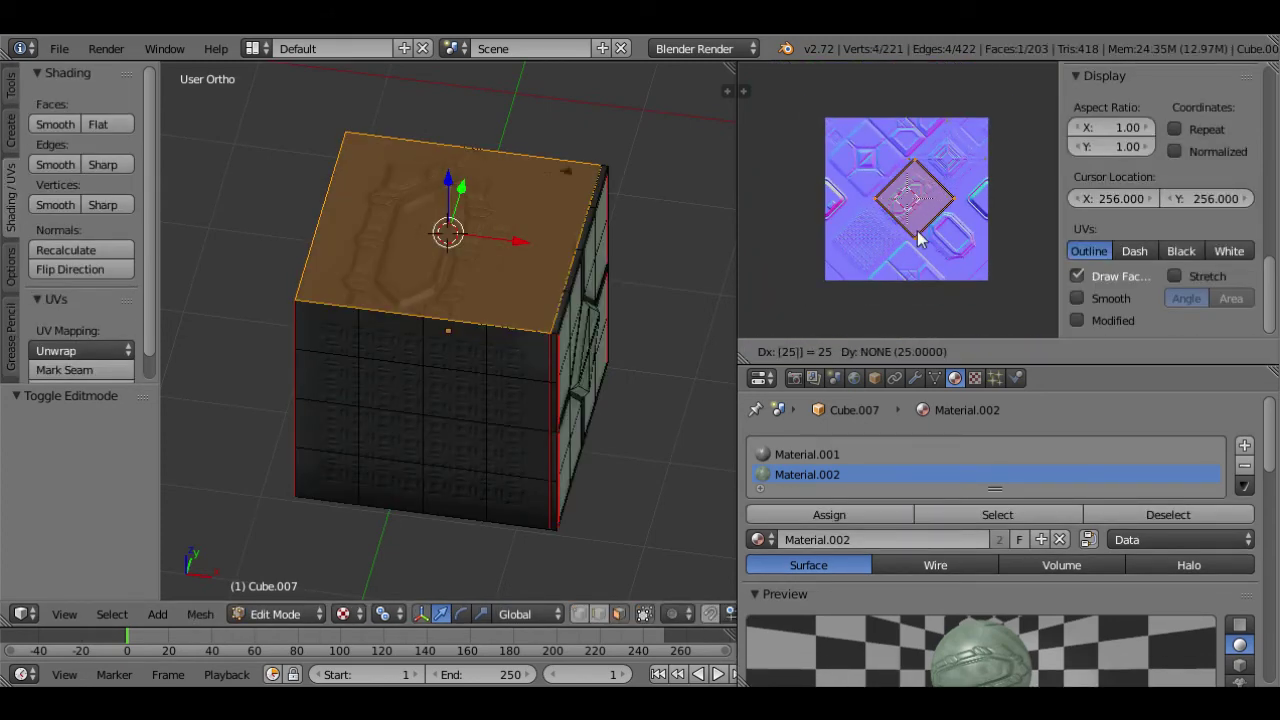
{"action": "key", "text": "Return"}
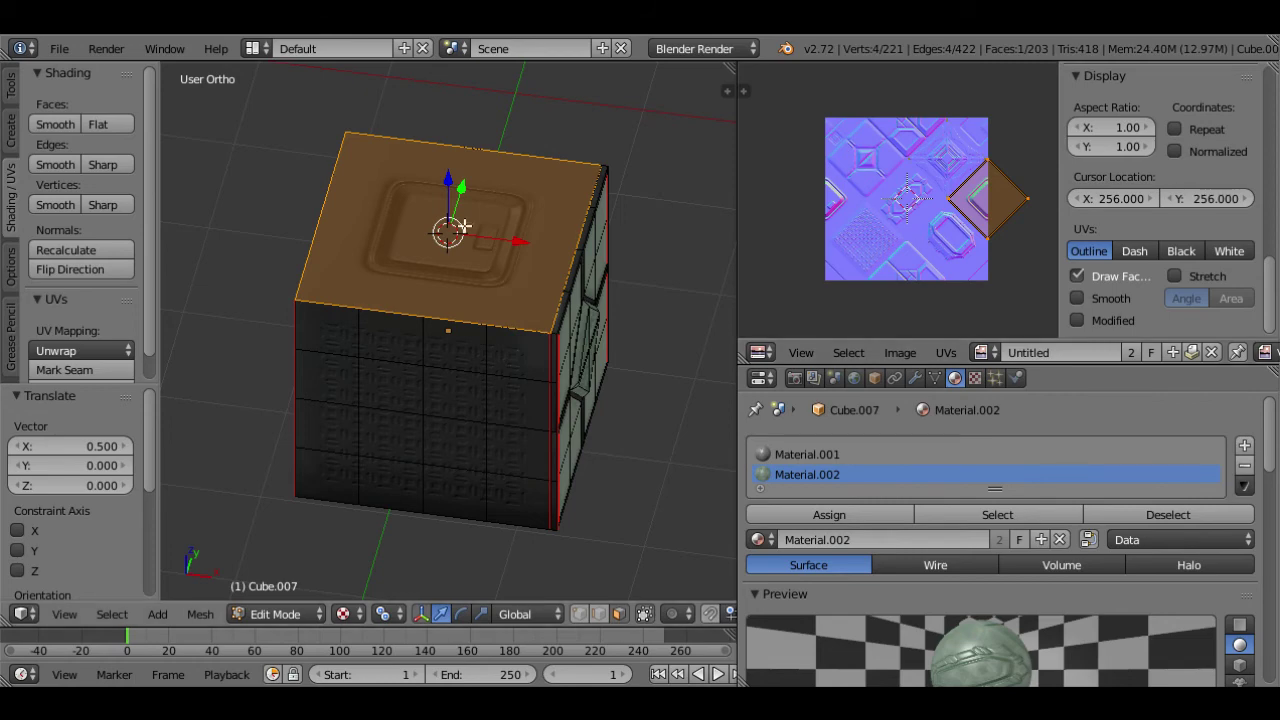
{"action": "key", "text": "Tab"}
{"action": "middle_click_drag", "start_coordinate": [470, 330], "coordinate": [500, 425]}
{"action": "scroll", "coordinate": [543, 288], "scroll_direction": "up", "scroll_amount": 2}
{"action": "middle_click_drag", "start_coordinate": [510, 335], "coordinate": [567, 290]}
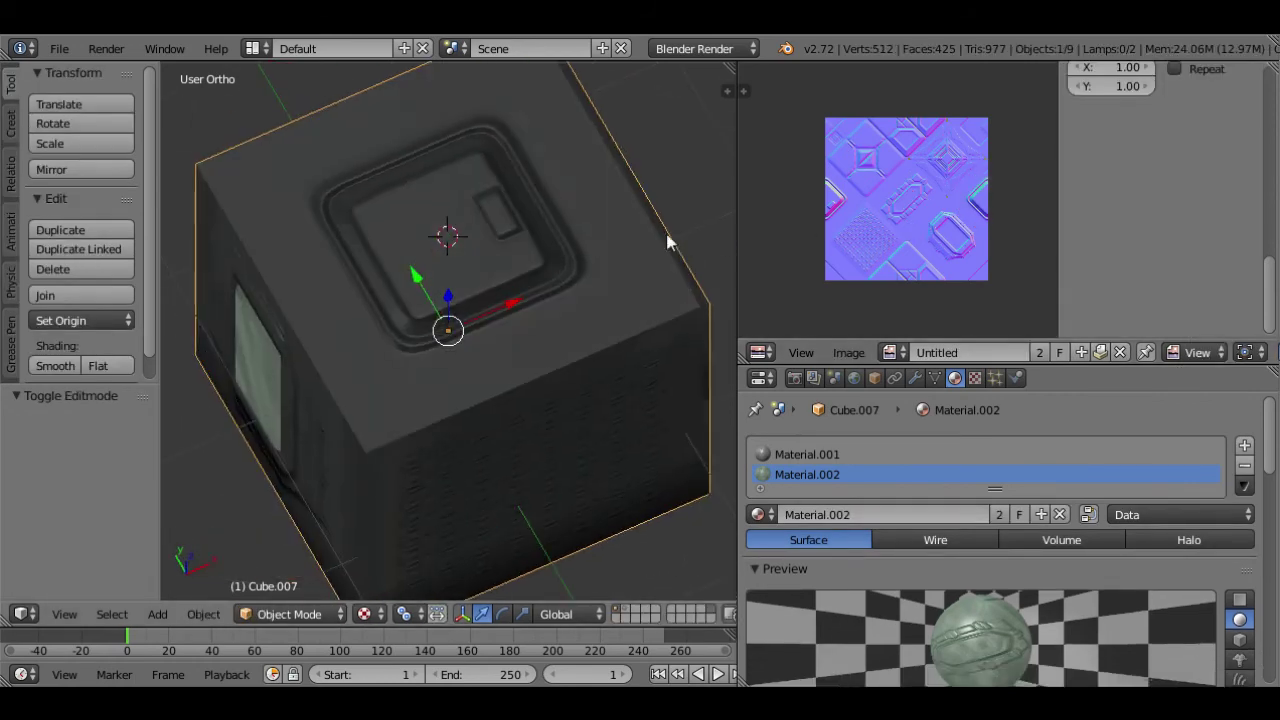
- Subdivide the cube's top plane twice with one cut each into a 4 × 4 grid and clear the selection
{"action": "key", "text": "Tab"}
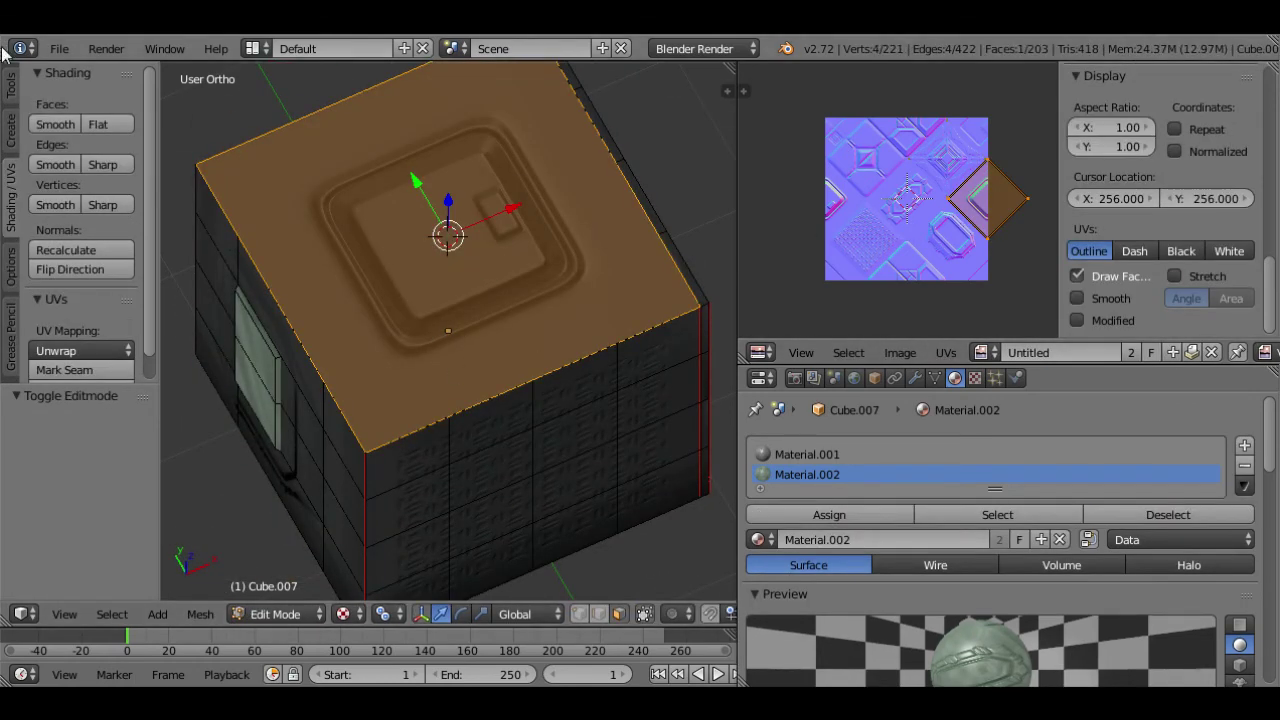
{"action": "left_click", "coordinate": [11, 85]}
{"action": "scroll", "coordinate": [94, 227], "scroll_direction": "down", "scroll_amount": 3}
{"action": "left_click", "coordinate": [80, 309]}
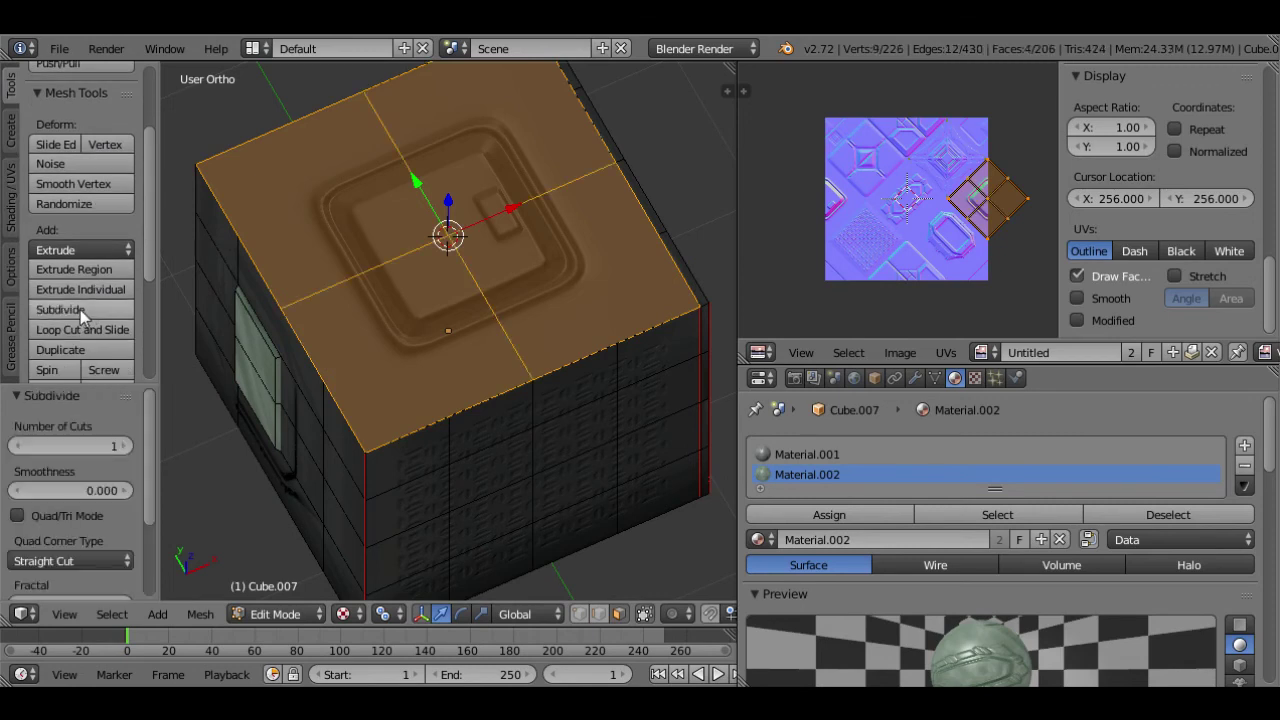
{"action": "key", "text": "a"}
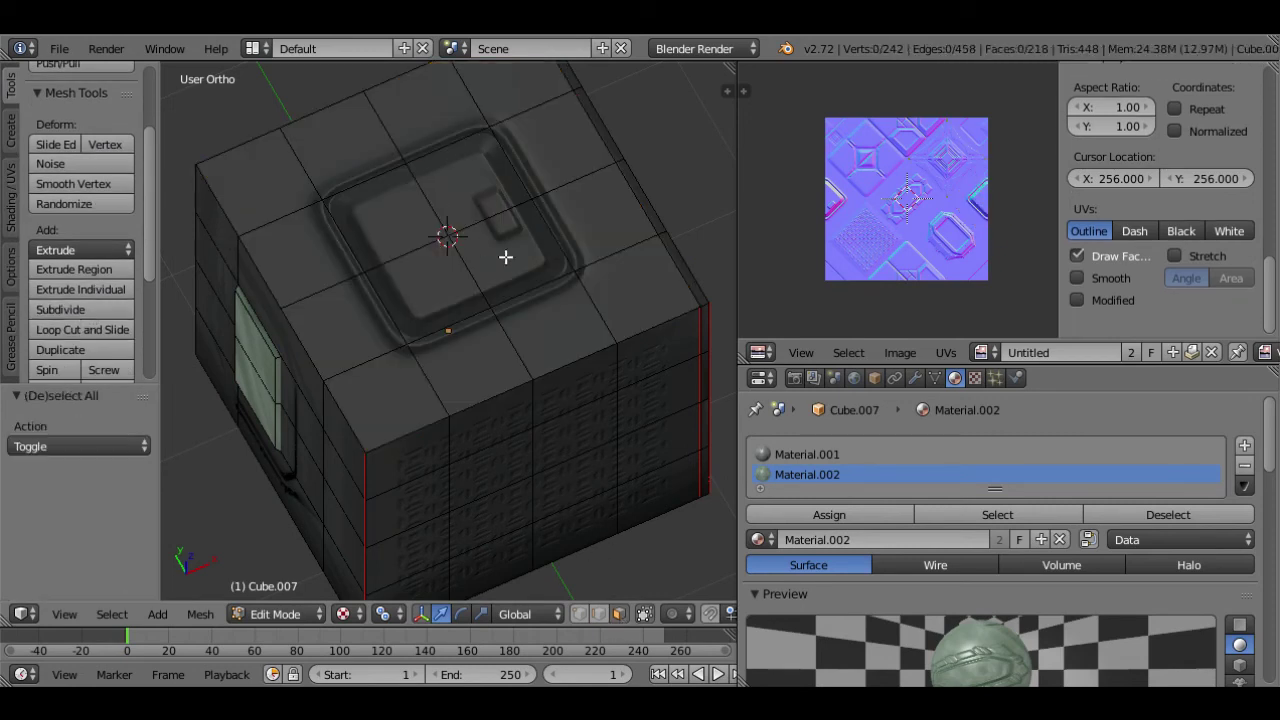
- Select the four central faces of the subdivided top and assign Material.002 to them
{"action": "right_click", "coordinate": [506, 257]}
{"action": "right_click", "coordinate": [462, 214], "text": "shift"}
{"action": "right_click", "coordinate": [406, 231], "text": "shift"}
{"action": "right_click", "coordinate": [438, 294], "text": "shift"}
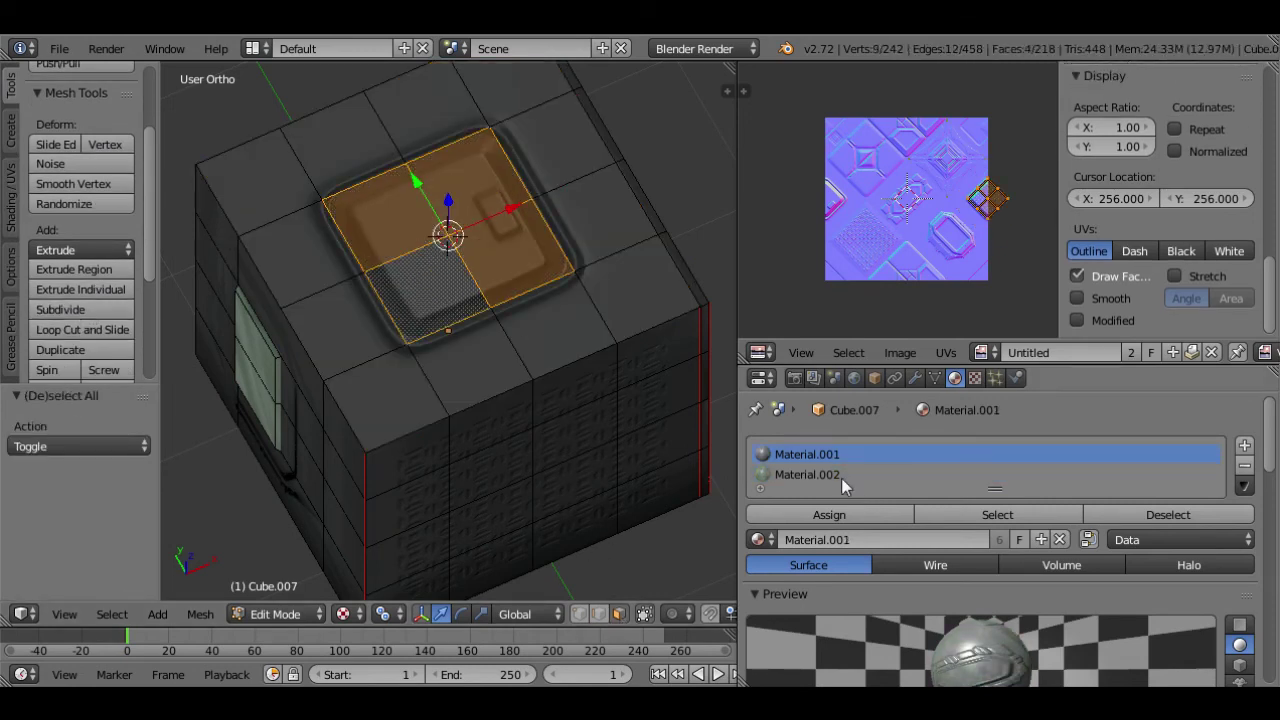
{"action": "left_click", "coordinate": [805, 474]}
{"action": "left_click", "coordinate": [826, 514]}
- Extrude the four central top faces outward by 0.05 and deselect everything
{"action": "type", "text": "e"}
{"action": "type", "text": "."}
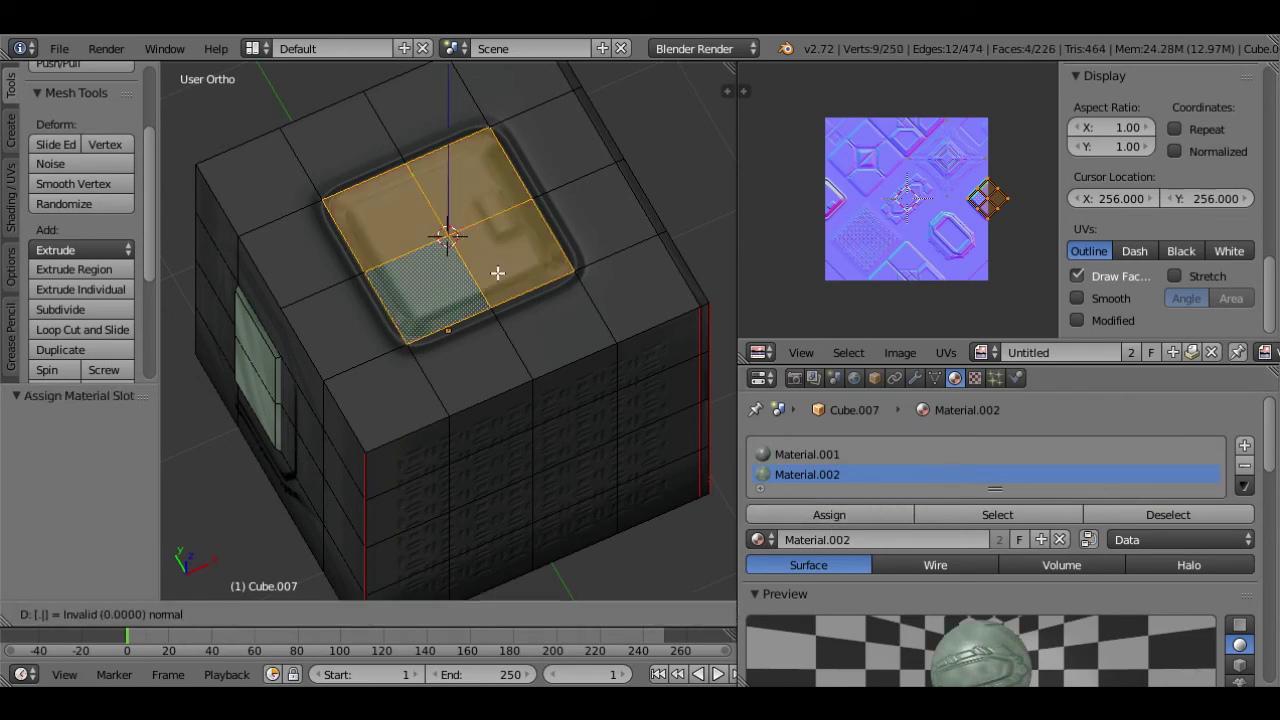
{"action": "type", "text": "05"}
{"action": "key", "text": "Return"}
{"action": "middle_click_drag", "start_coordinate": [560, 293], "coordinate": [514, 246]}
{"action": "key", "text": "a"}
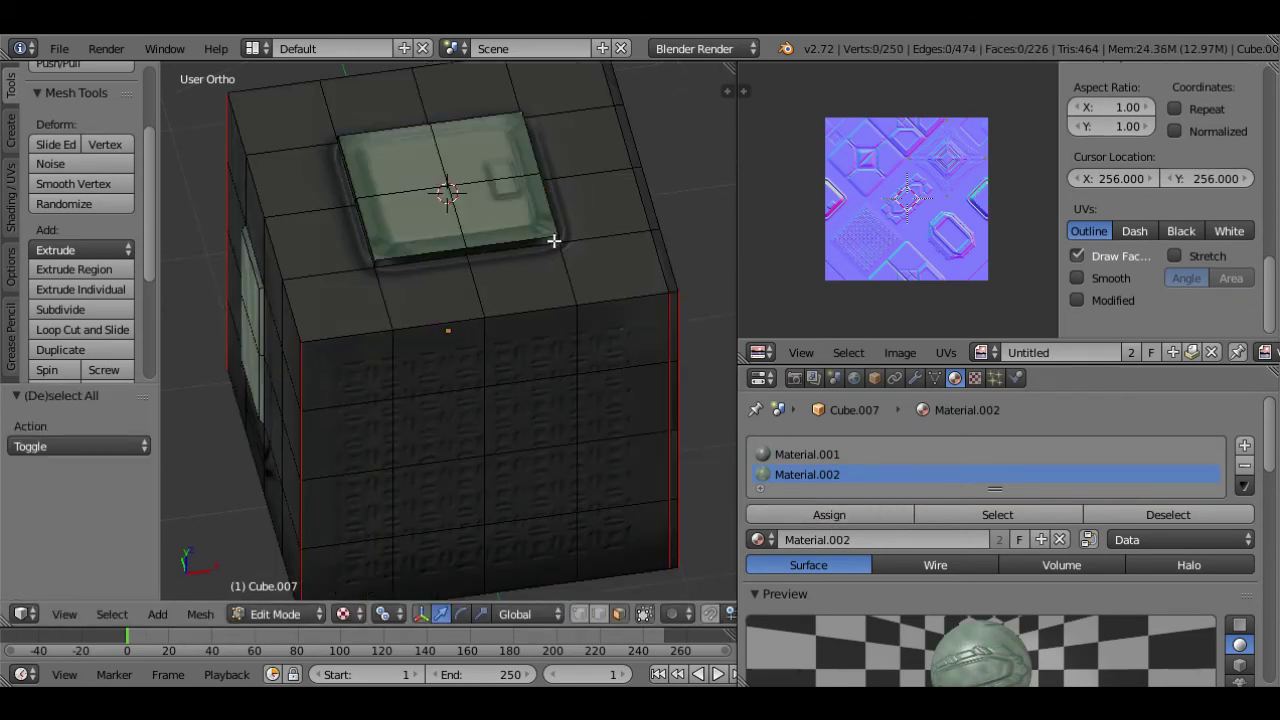
- Select the four upper faces of the raised top panel
{"action": "right_click", "coordinate": [554, 241], "text": "alt"}
{"action": "key", "text": "Tab"}
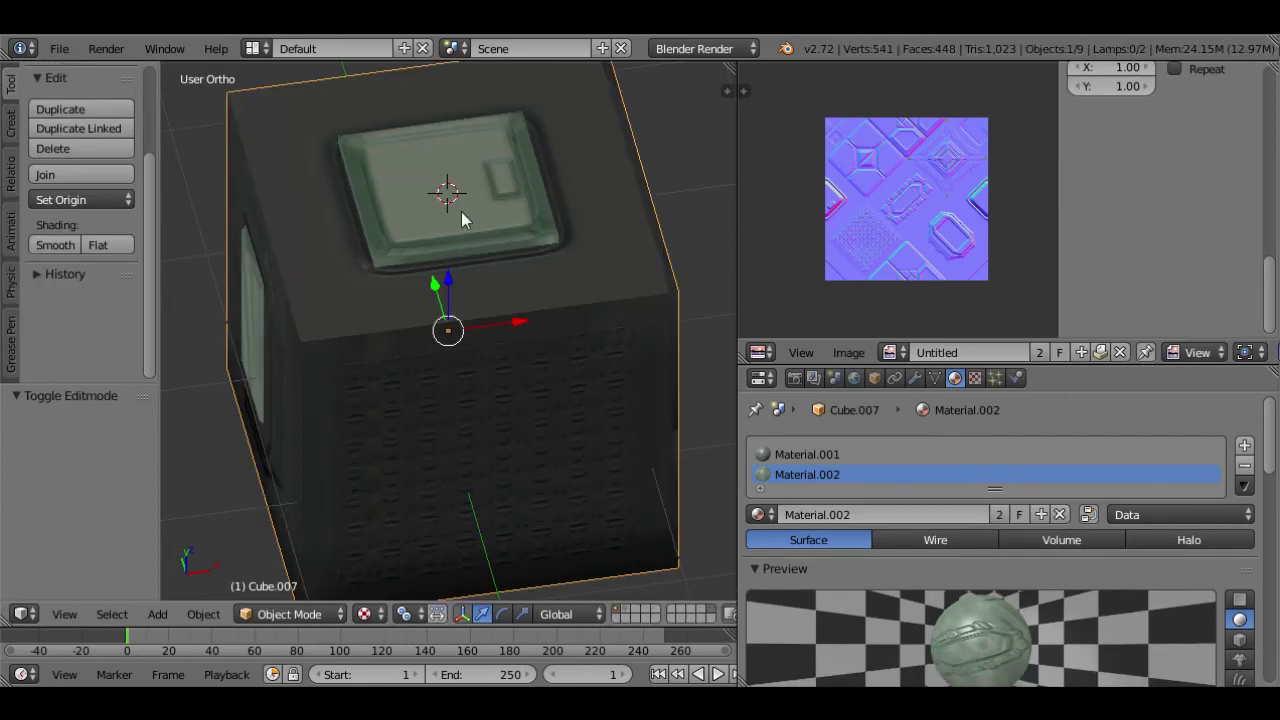
{"action": "key", "text": "Tab"}
{"action": "right_click", "coordinate": [473, 181]}
{"action": "right_click", "coordinate": [480, 148], "text": "shift"}
{"action": "right_click", "coordinate": [395, 160], "text": "shift"}
{"action": "right_click", "coordinate": [409, 213], "text": "shift"}
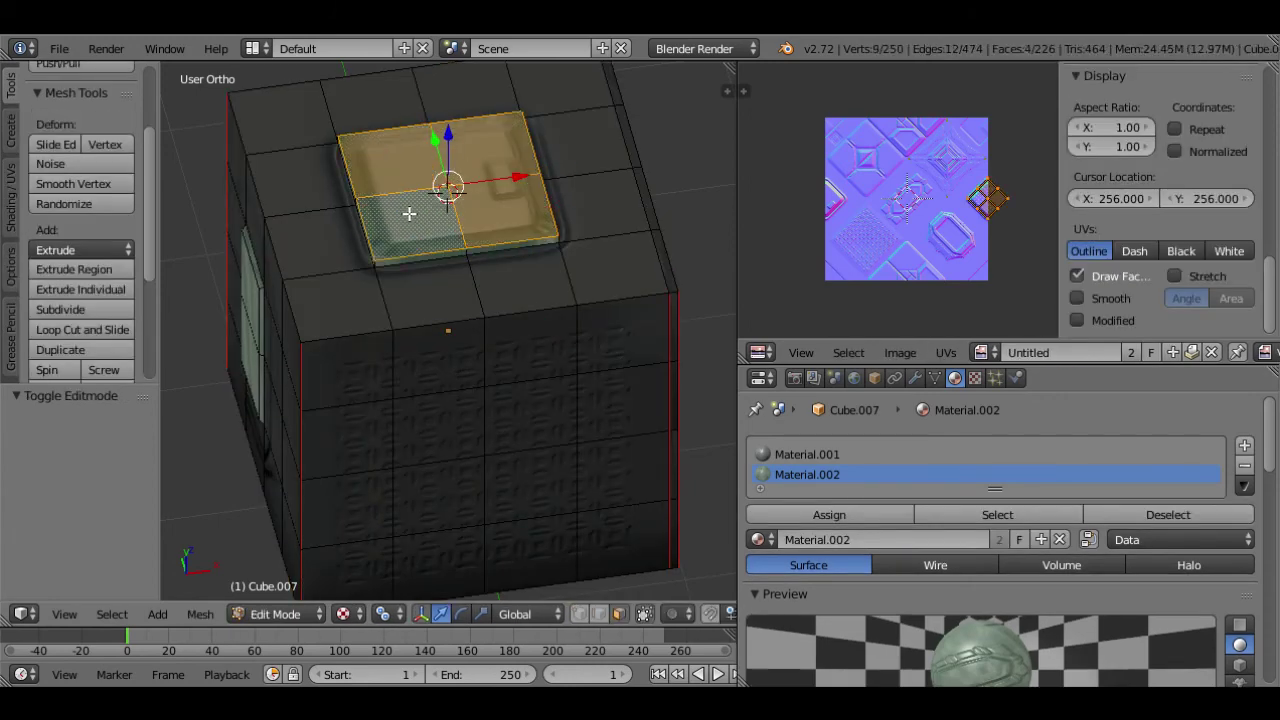
{"action": "middle_click_drag", "start_coordinate": [501, 208], "coordinate": [394, 254]}
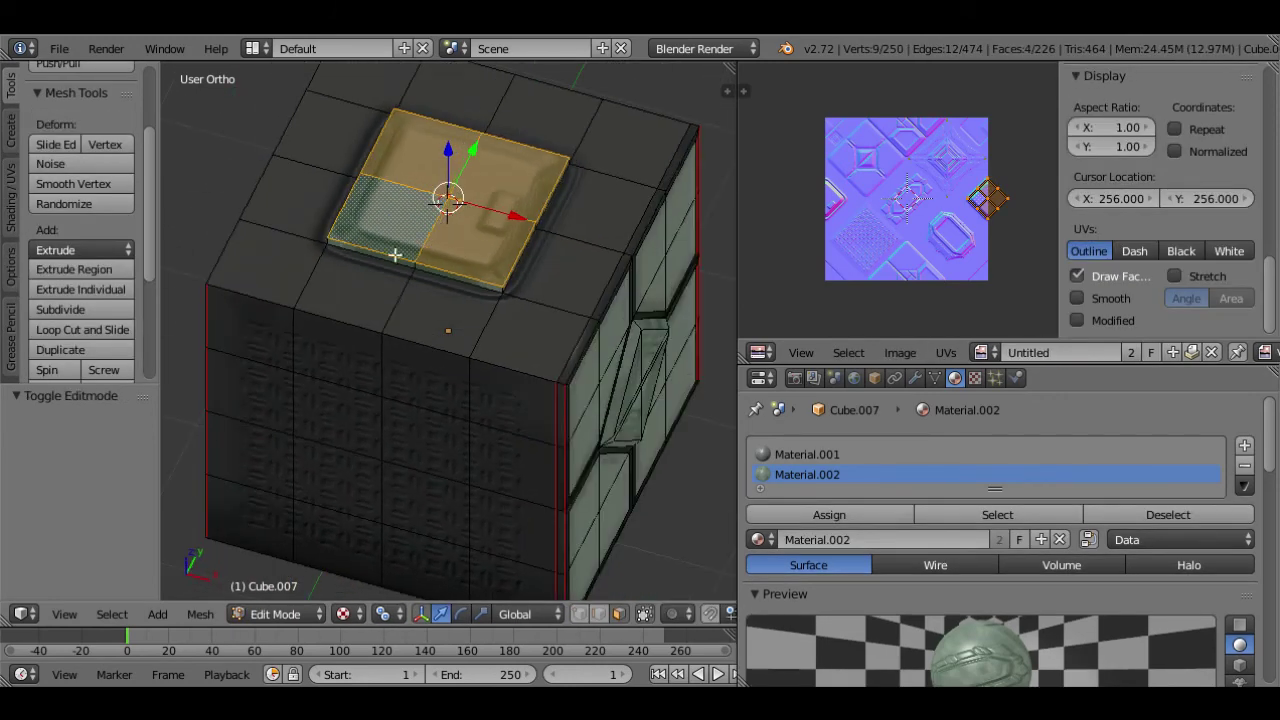
- Apply smooth shading to the whole cube in Object Mode and inspect it from several sides
{"action": "key", "text": "Tab"}
{"action": "left_click", "coordinate": [68, 247]}
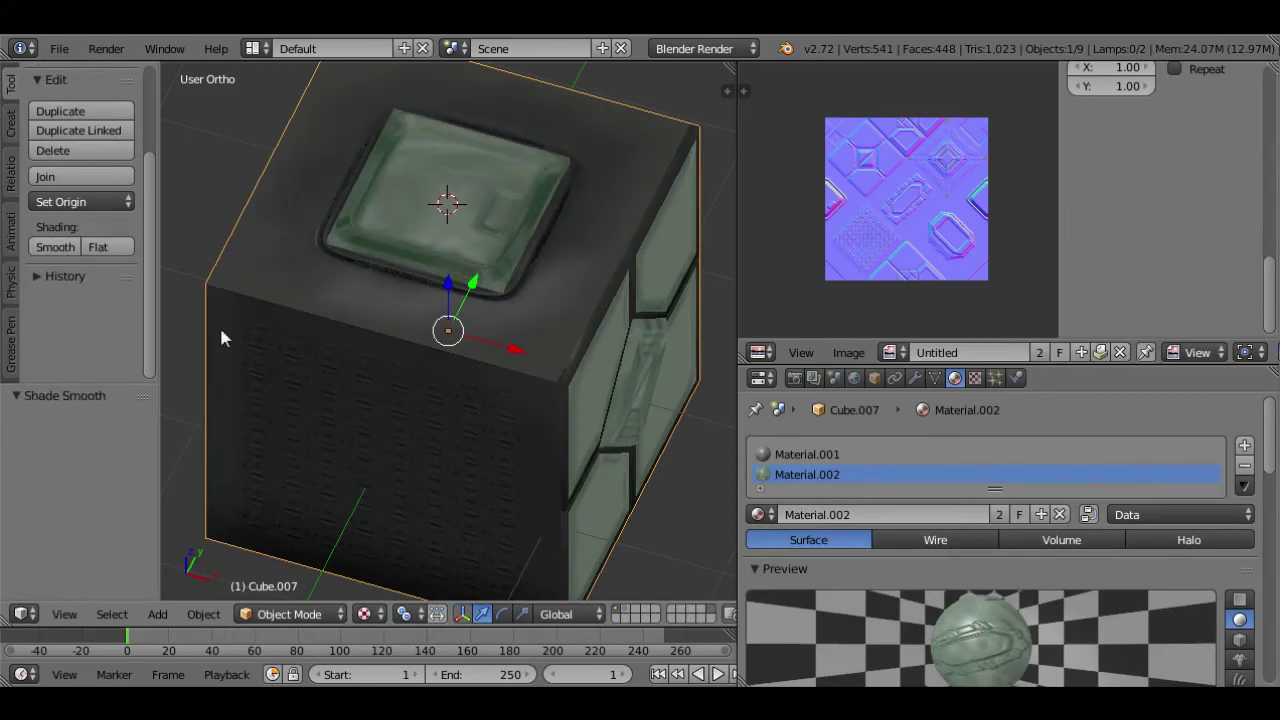
{"action": "middle_click_drag", "start_coordinate": [219, 325], "coordinate": [460, 475]}
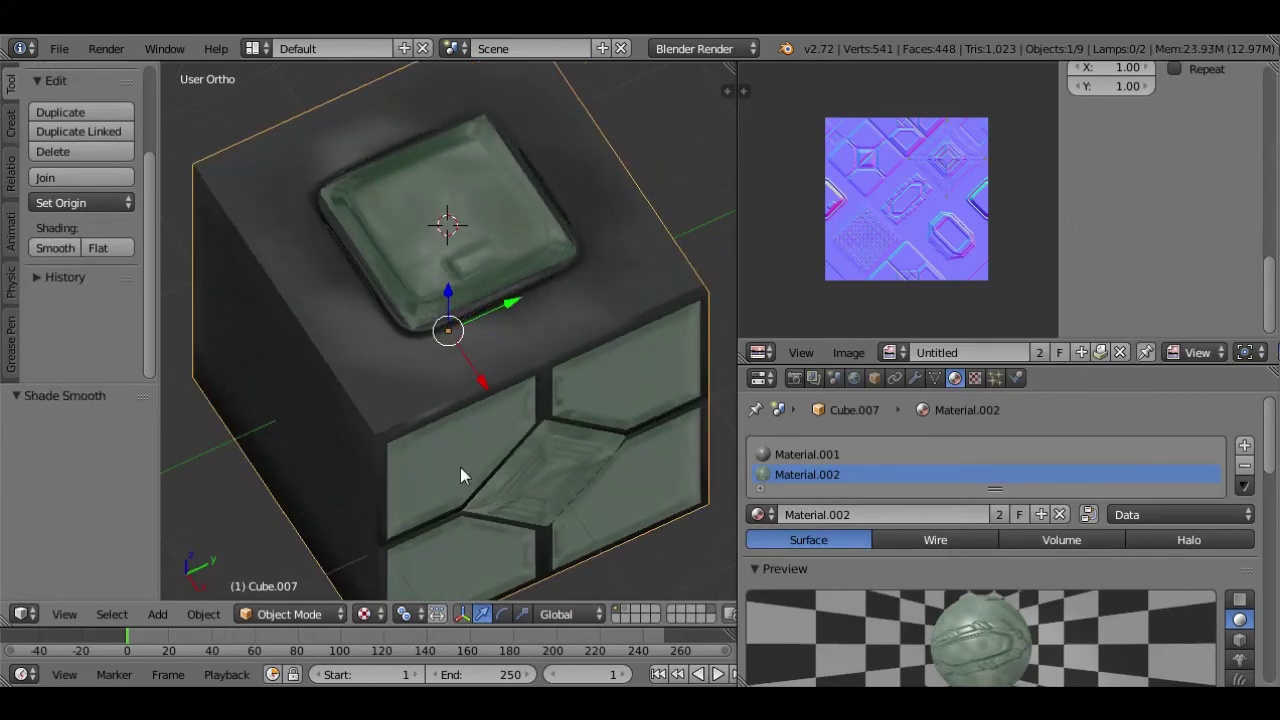
{"action": "scroll", "coordinate": [72, 277], "scroll_direction": "up", "scroll_amount": 1}
{"action": "left_click", "coordinate": [55, 254]}
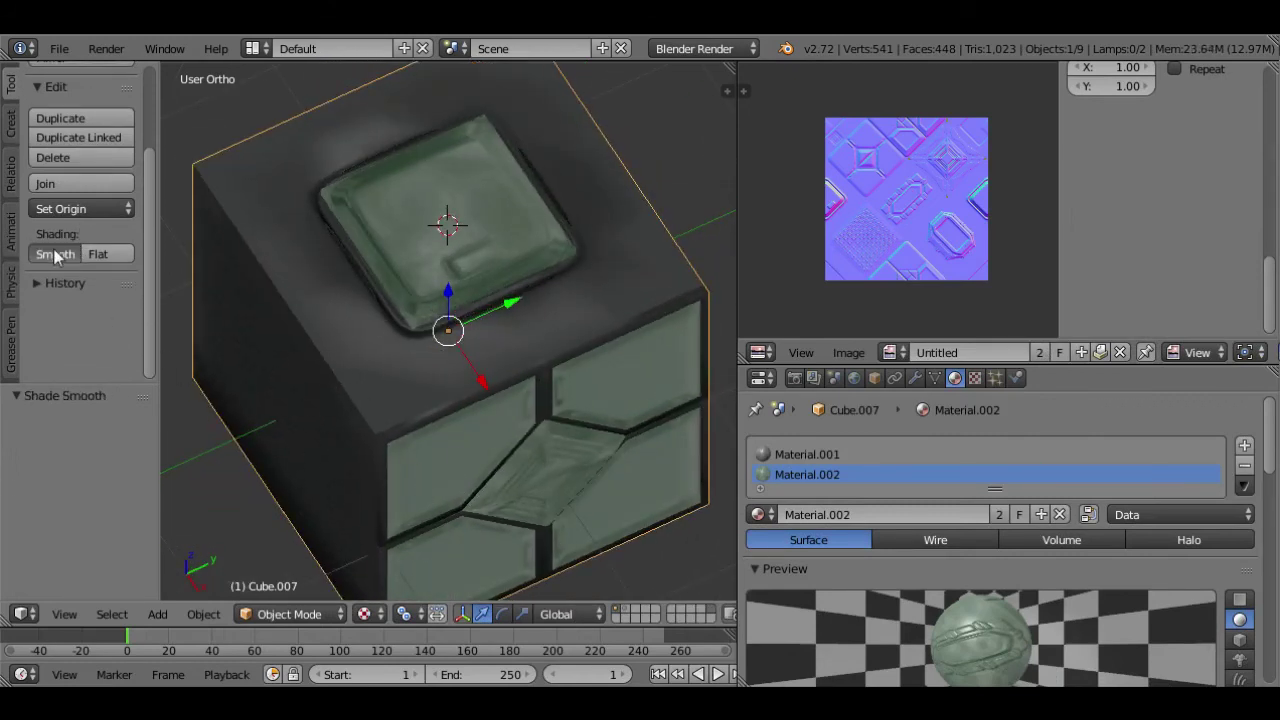
{"action": "middle_click_drag", "start_coordinate": [330, 340], "coordinate": [439, 380]}
- Select the entire mesh, recalculate its normals outward and set all faces to smooth shading
{"action": "key", "text": "Tab"}
{"action": "key", "text": "a"}
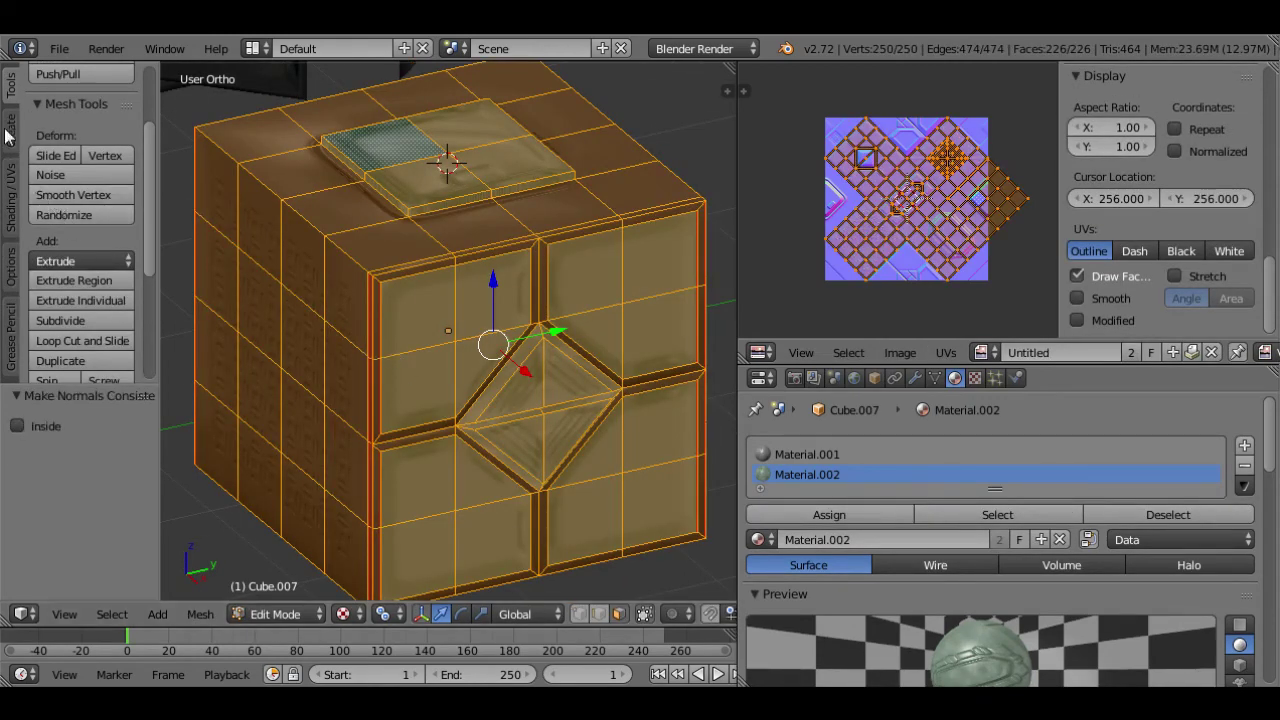
{"action": "left_click", "coordinate": [13, 205]}
{"action": "left_click", "coordinate": [58, 125]}
{"action": "key", "text": "Tab"}
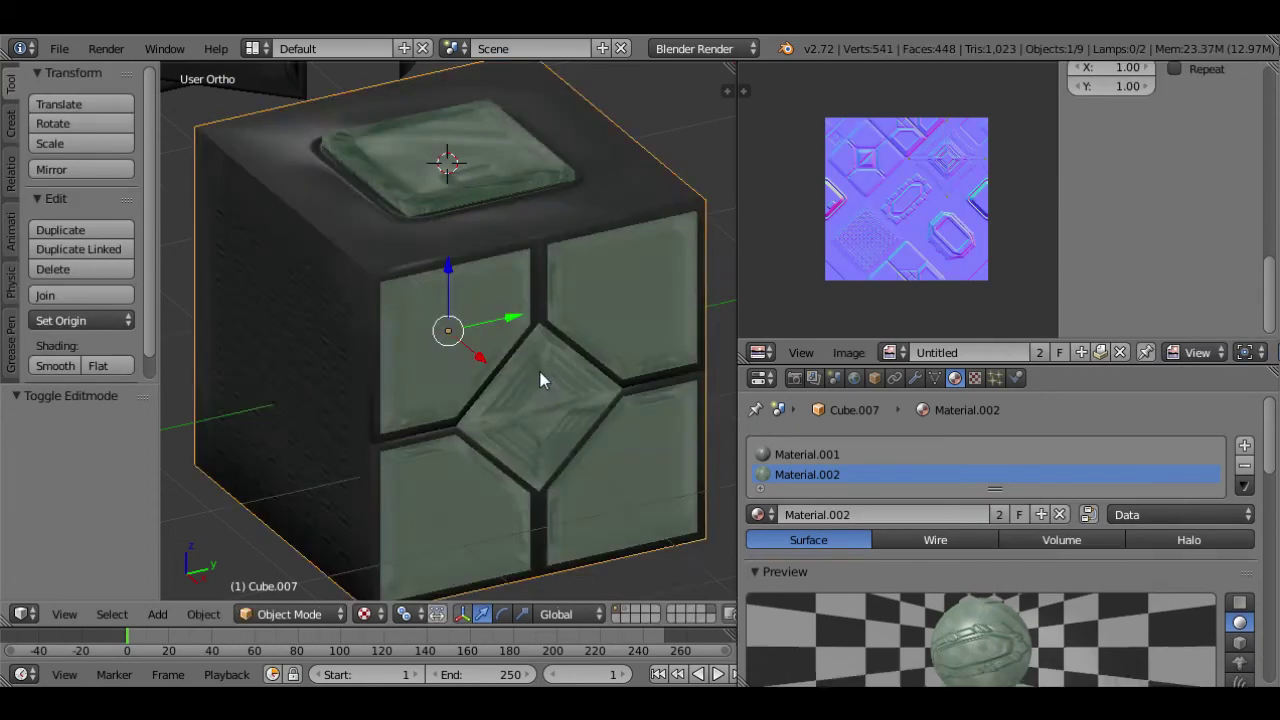
- Select the four outer faces of the small square panel on the cube's side and scale them down slightly
{"action": "middle_click_drag", "start_coordinate": [540, 372], "coordinate": [663, 440]}
{"action": "scroll", "coordinate": [514, 466], "scroll_direction": "up", "scroll_amount": 2}
{"action": "middle_click_drag", "start_coordinate": [514, 466], "coordinate": [551, 432]}
{"action": "scroll", "coordinate": [551, 432], "scroll_direction": "up", "scroll_amount": 1}
{"action": "key", "text": "Tab"}
{"action": "scroll", "coordinate": [457, 340], "scroll_direction": "up", "scroll_amount": 1}
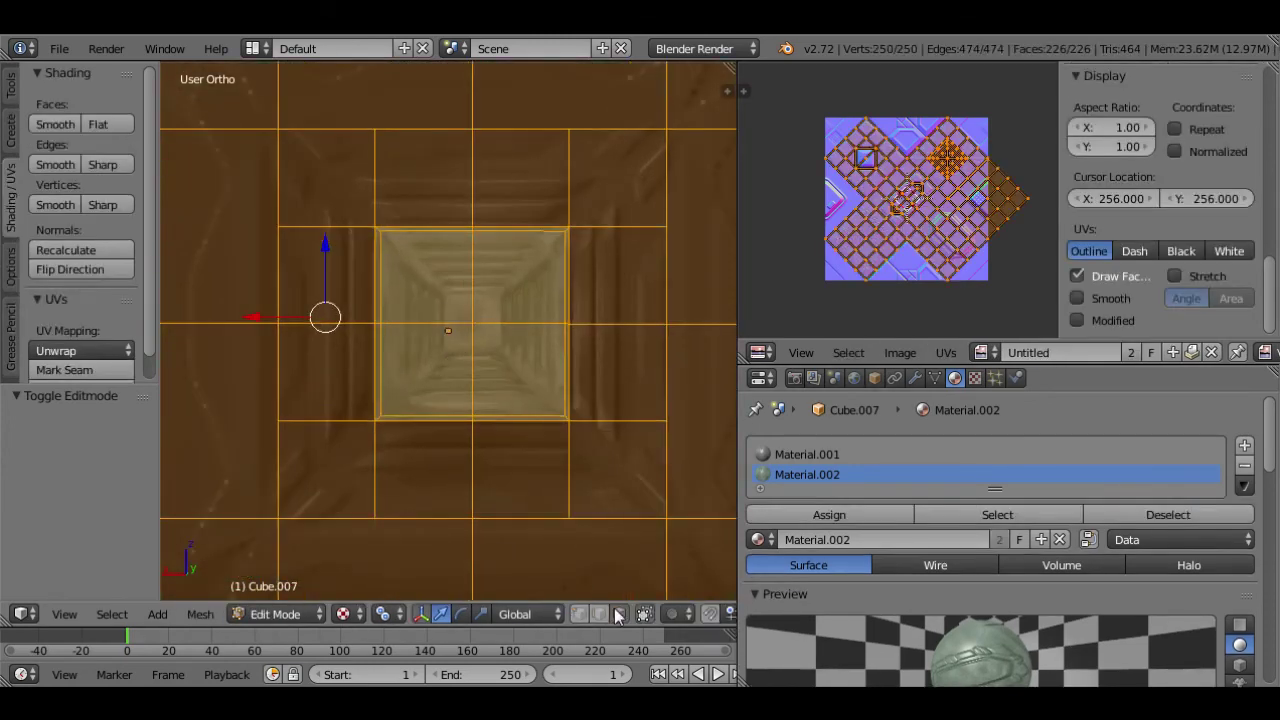
{"action": "right_click", "coordinate": [535, 284]}
{"action": "right_click", "coordinate": [543, 362], "text": "shift"}
{"action": "right_click", "coordinate": [432, 366], "text": "shift"}
{"action": "right_click", "coordinate": [429, 296], "text": "shift"}
{"action": "key", "text": "s"}
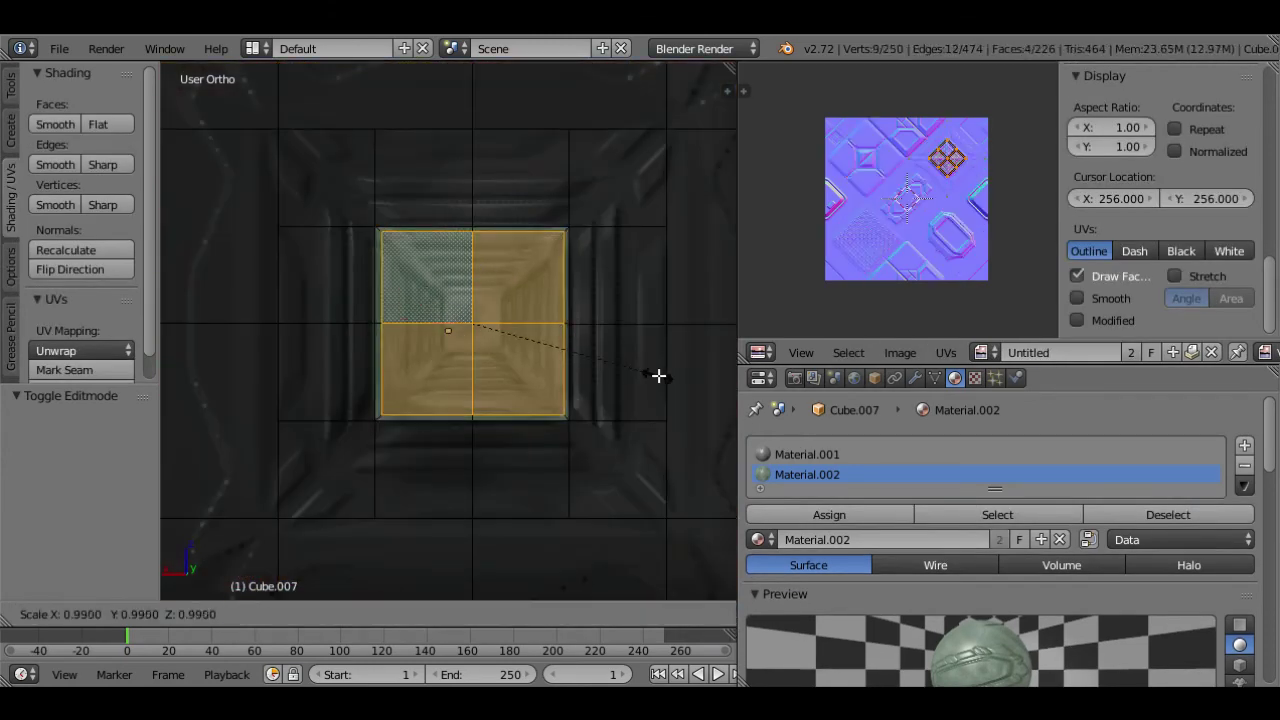
{"action": "left_click", "coordinate": [641, 371]}
{"action": "key", "text": "Tab"}
{"action": "middle_click_drag", "start_coordinate": [644, 372], "coordinate": [560, 570]}
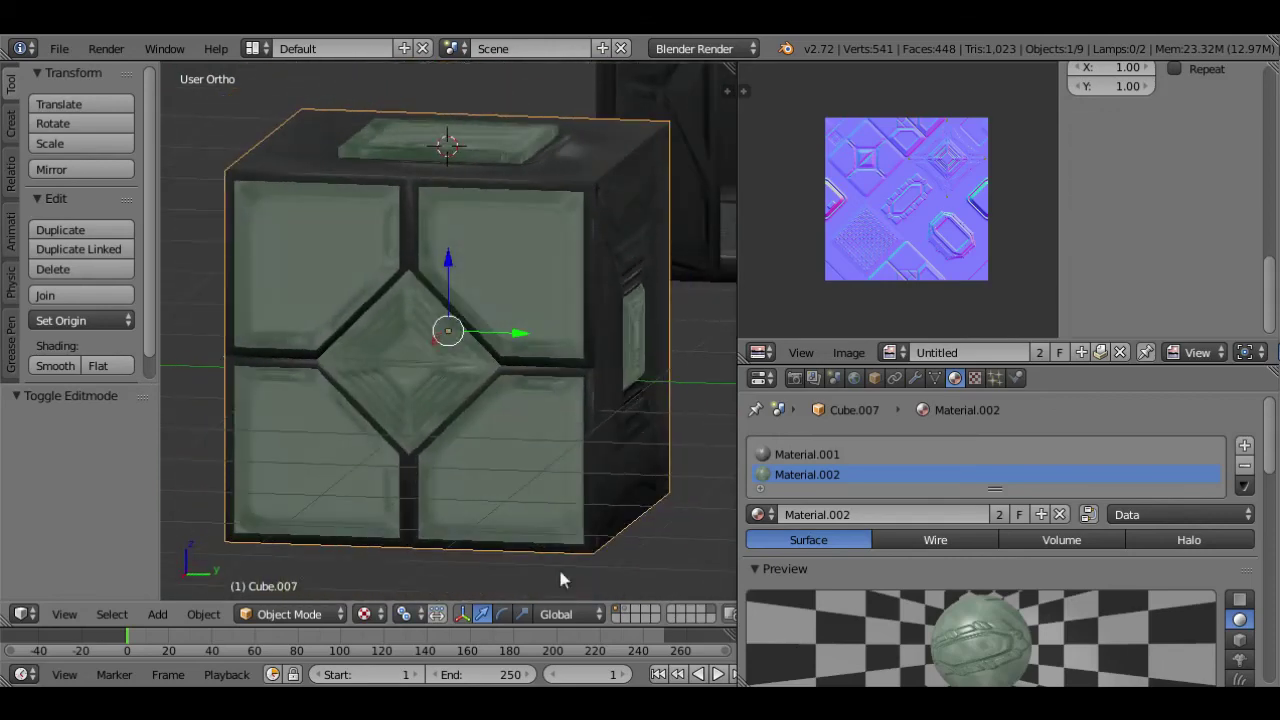